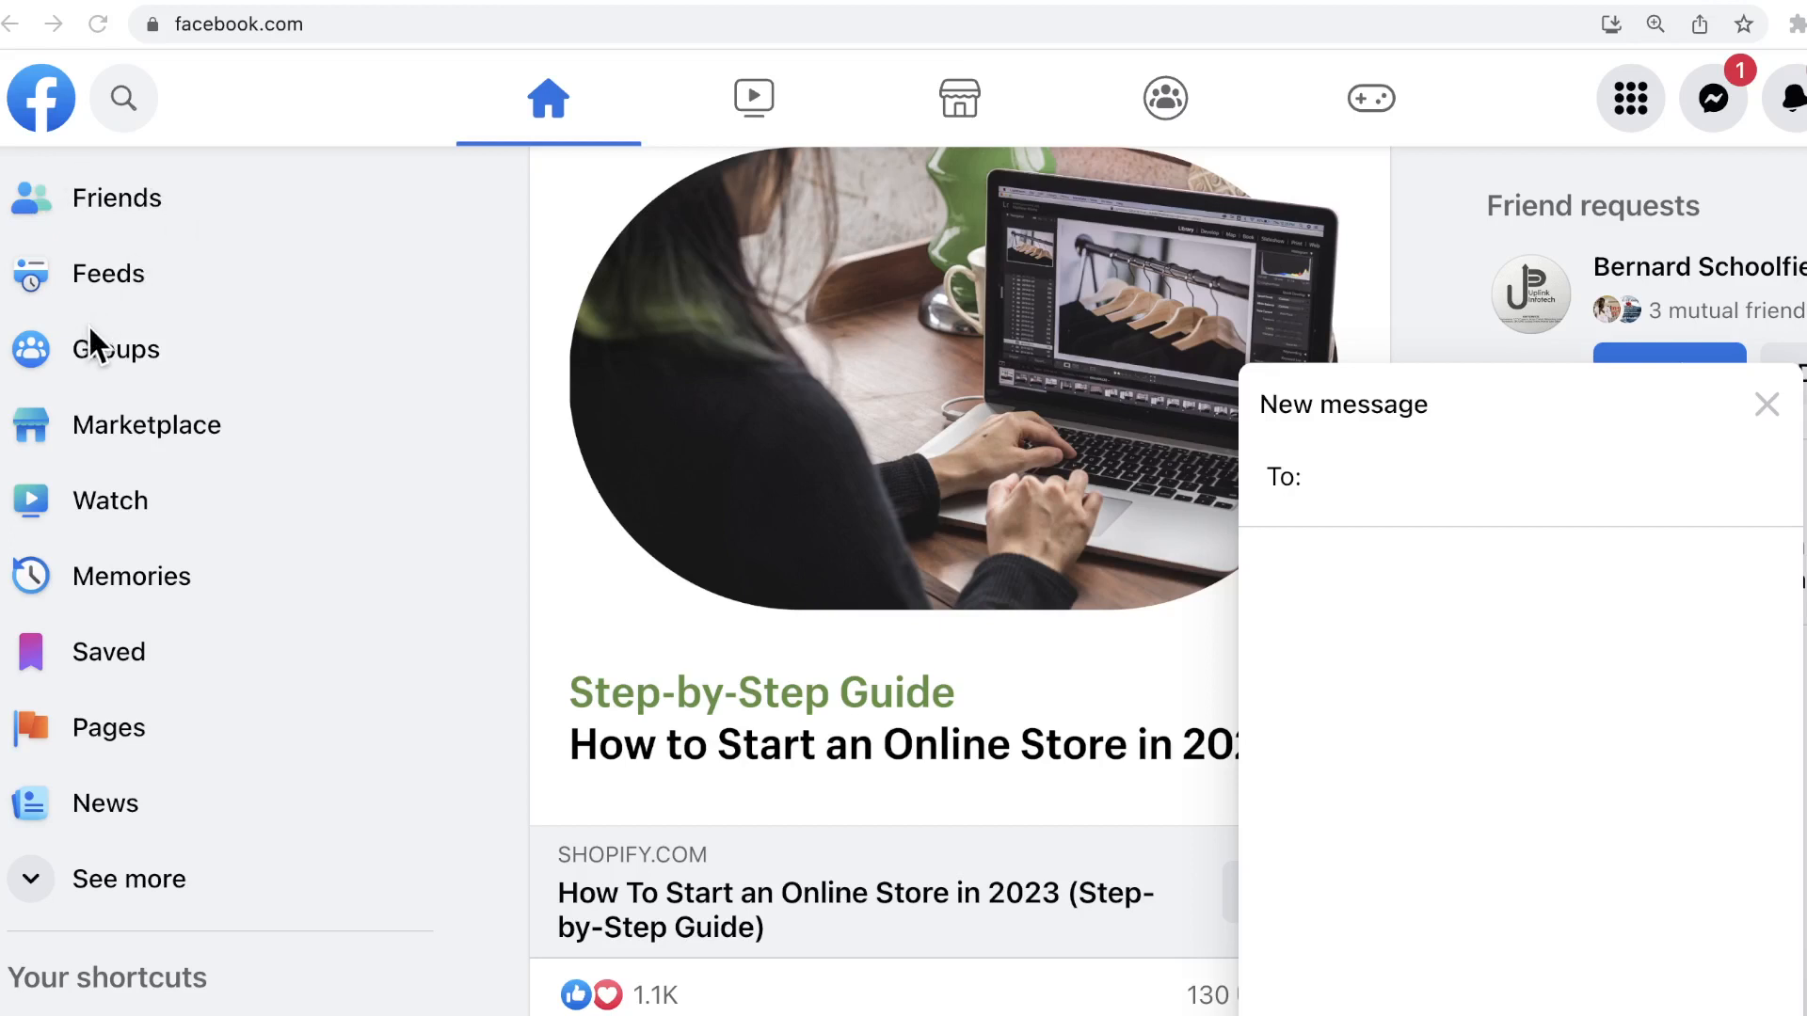
Examine the full list of Facebook's features in the home page's navigation list, including the entries hidden by default
{"action": "scroll", "coordinate": [128, 382], "scroll_direction": "down", "scroll_amount": 2}
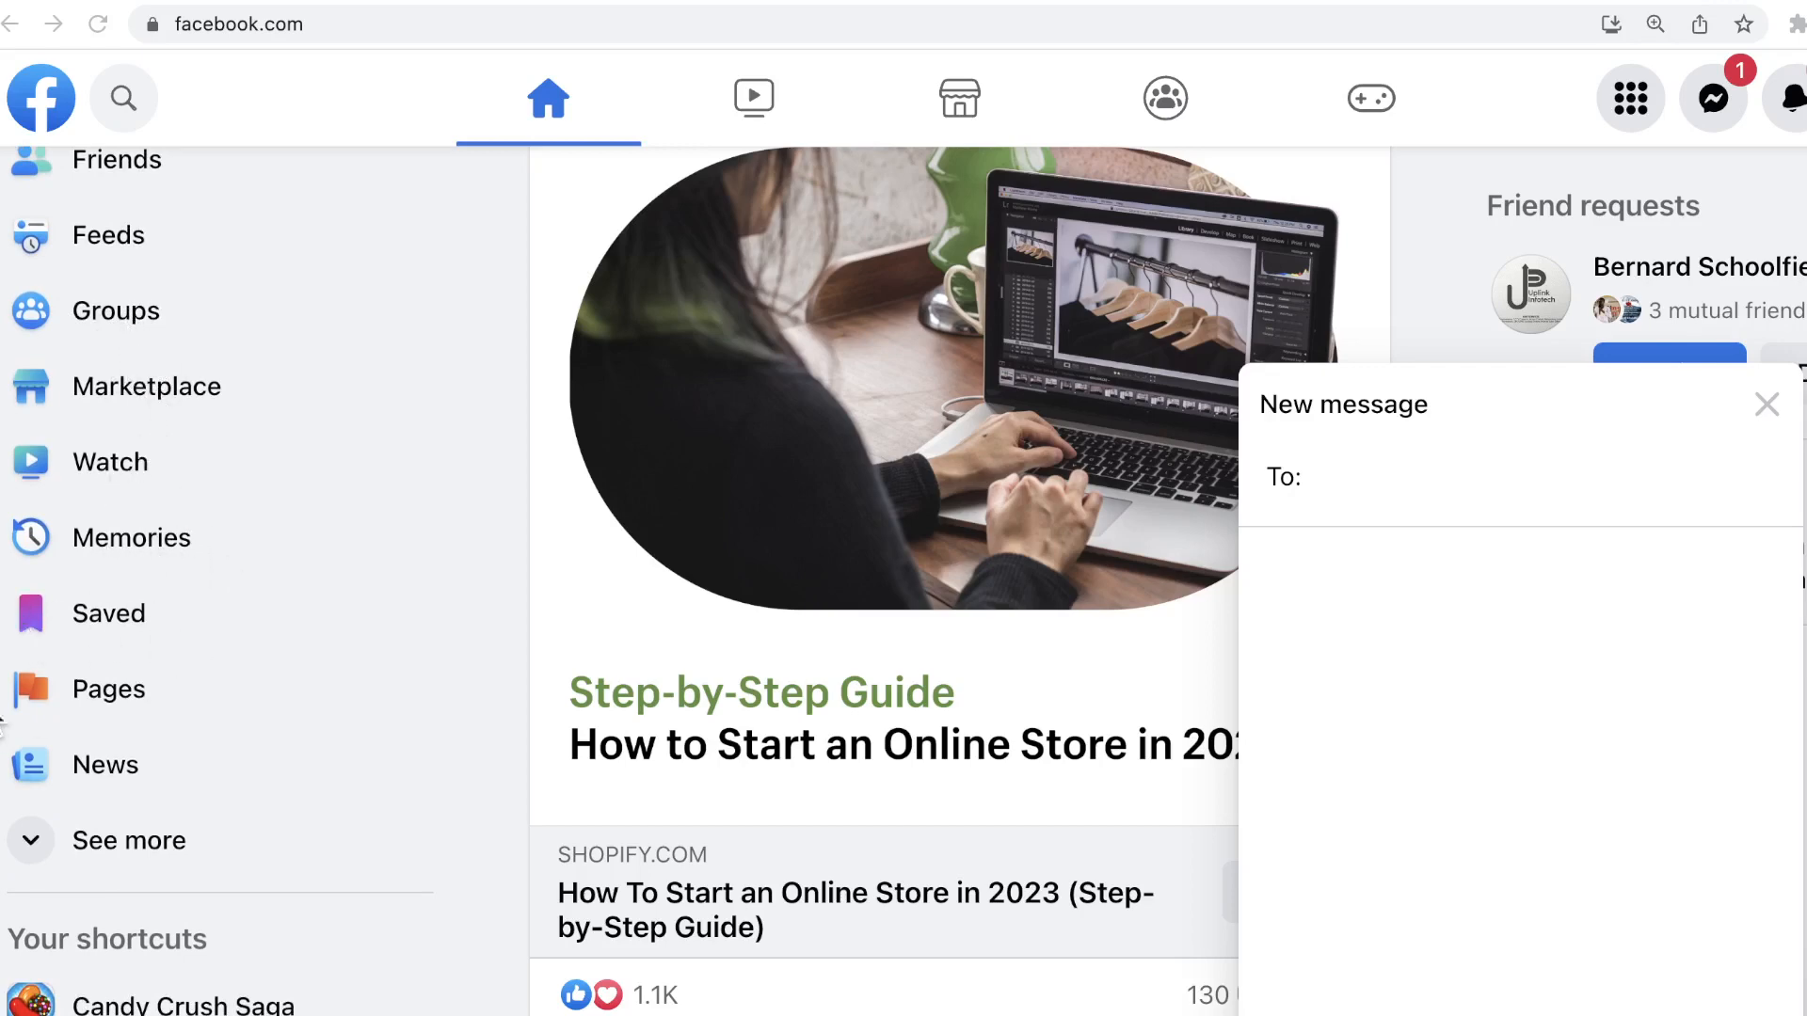
{"action": "scroll", "coordinate": [188, 710], "scroll_direction": "down", "scroll_amount": 1}
{"action": "scroll", "coordinate": [188, 710], "scroll_direction": "down", "scroll_amount": 1}
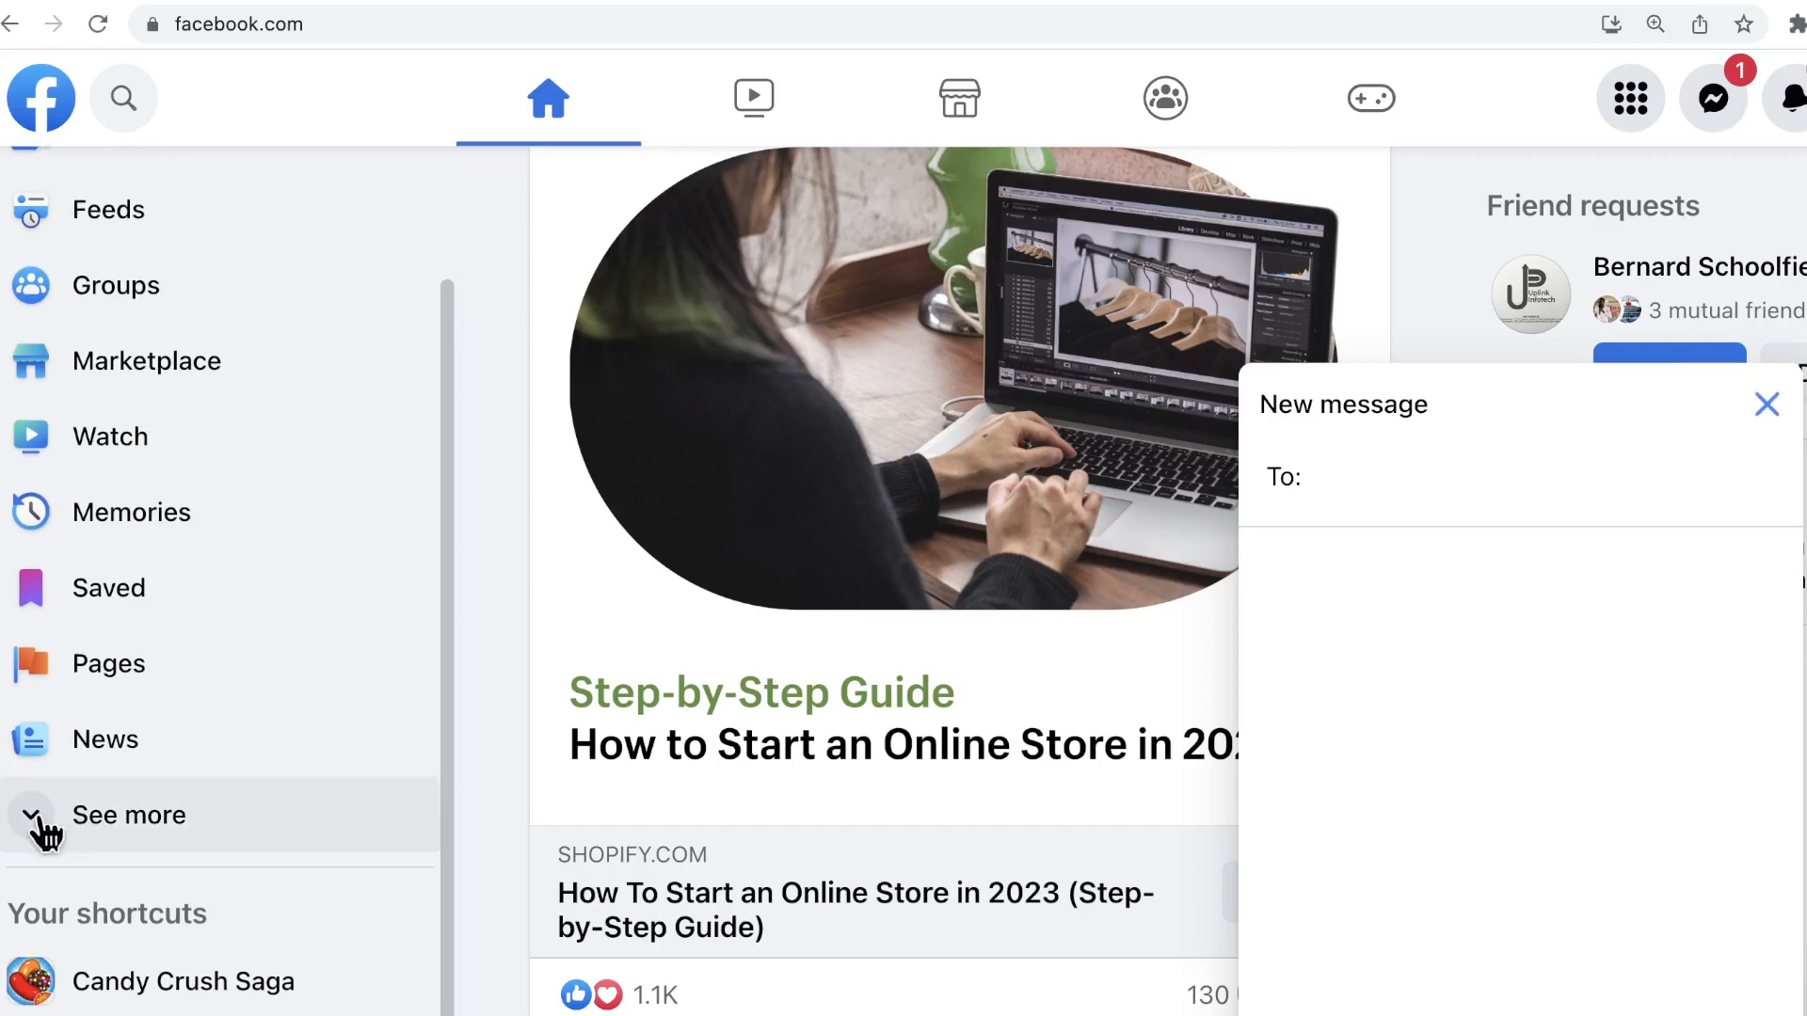
{"action": "left_click", "coordinate": [122, 804]}
{"action": "scroll", "coordinate": [173, 754], "scroll_direction": "down", "scroll_amount": 5}
{"action": "scroll", "coordinate": [176, 762], "scroll_direction": "down", "scroll_amount": 10}
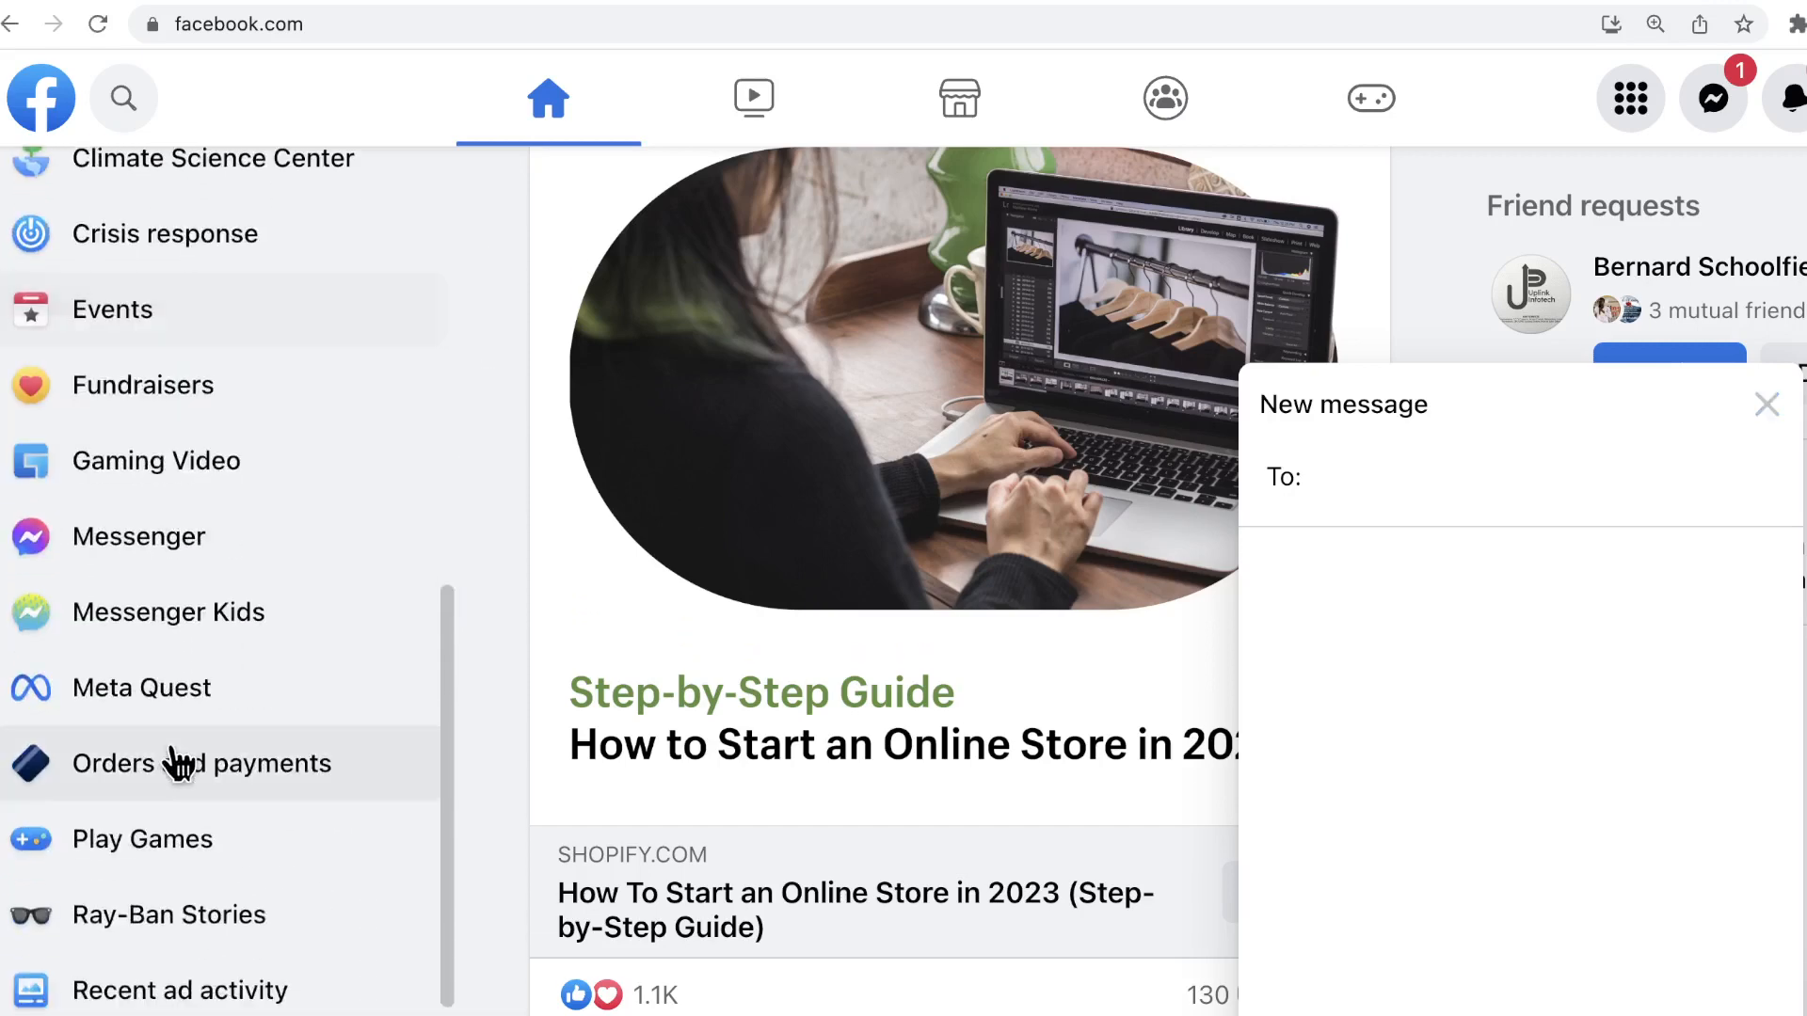
{"action": "scroll", "coordinate": [173, 764], "scroll_direction": "up", "scroll_amount": 5}
{"action": "scroll", "coordinate": [173, 750], "scroll_direction": "down", "scroll_amount": 5}
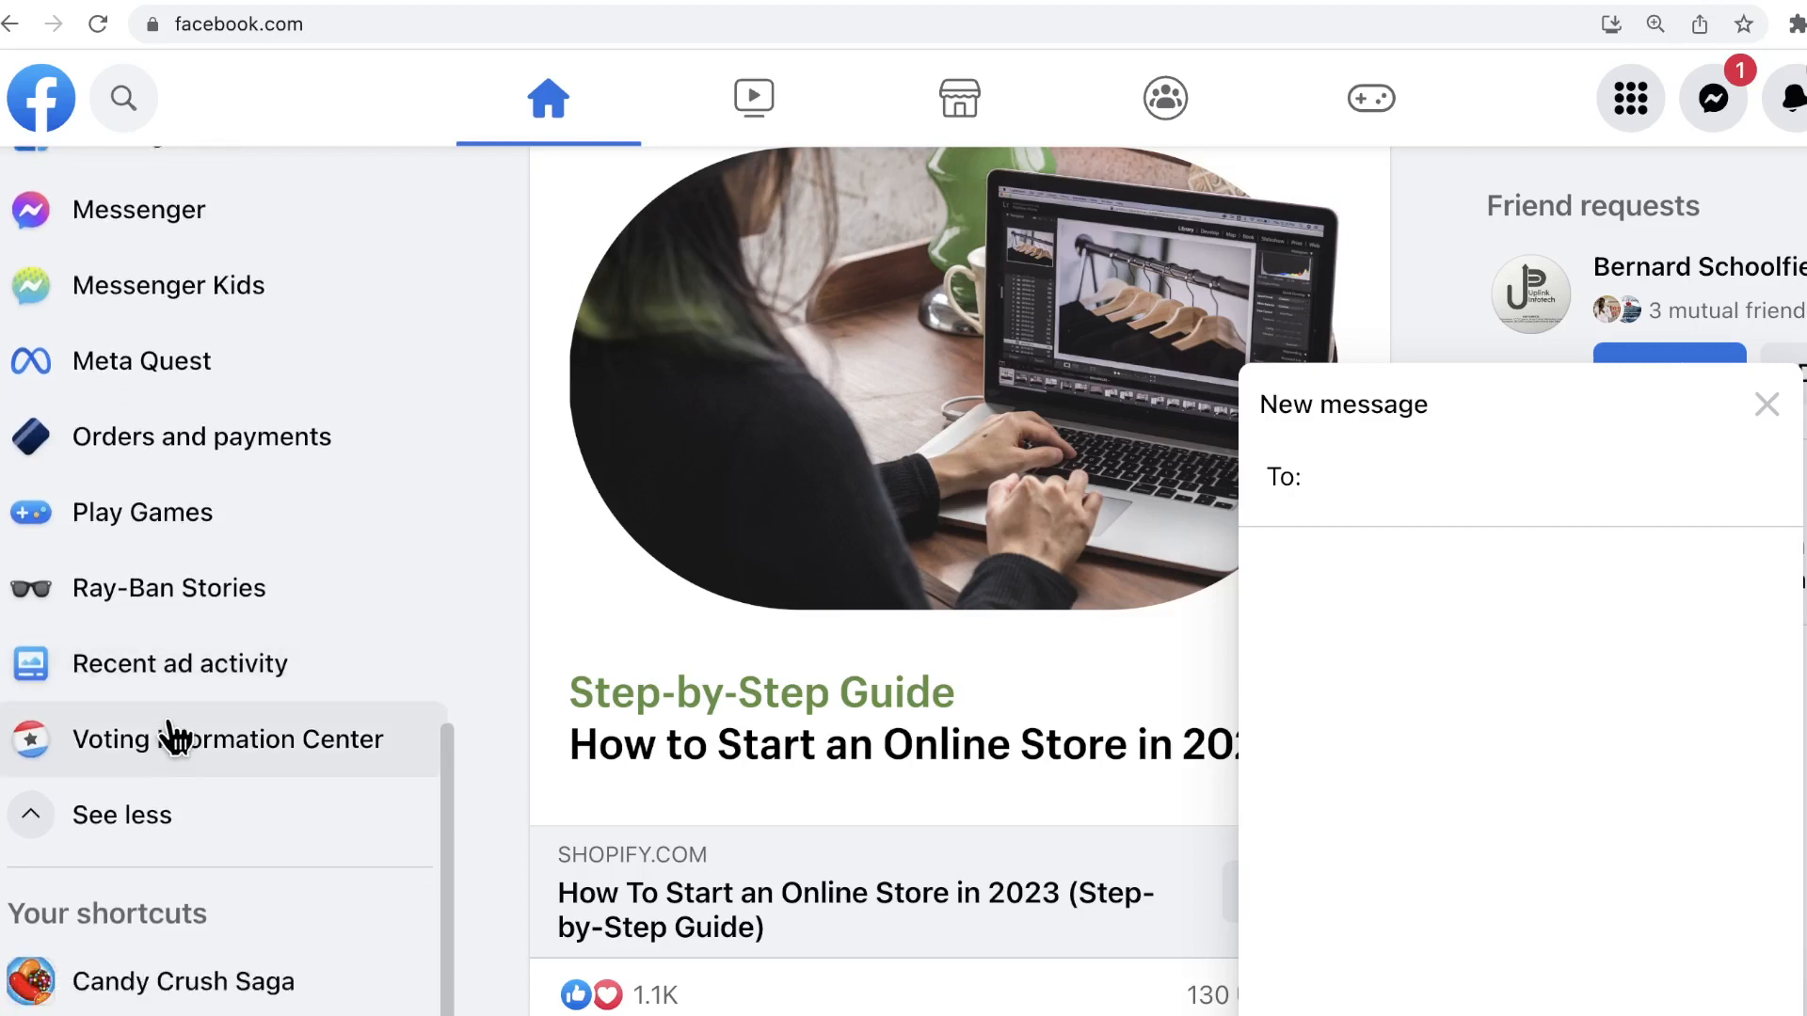
{"action": "scroll", "coordinate": [146, 456], "scroll_direction": "up", "scroll_amount": 2}
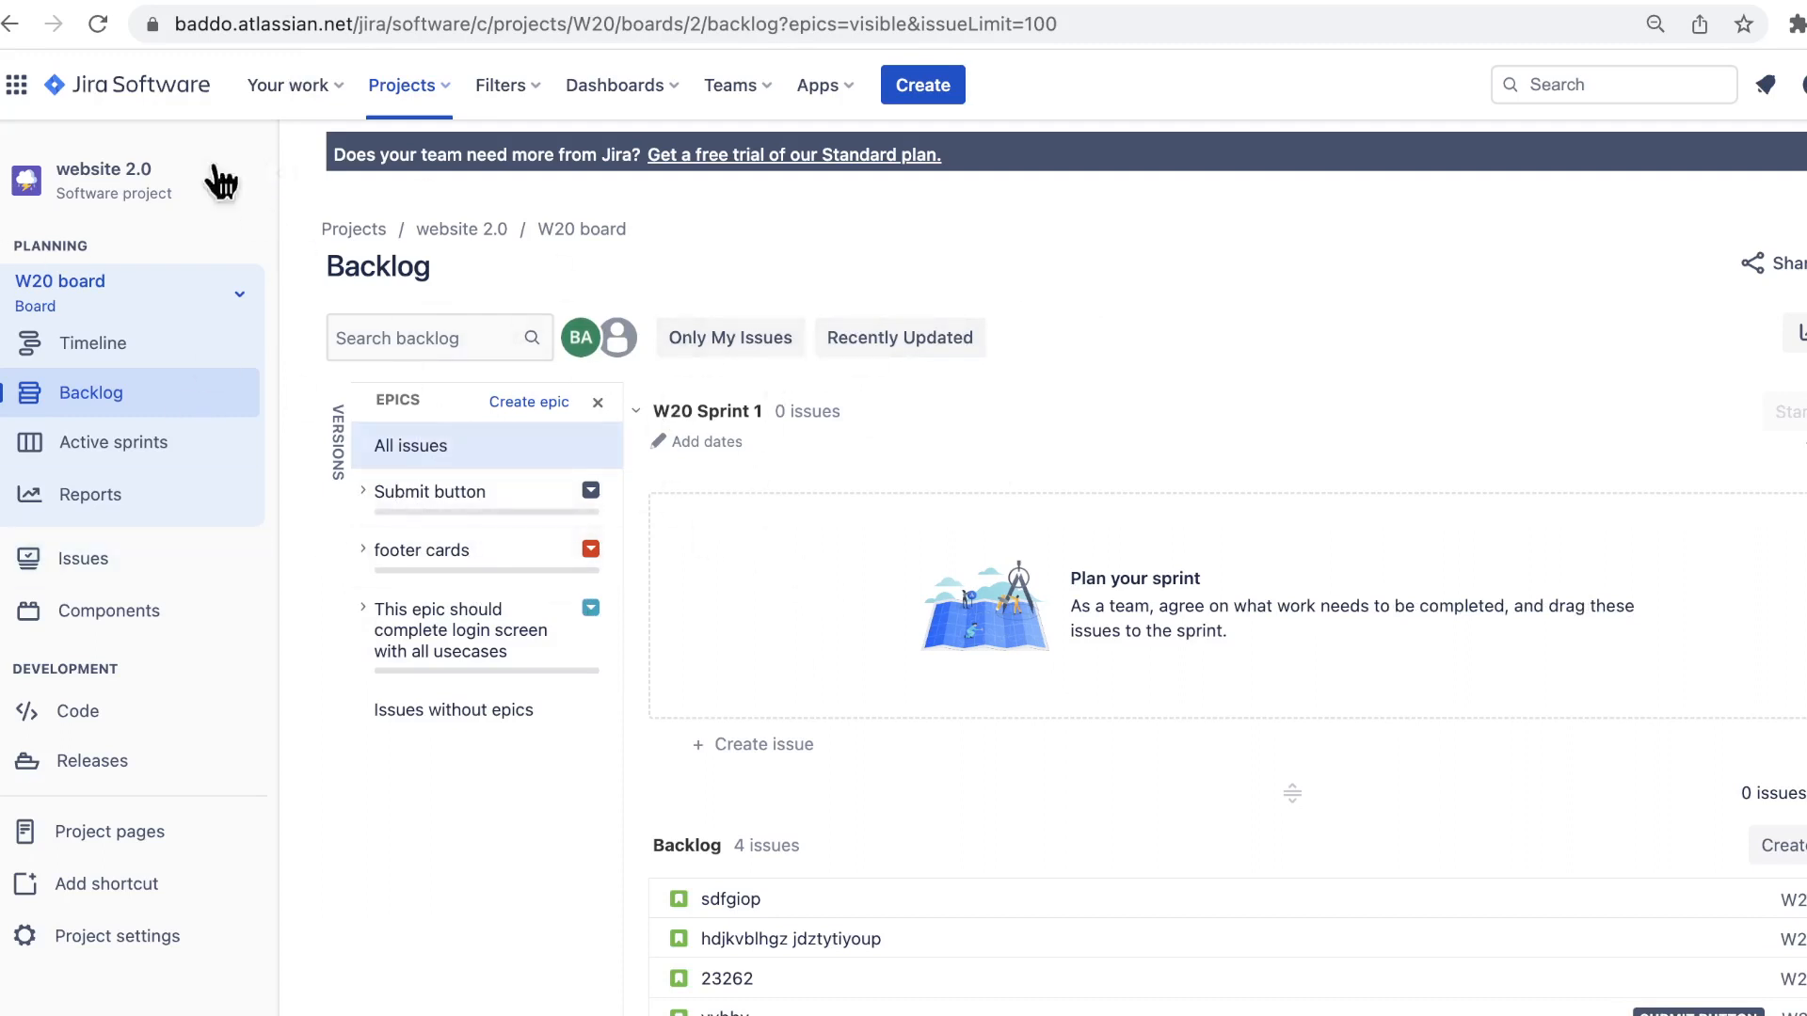
In Jira, start a new company-managed project from the Scrum software development template
{"action": "left_click", "coordinate": [83, 449]}
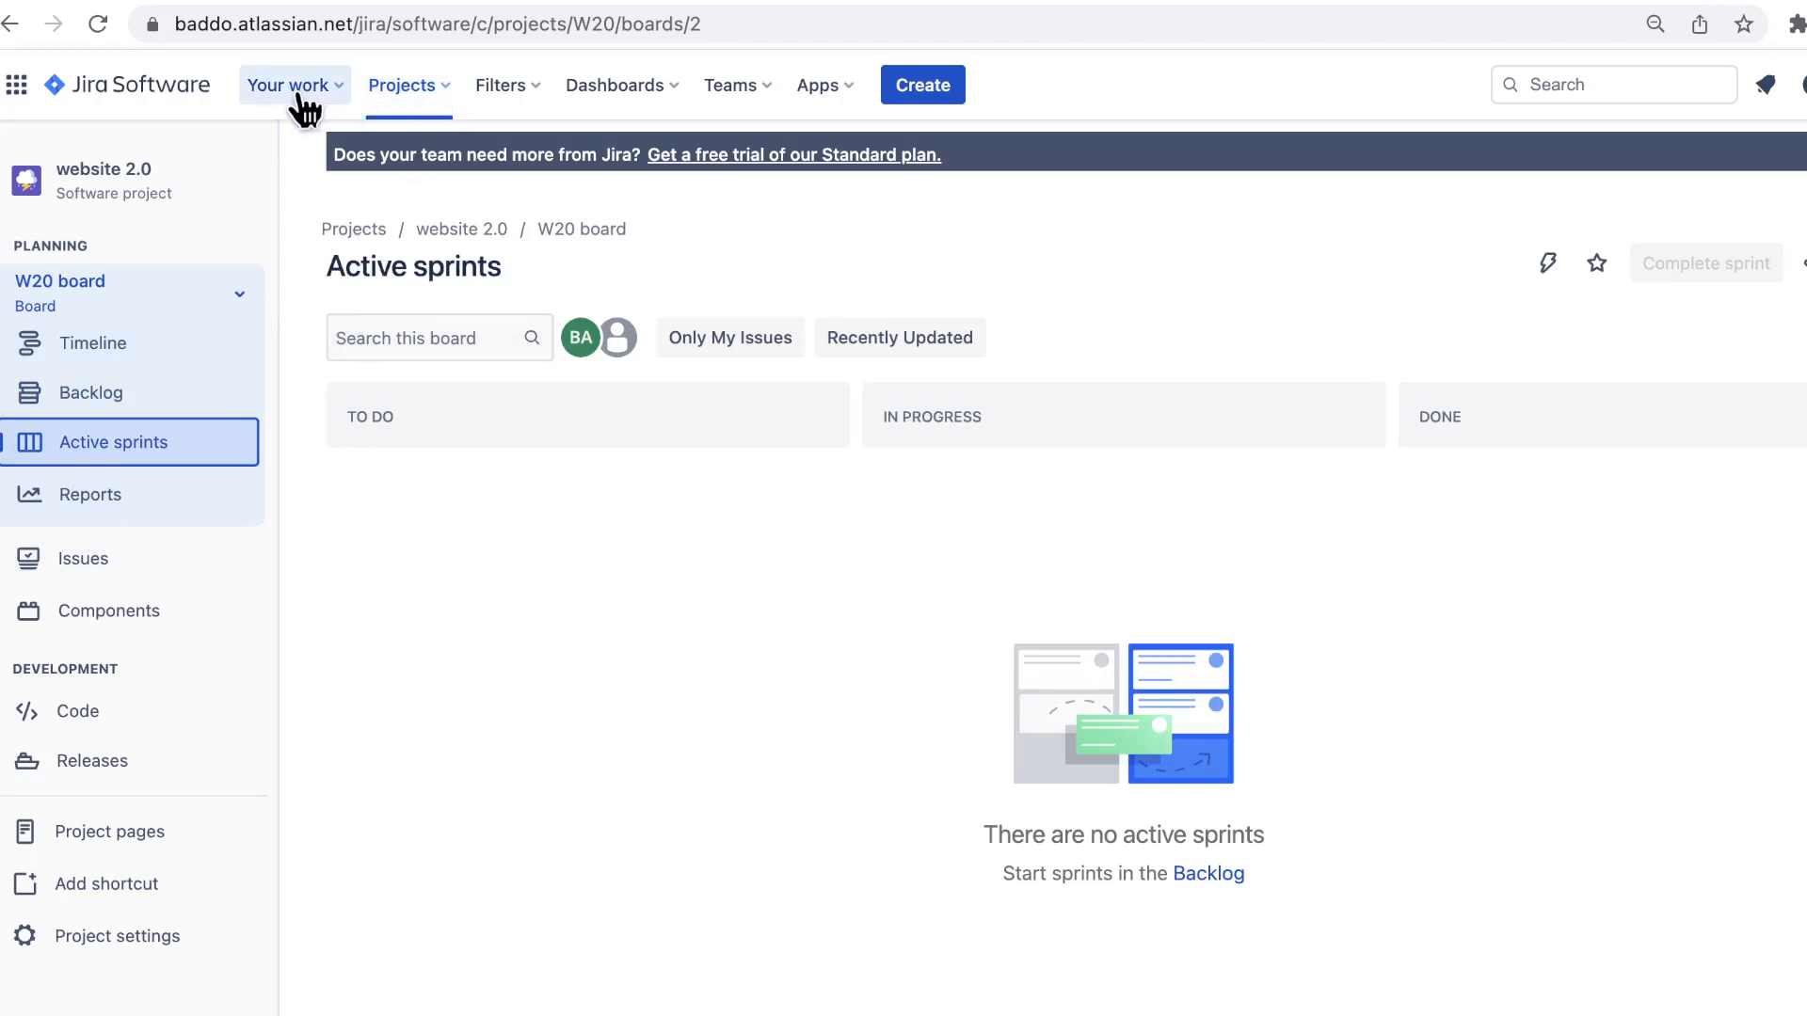
{"action": "left_click", "coordinate": [415, 87]}
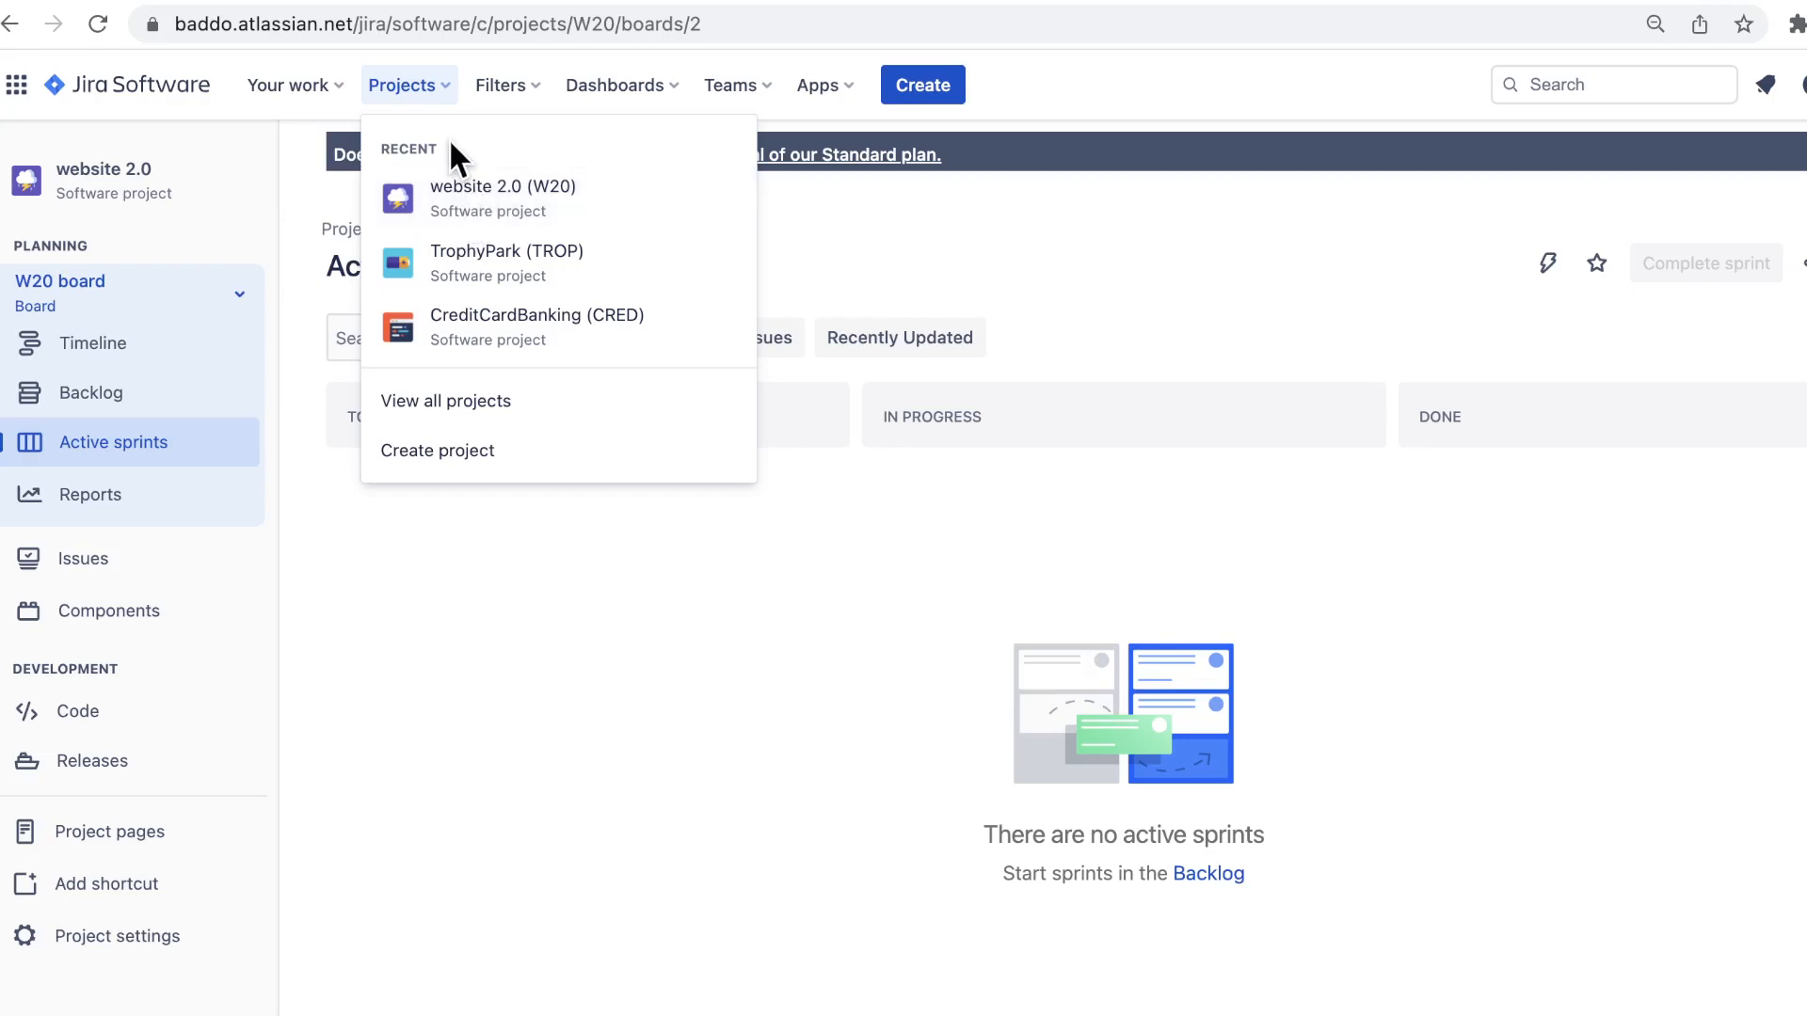
{"action": "left_click", "coordinate": [444, 102]}
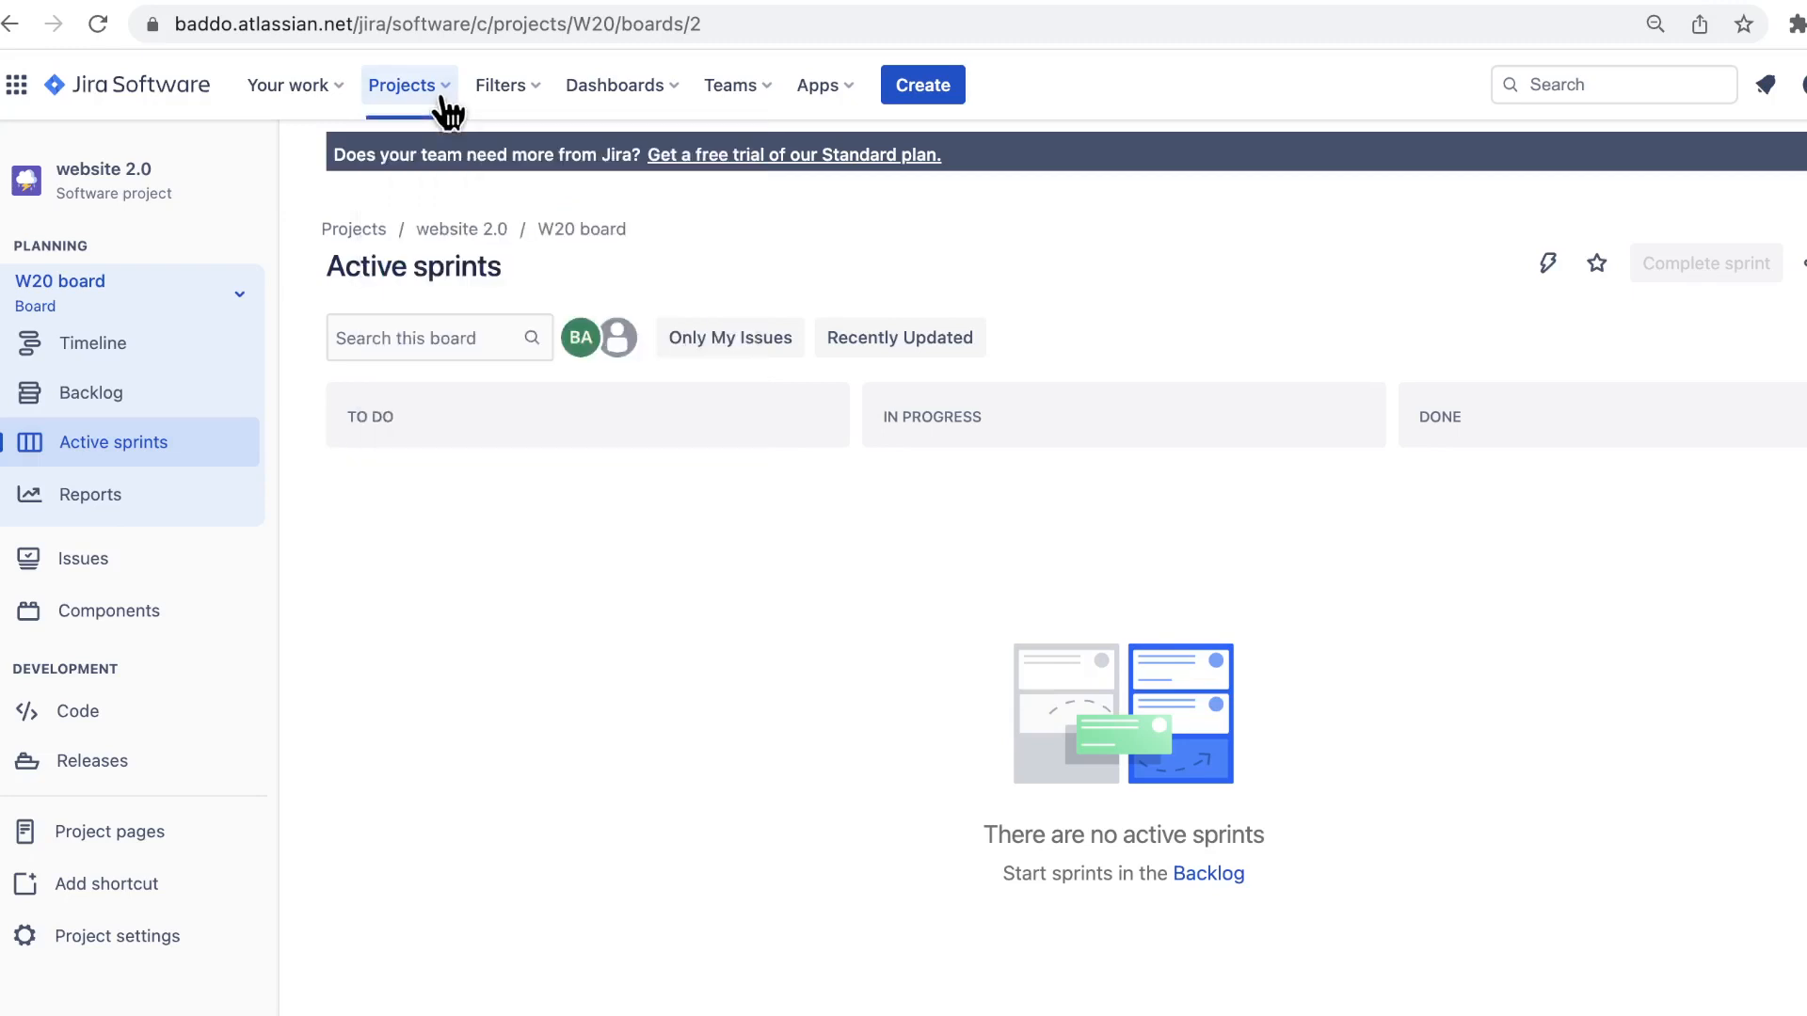
{"action": "left_click", "coordinate": [444, 102]}
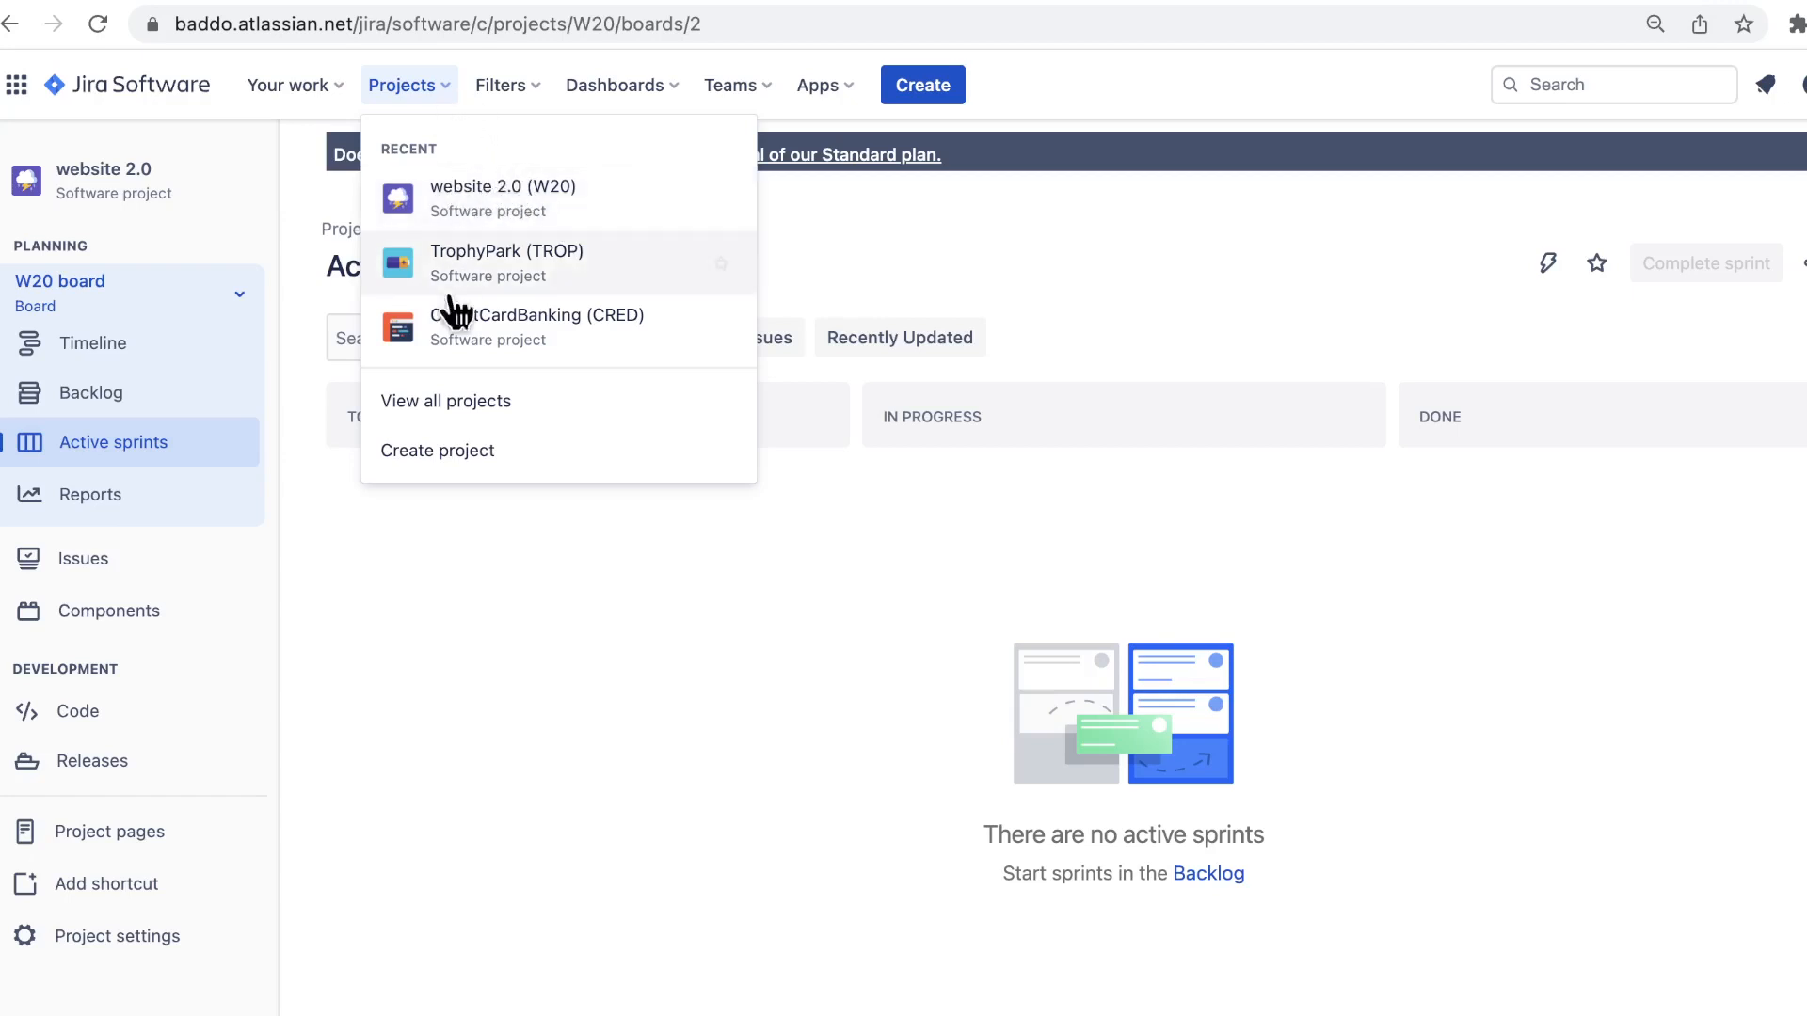
{"action": "left_click", "coordinate": [478, 457]}
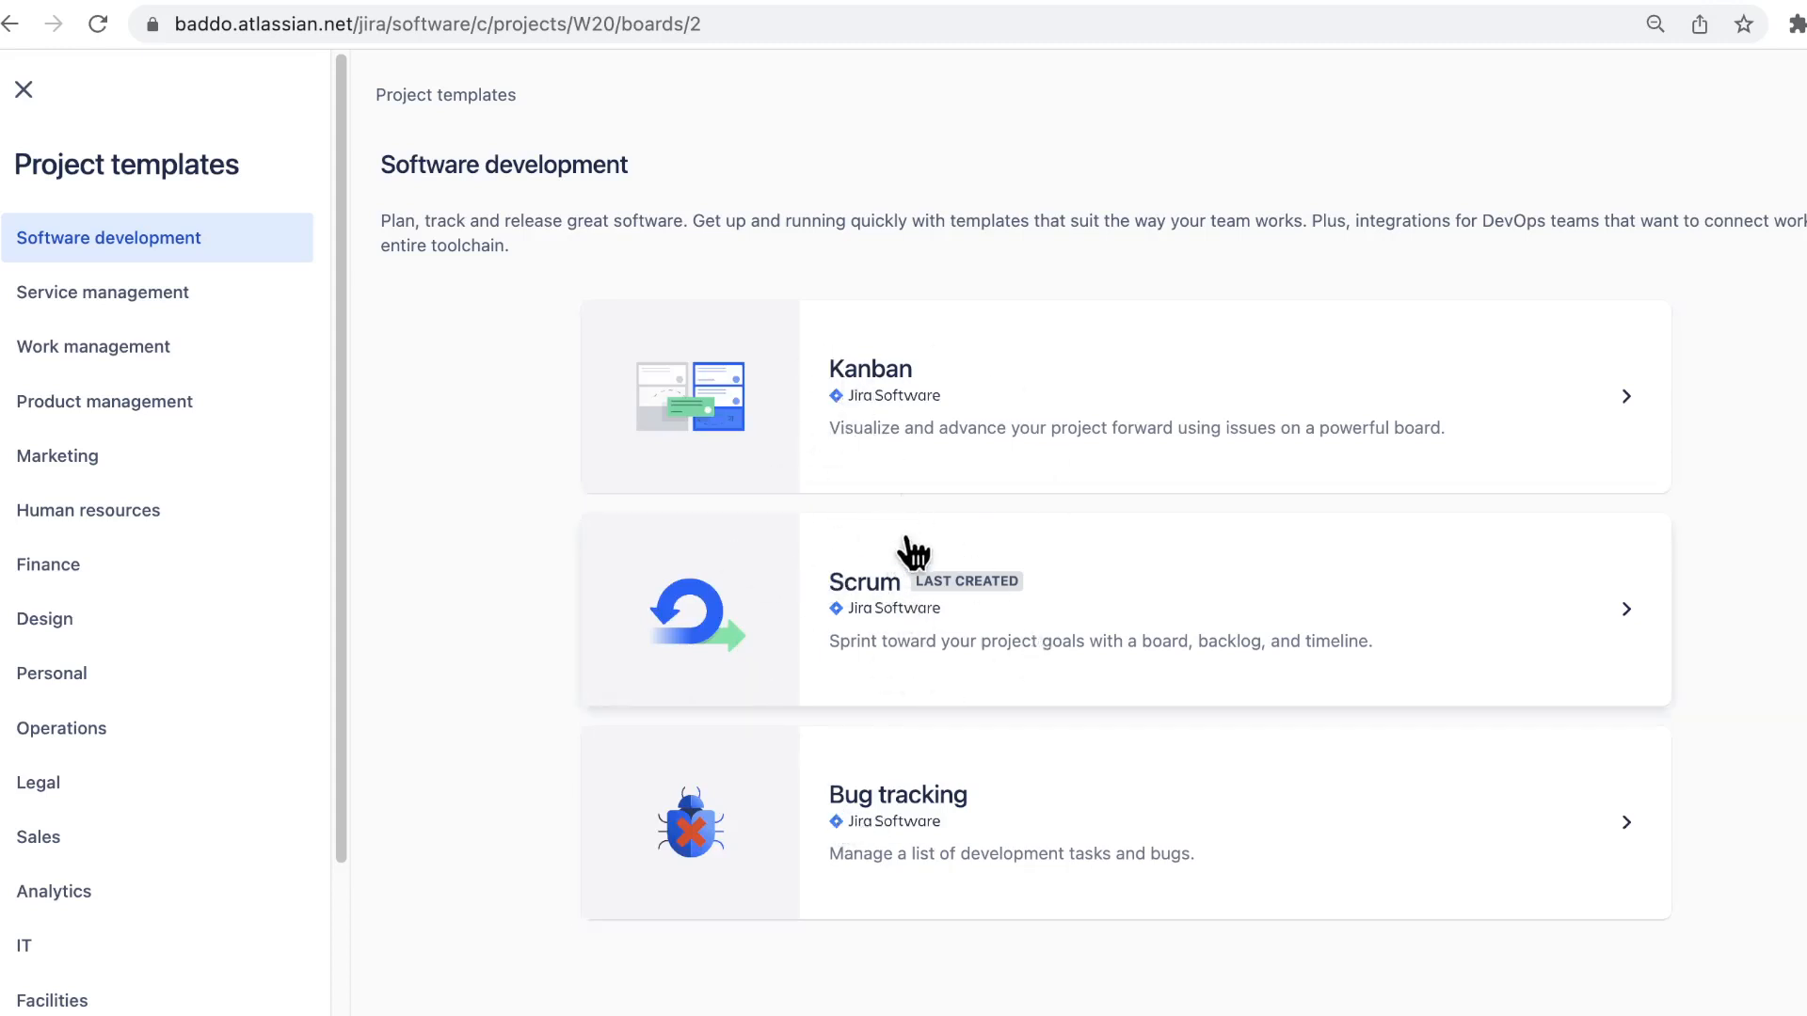
{"action": "left_click", "coordinate": [899, 591]}
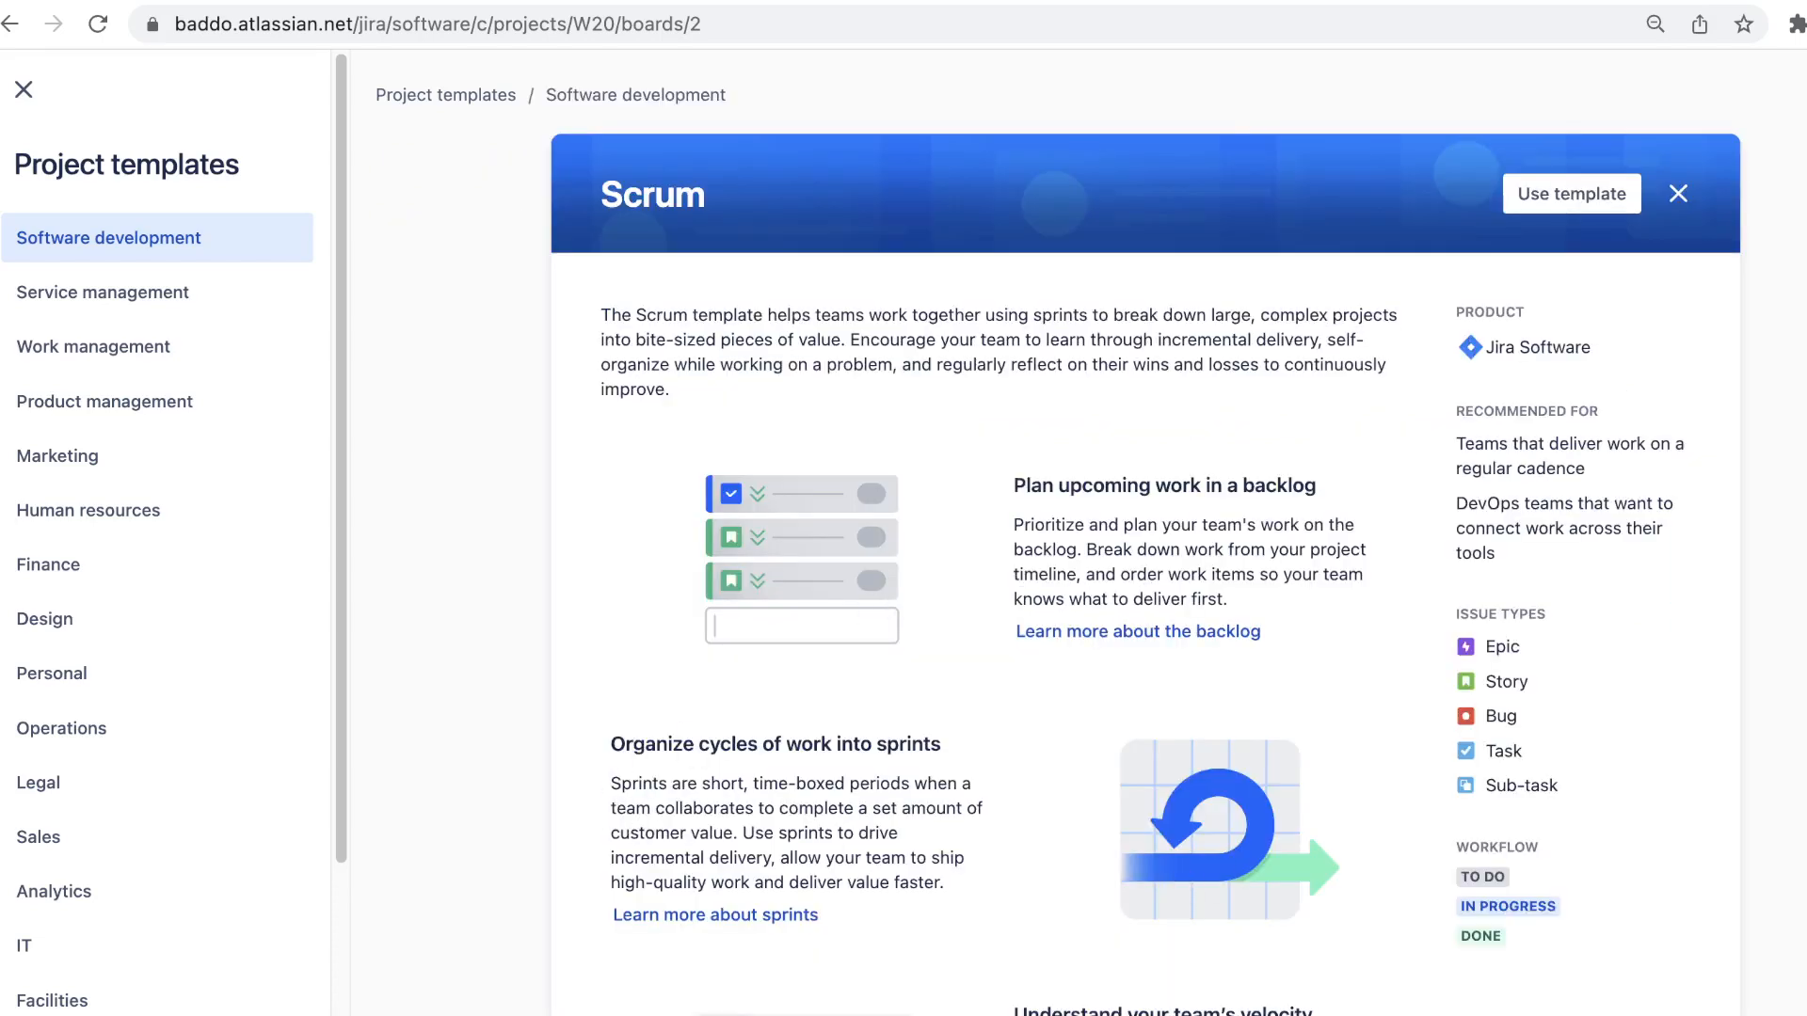
{"action": "left_click", "coordinate": [1572, 194]}
{"action": "scroll", "coordinate": [733, 901], "scroll_direction": "down", "scroll_amount": 10}
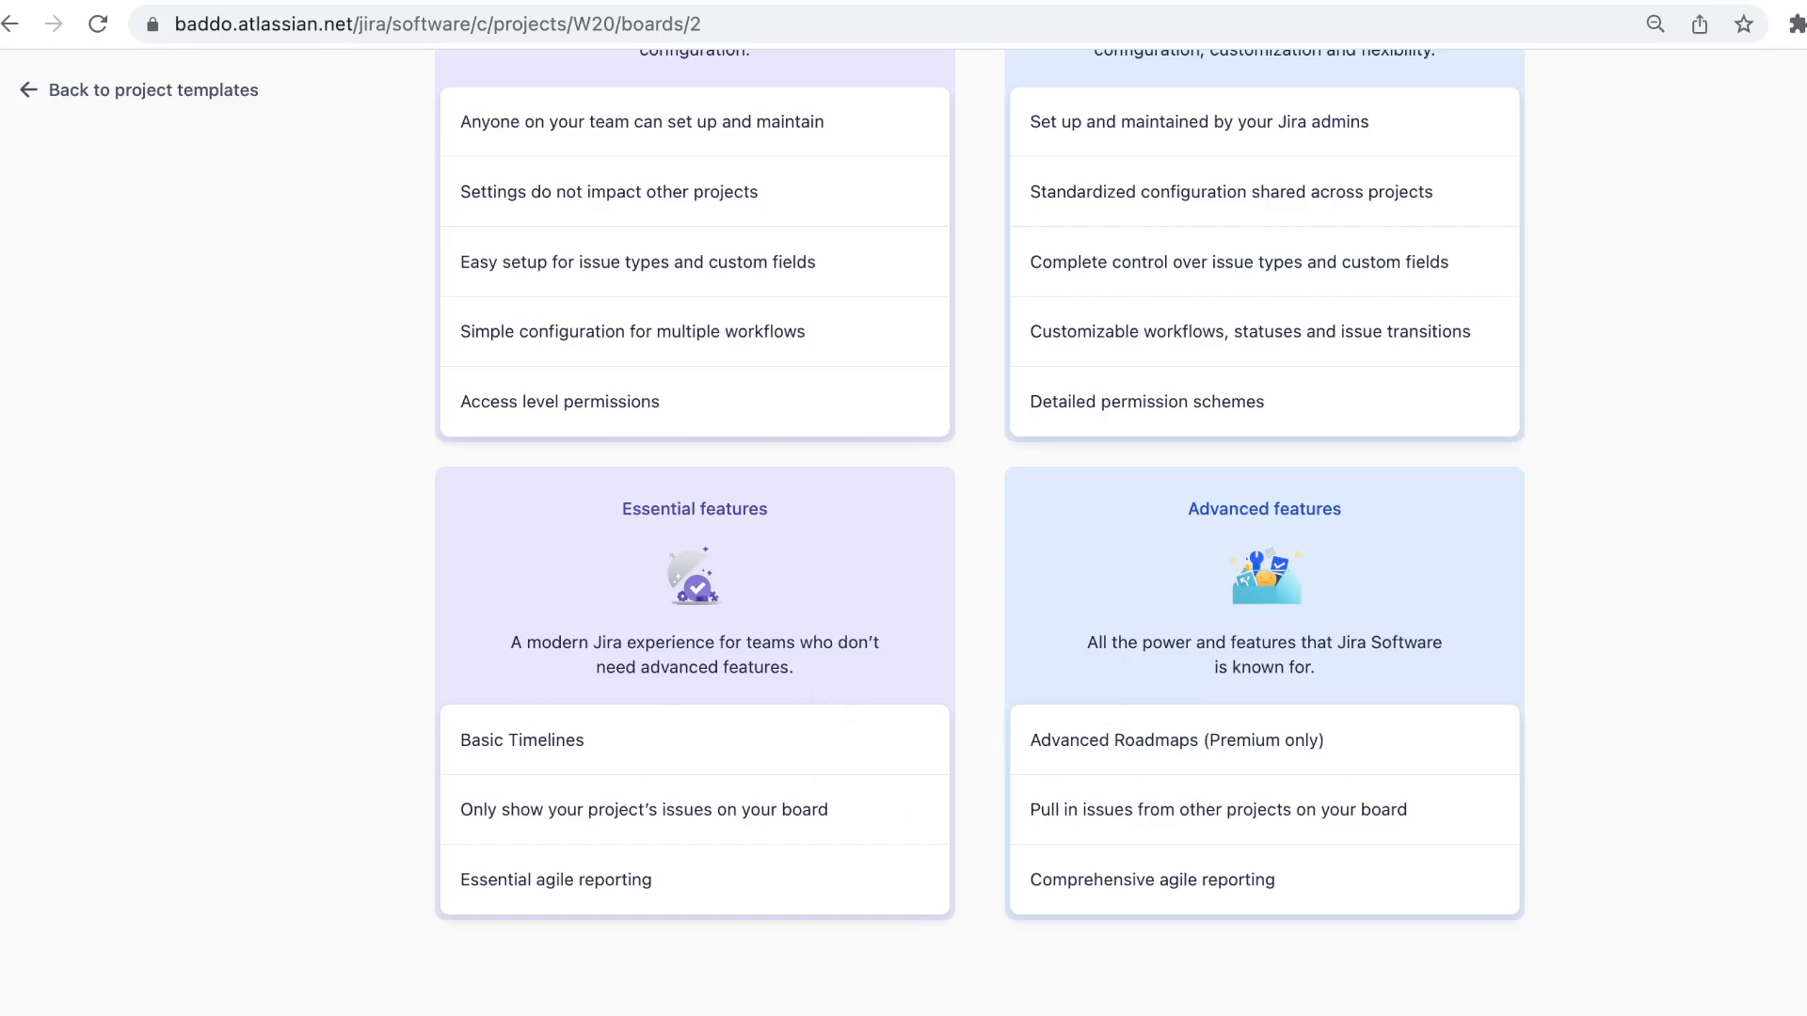
{"action": "left_click", "coordinate": [1264, 1012]}
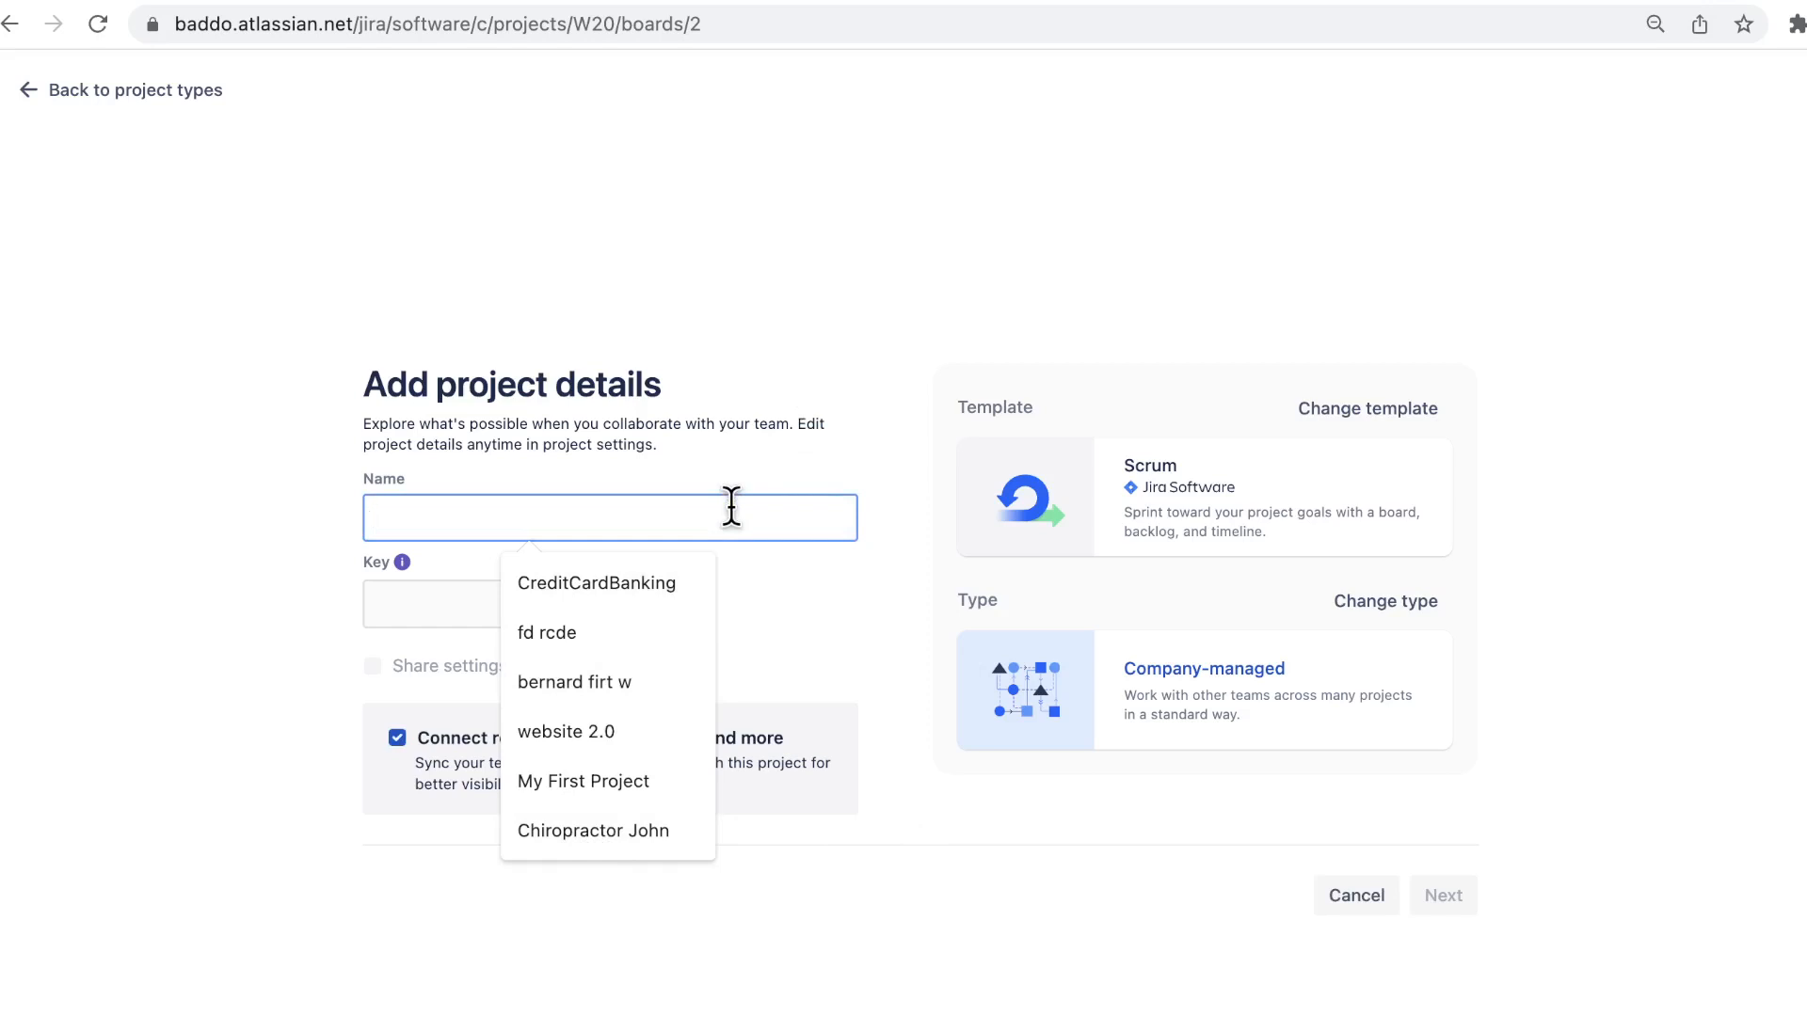
Name the project Facebook and create it, skipping the connection of other tools
{"action": "type", "text": "Fa"}
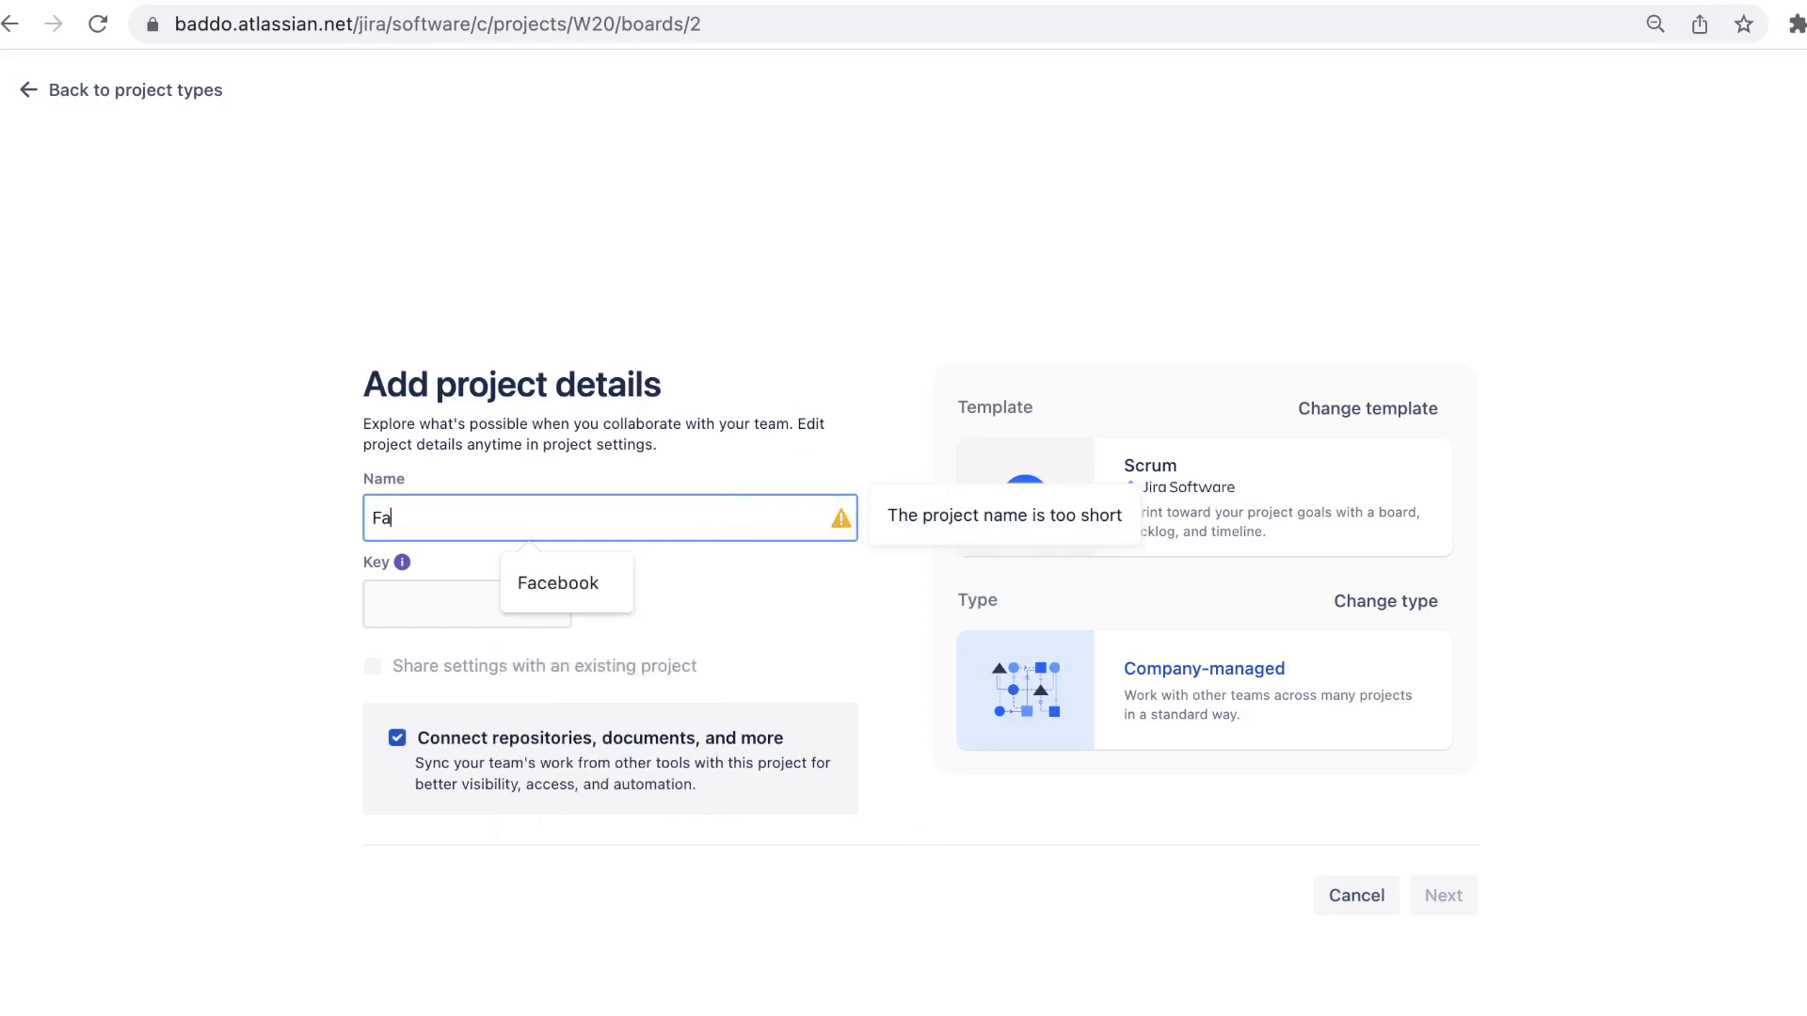
{"action": "key", "text": "Down"}
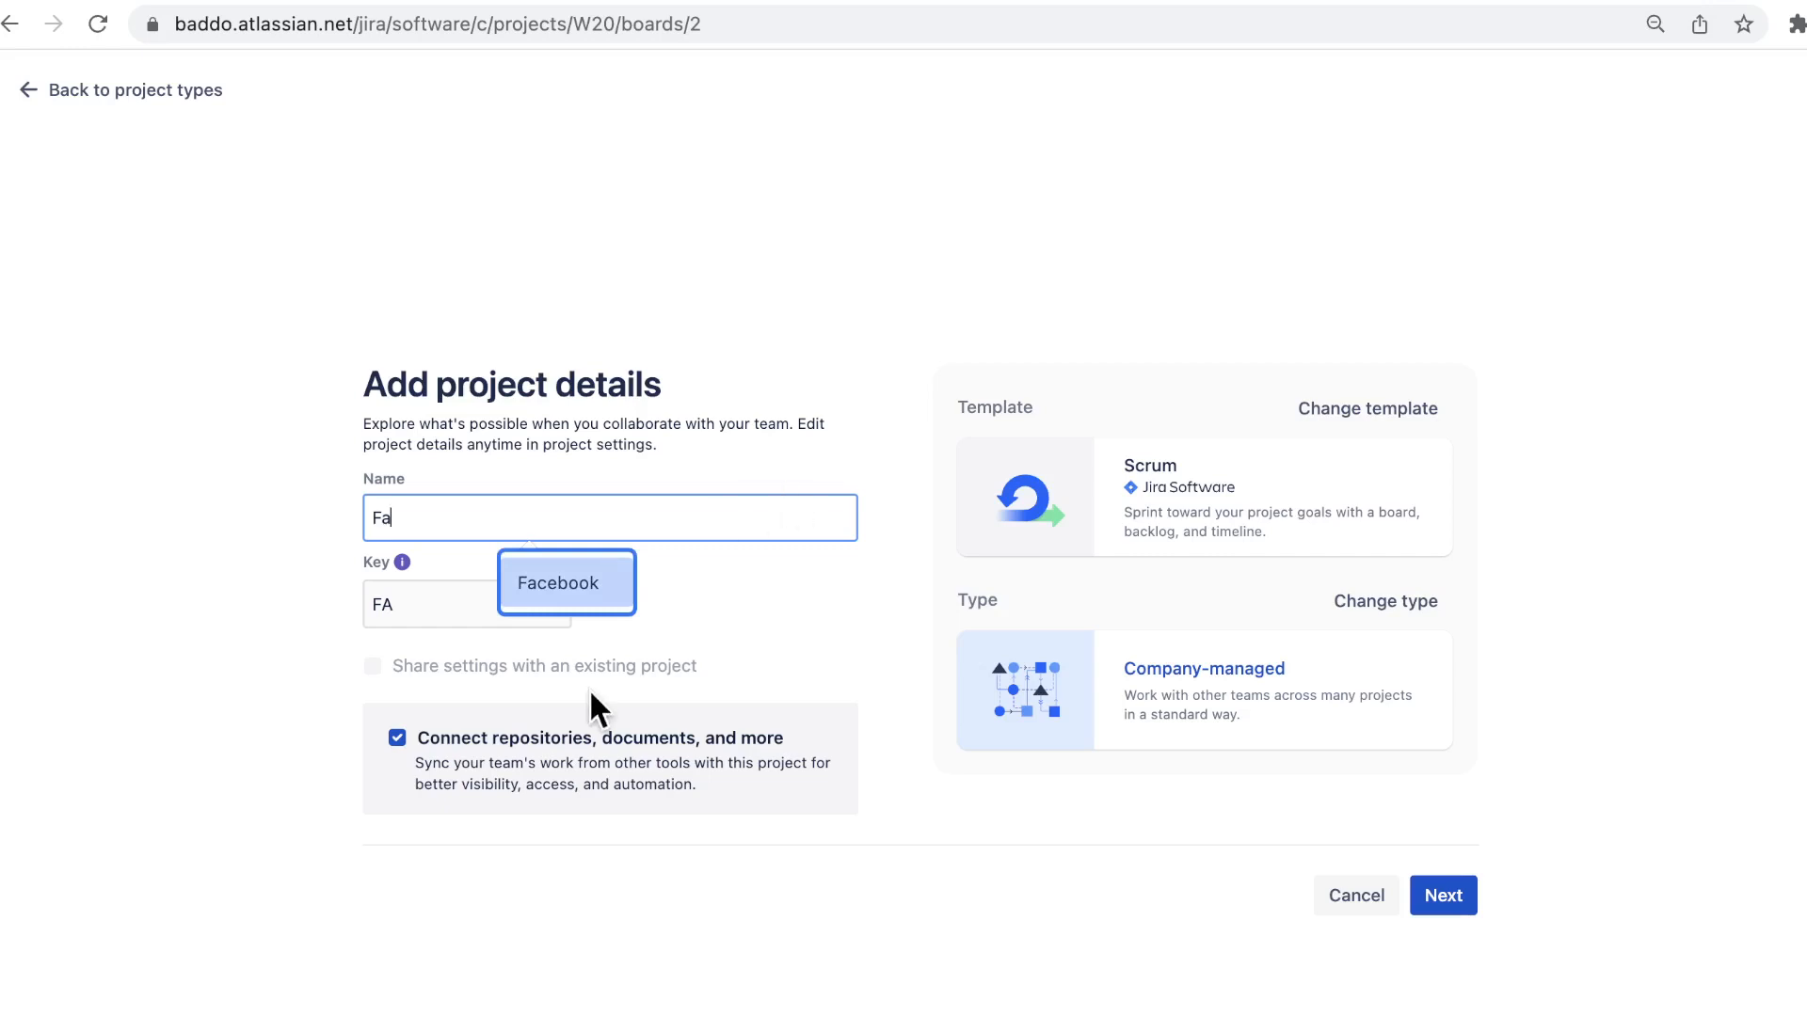
{"action": "left_click", "coordinate": [572, 584]}
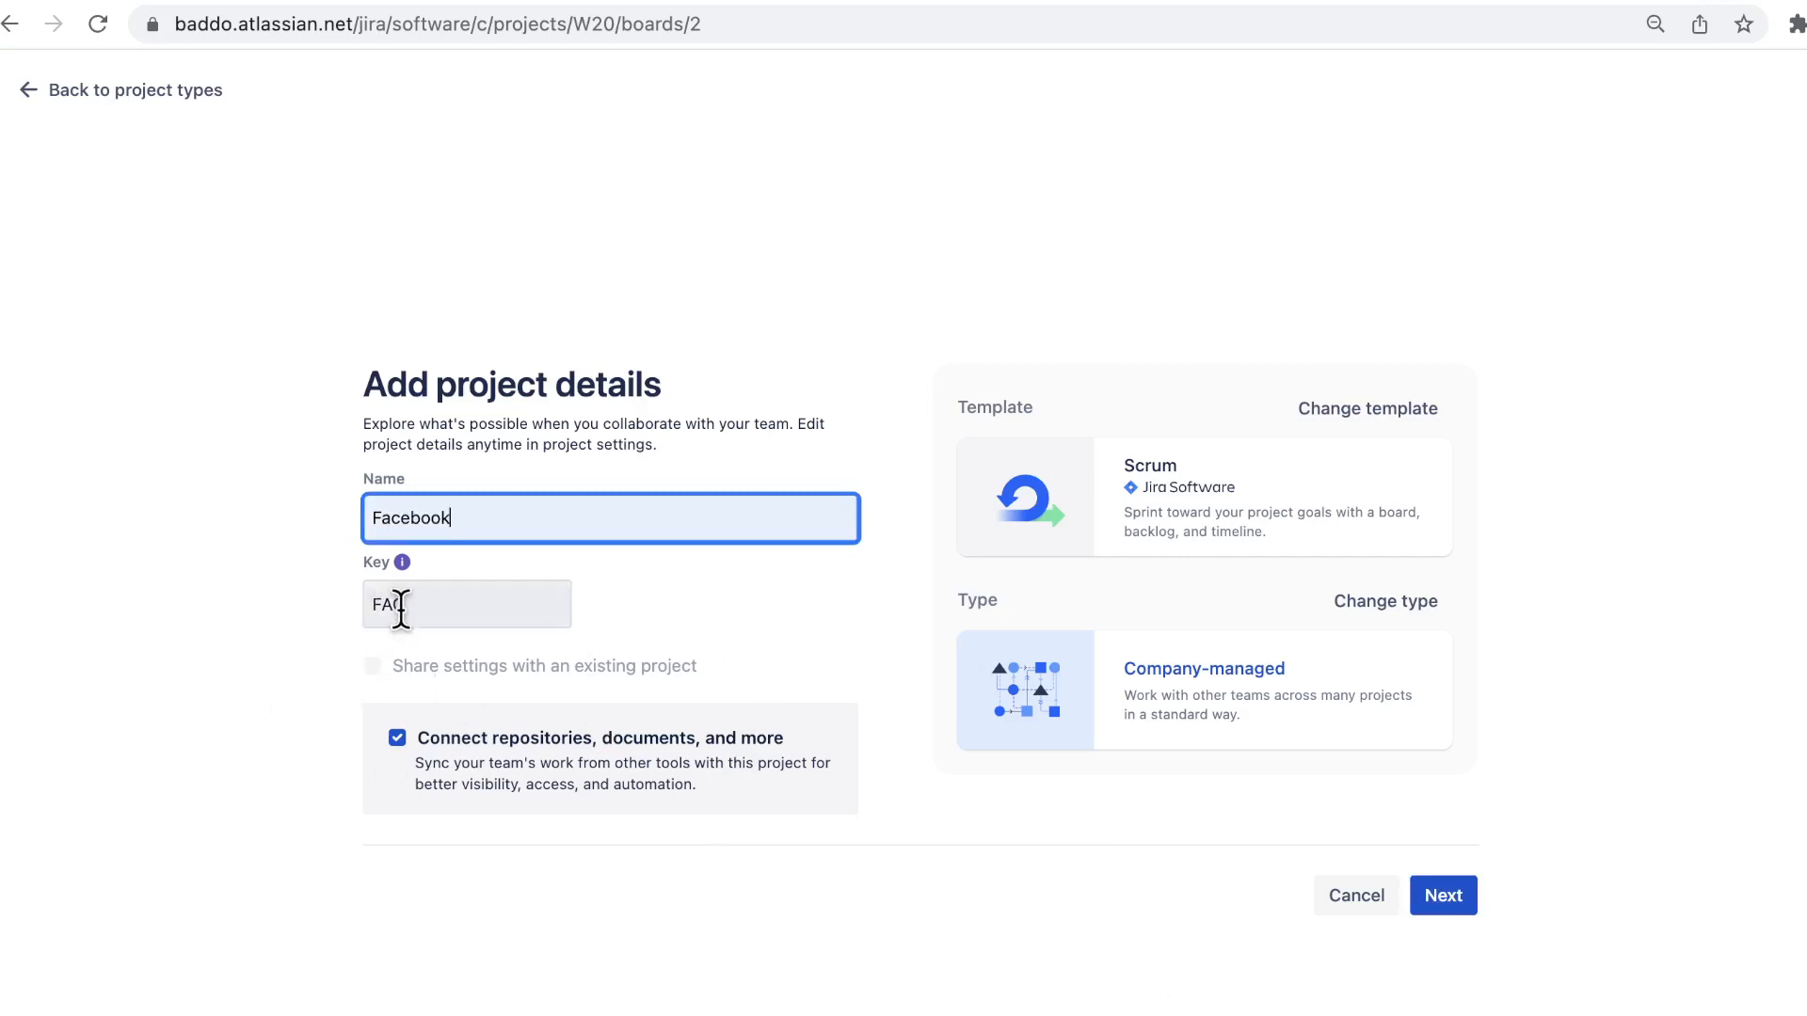
{"action": "left_click", "coordinate": [1440, 905]}
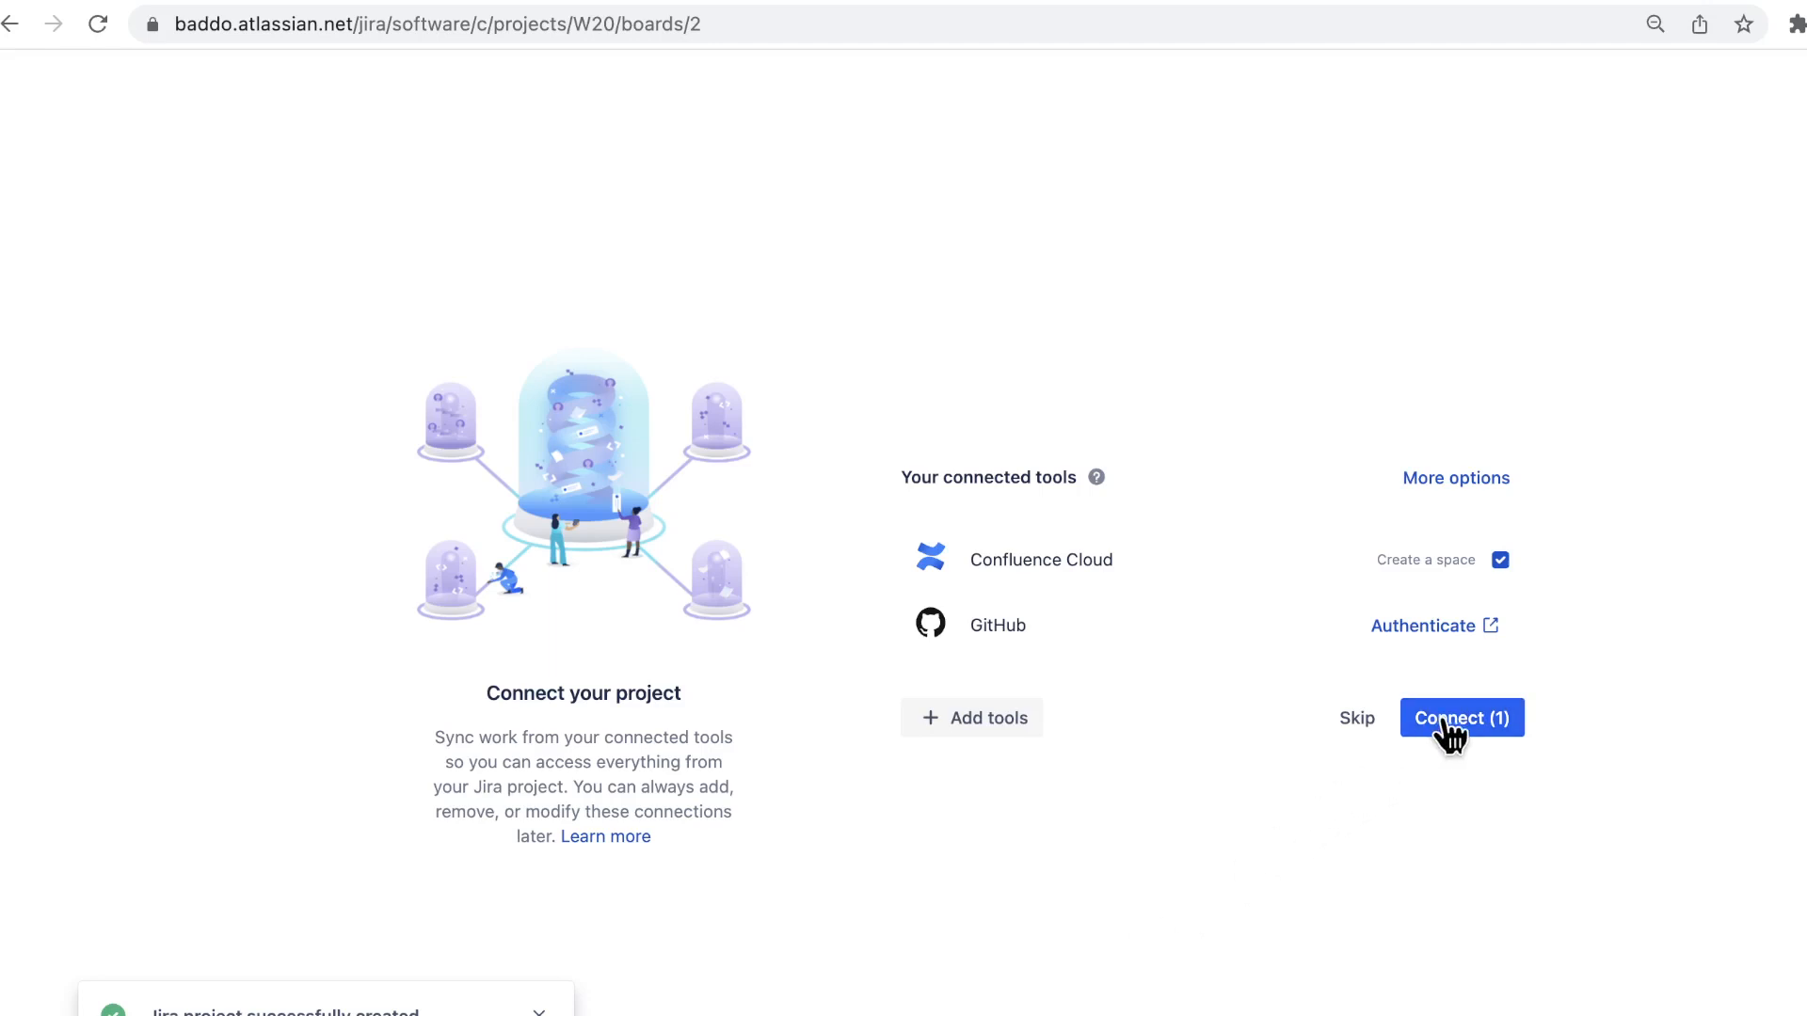
{"action": "left_click", "coordinate": [1351, 733]}
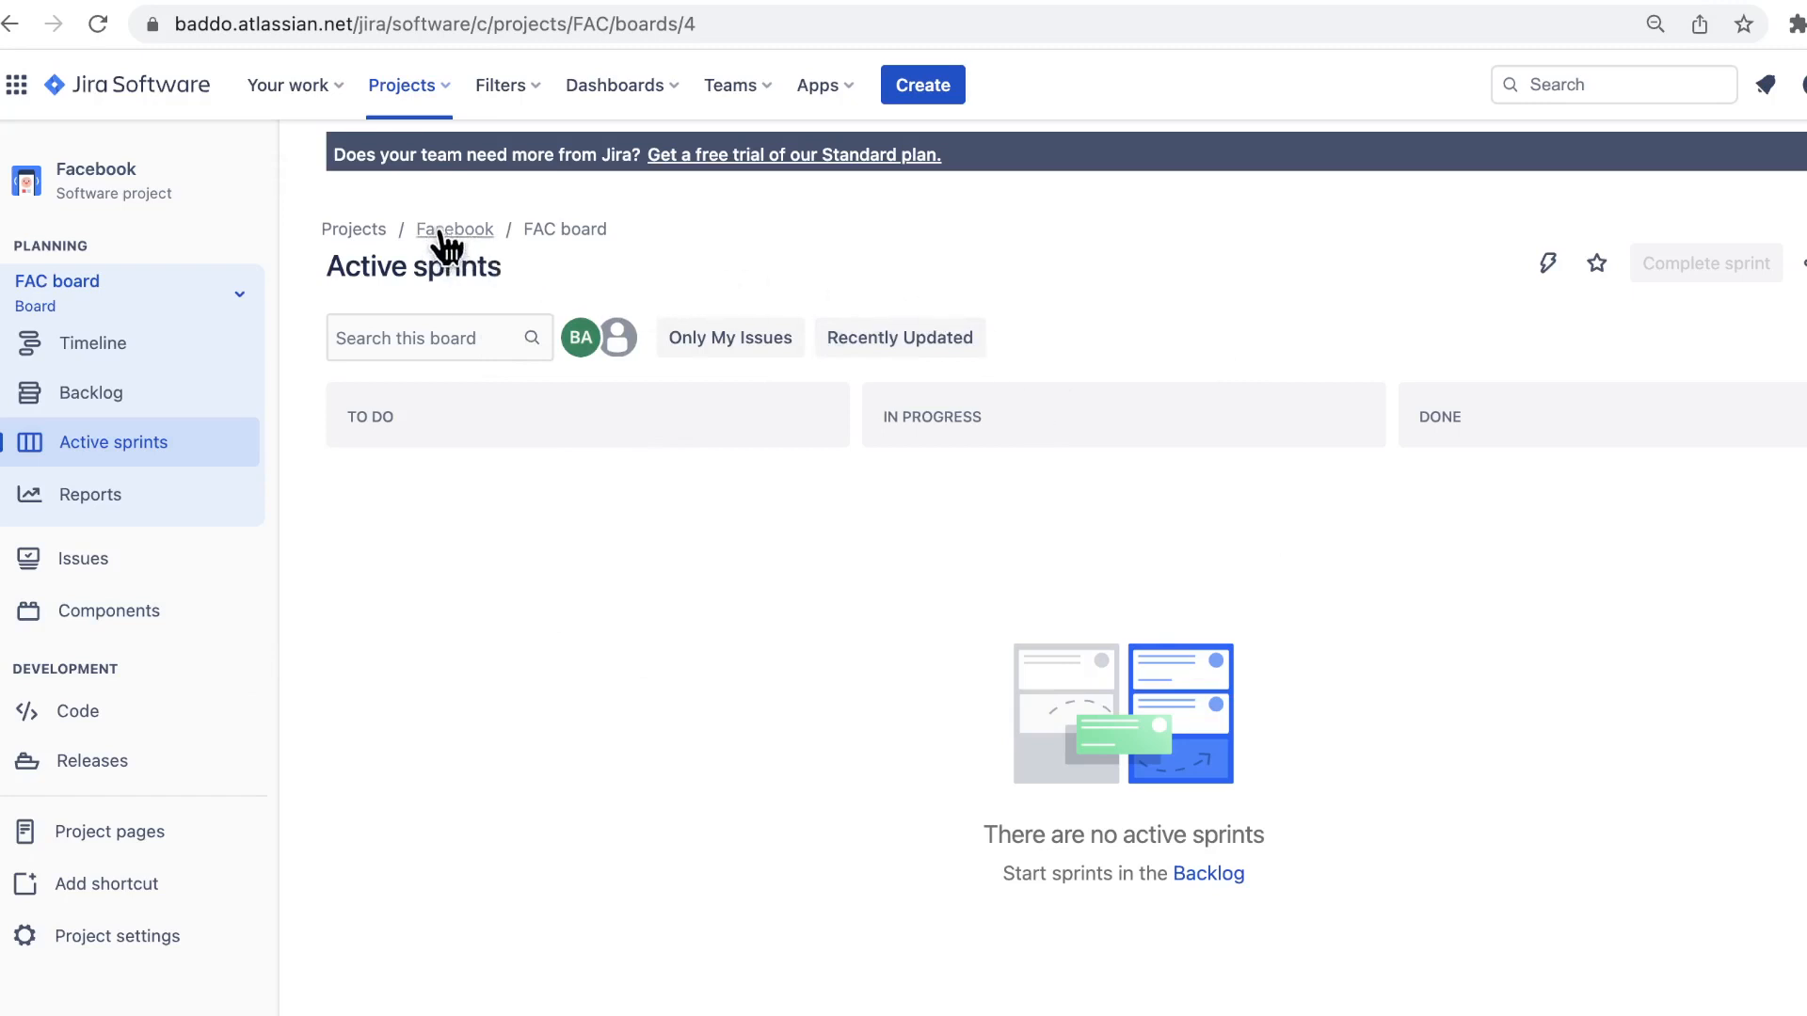
View the TrophyPark project's board and return to the Facebook project
{"action": "left_click", "coordinate": [436, 89]}
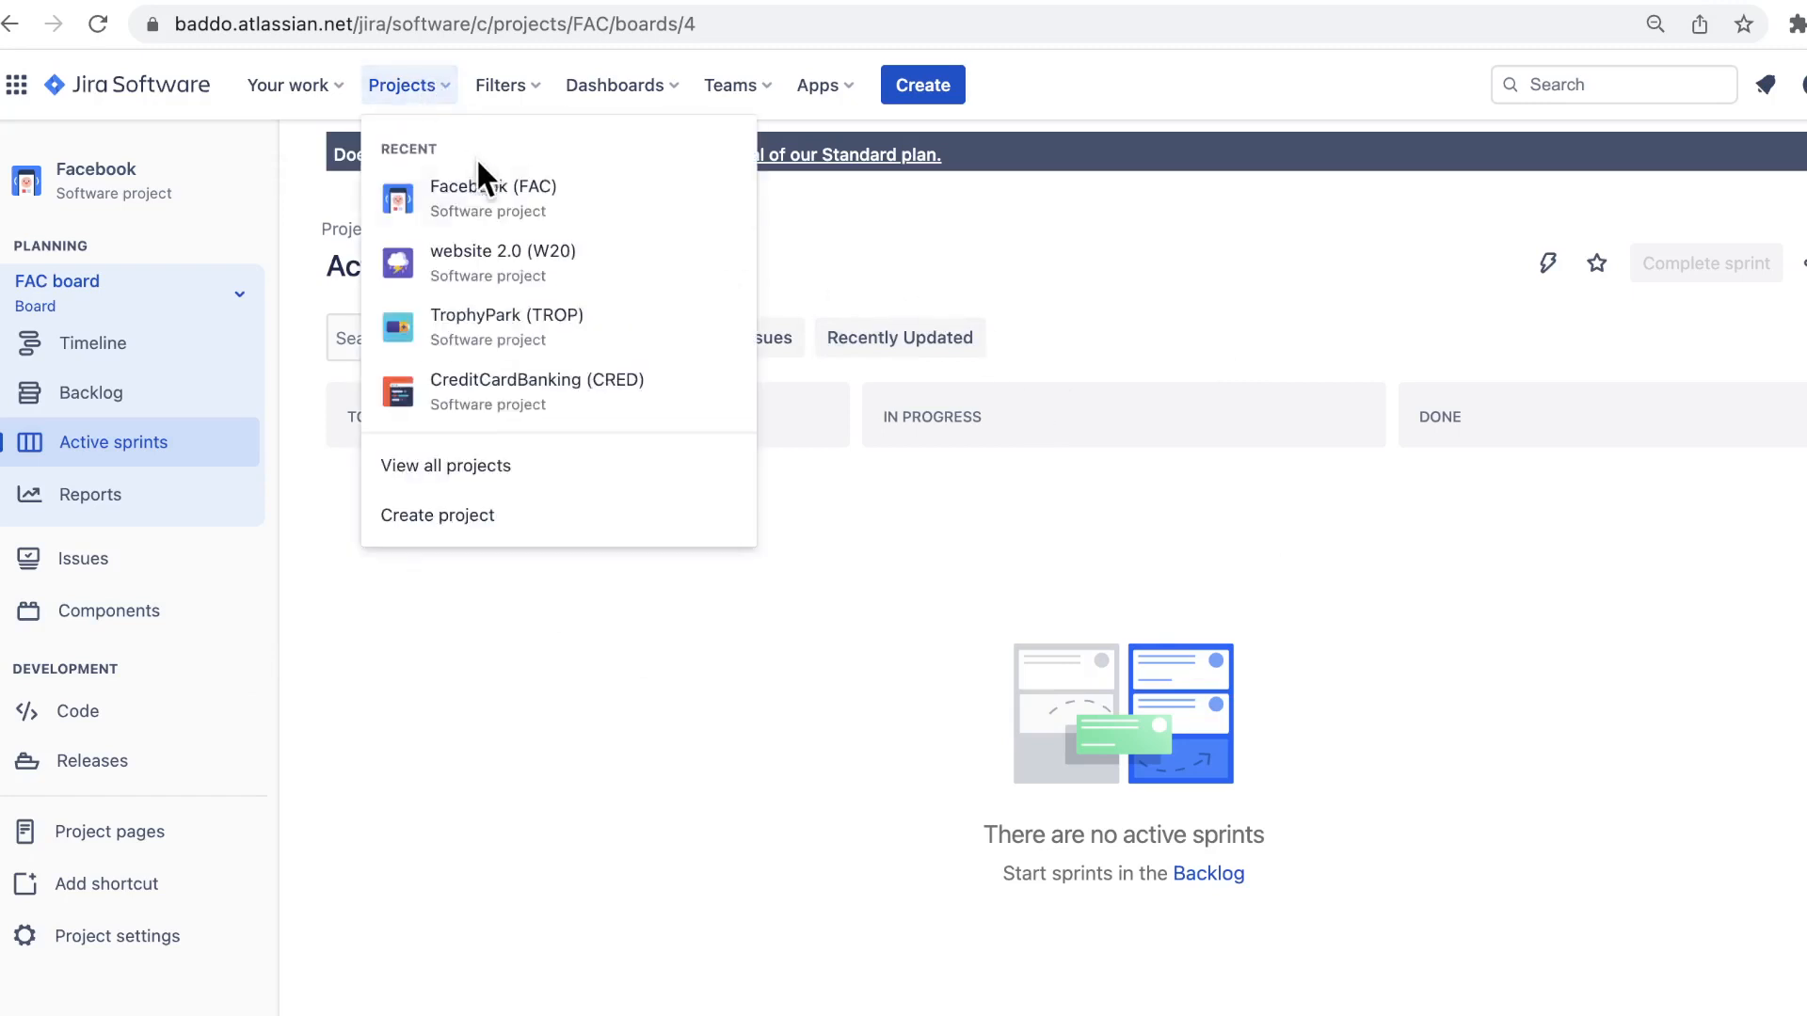
{"action": "left_click", "coordinate": [503, 331]}
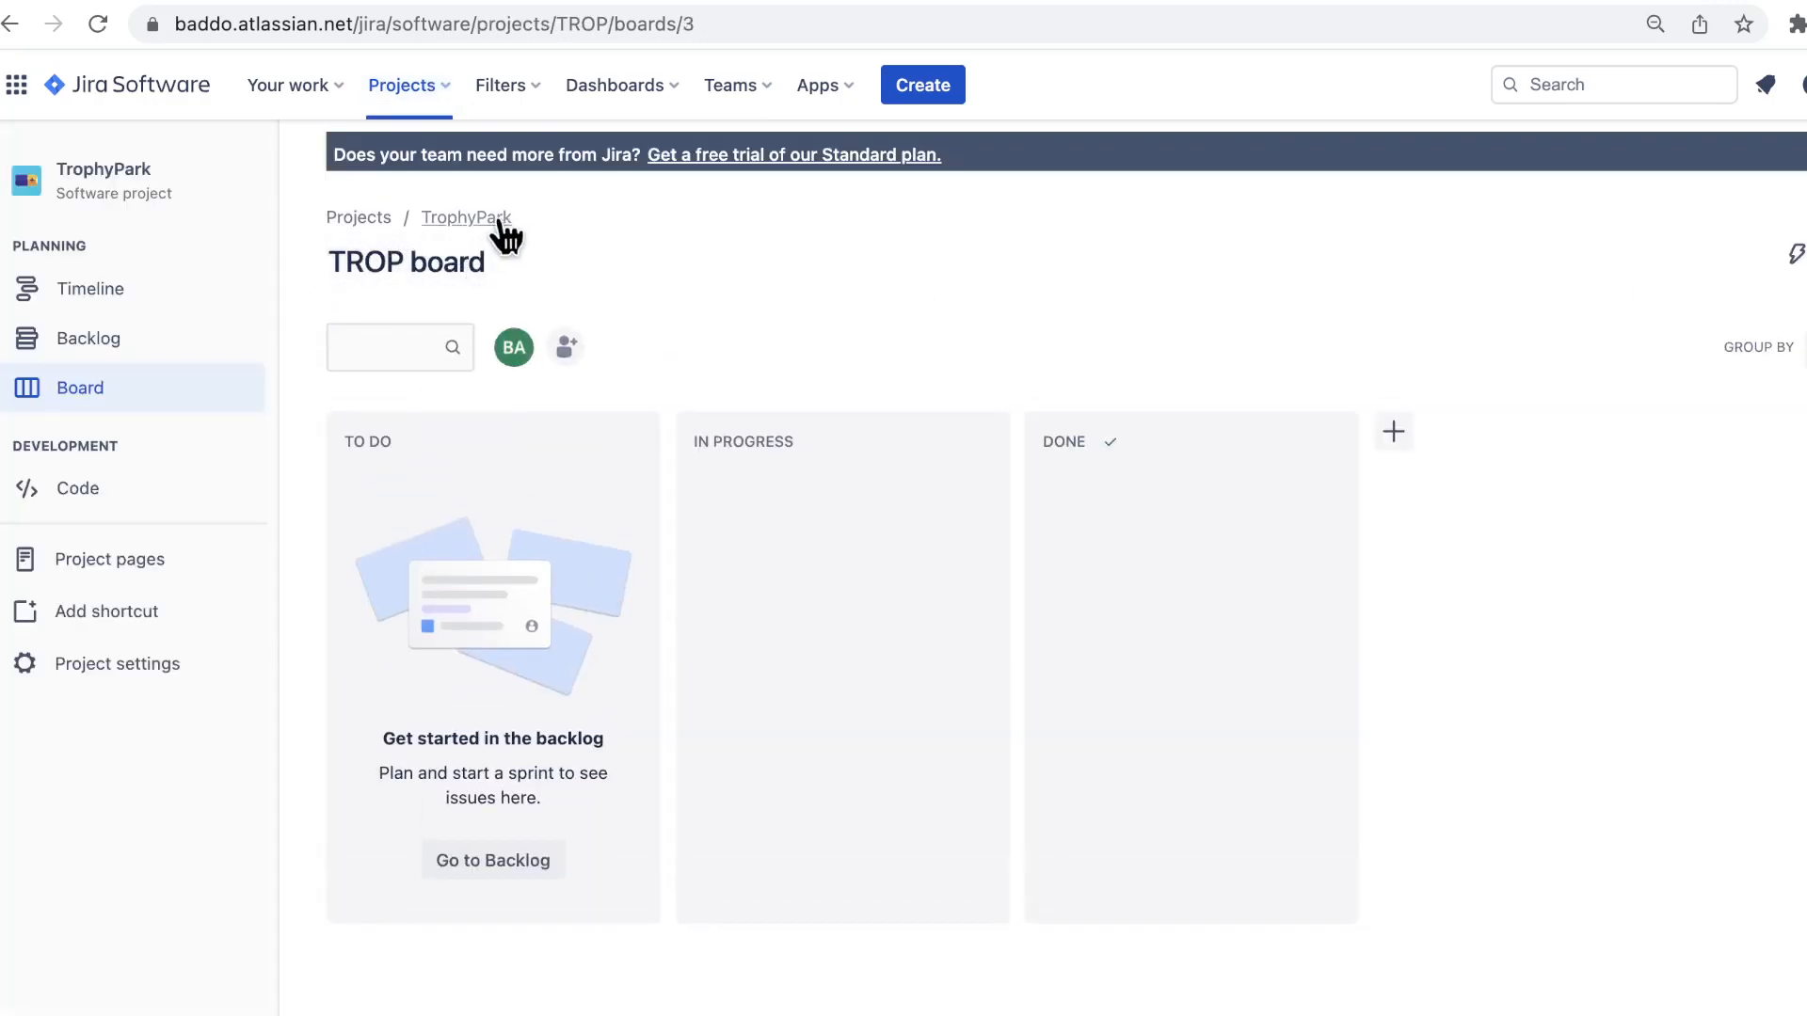
{"action": "left_click", "coordinate": [453, 90]}
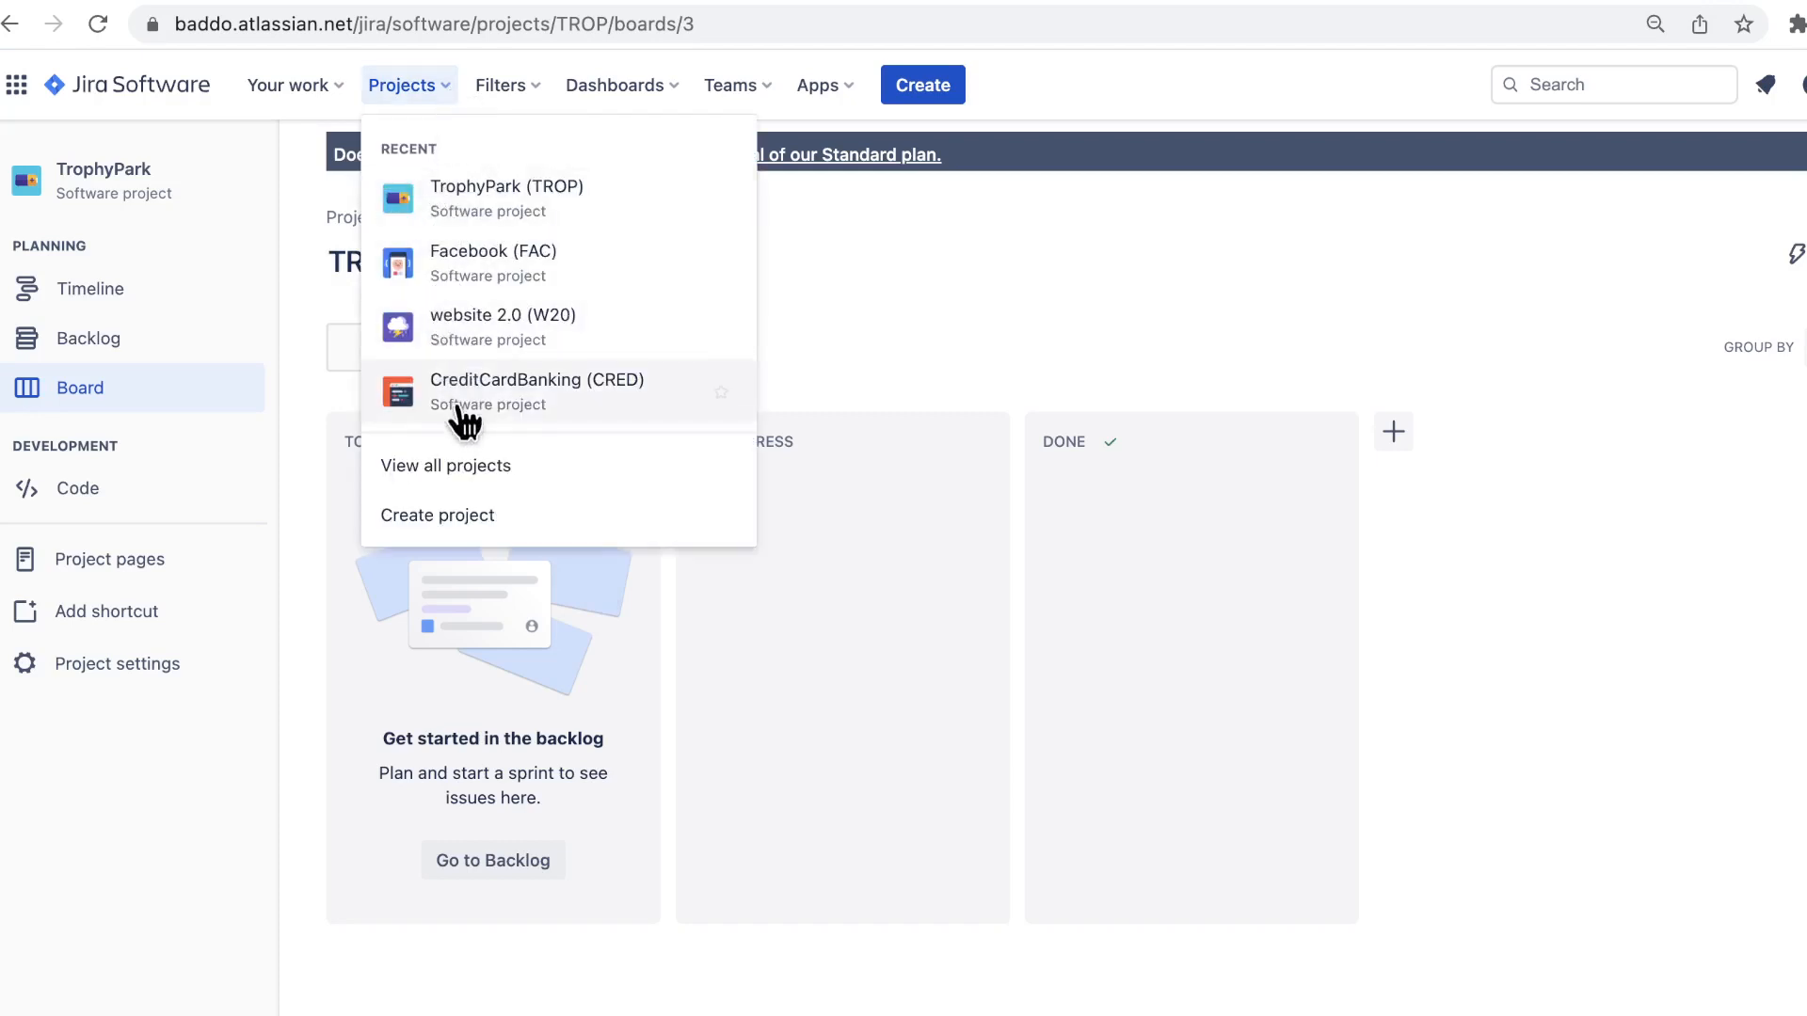
{"action": "left_click", "coordinate": [524, 271]}
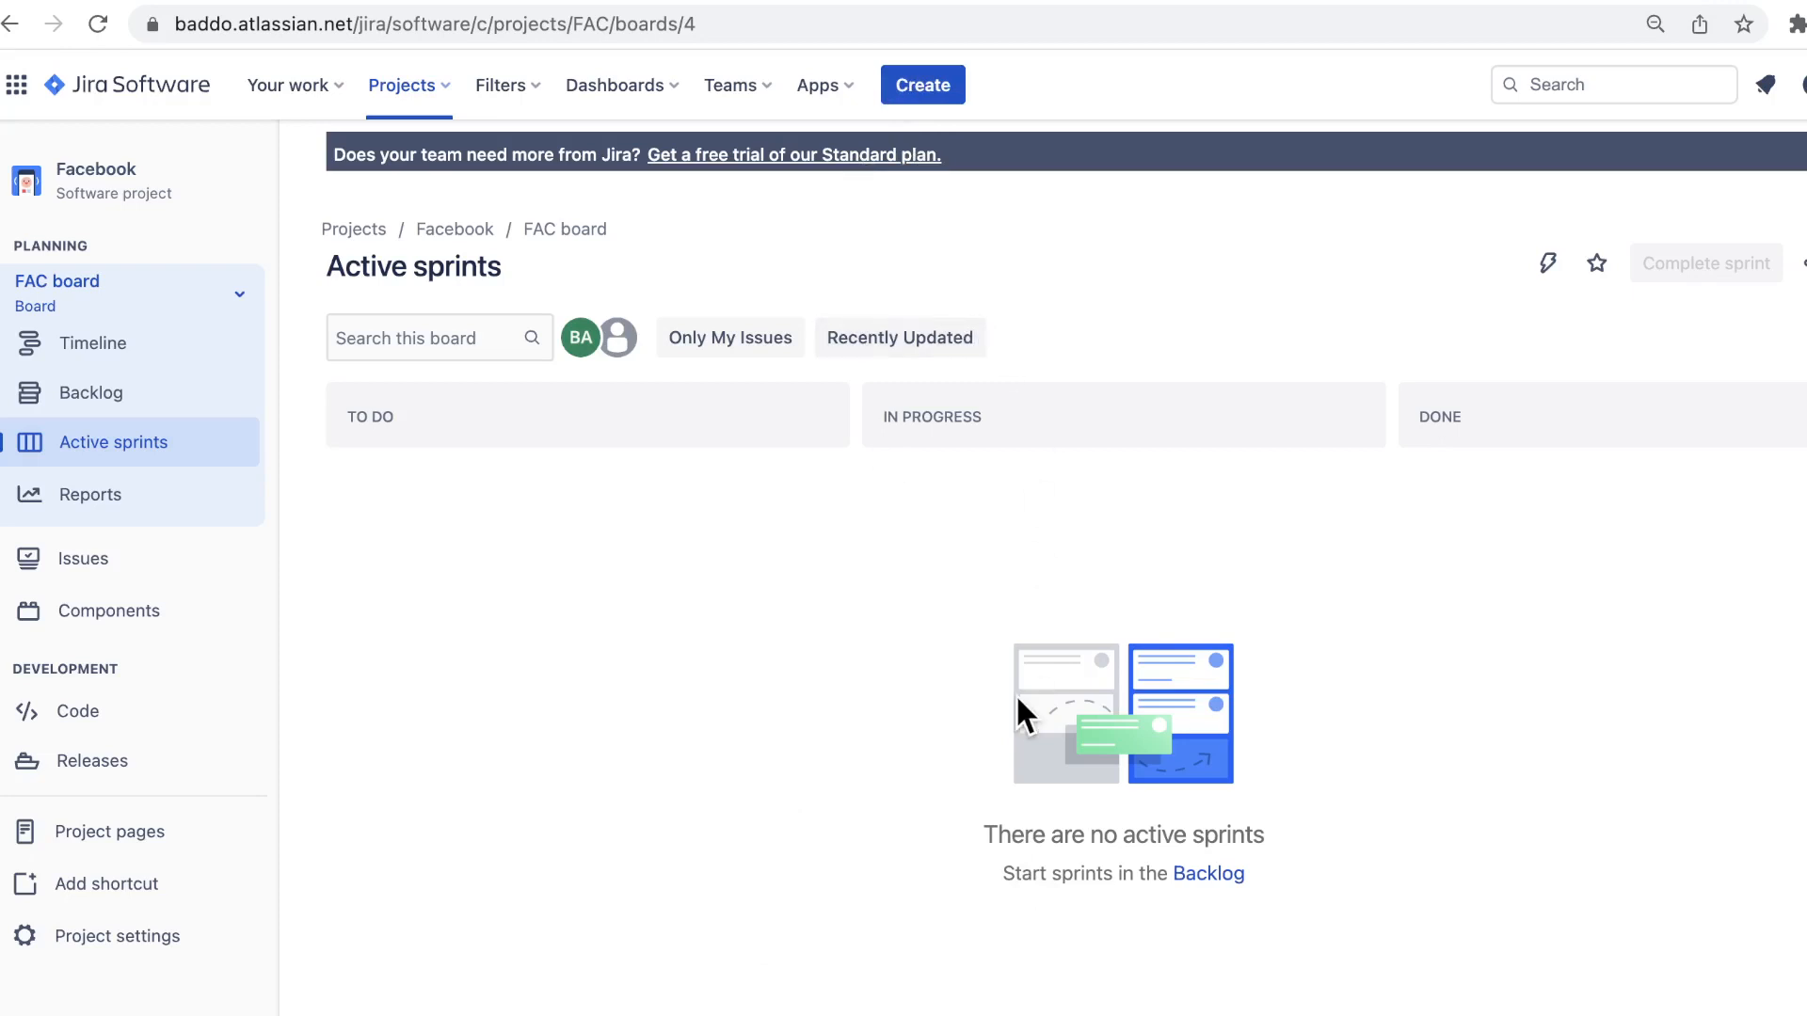
Look at the Facebook project's backlog and its active sprints board at a larger page zoom
{"action": "key", "text": "super+plus"}
{"action": "key", "text": "super+plus"}
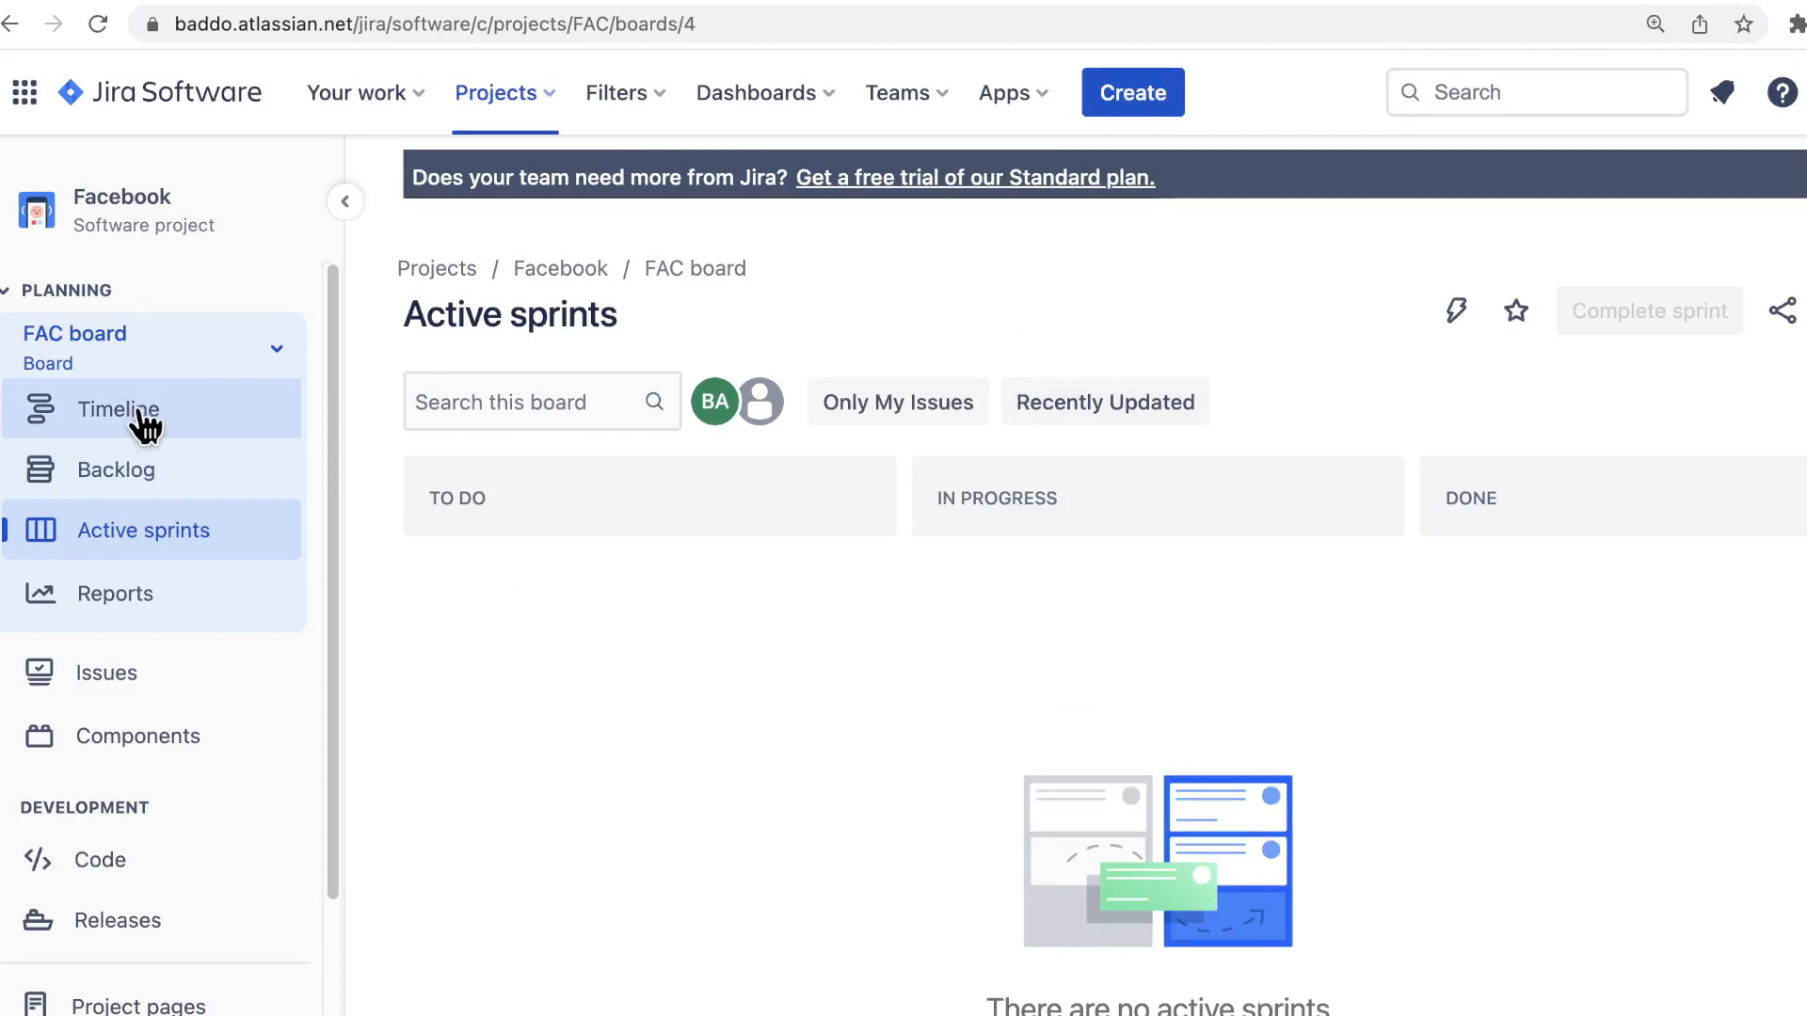
{"action": "left_click", "coordinate": [137, 476]}
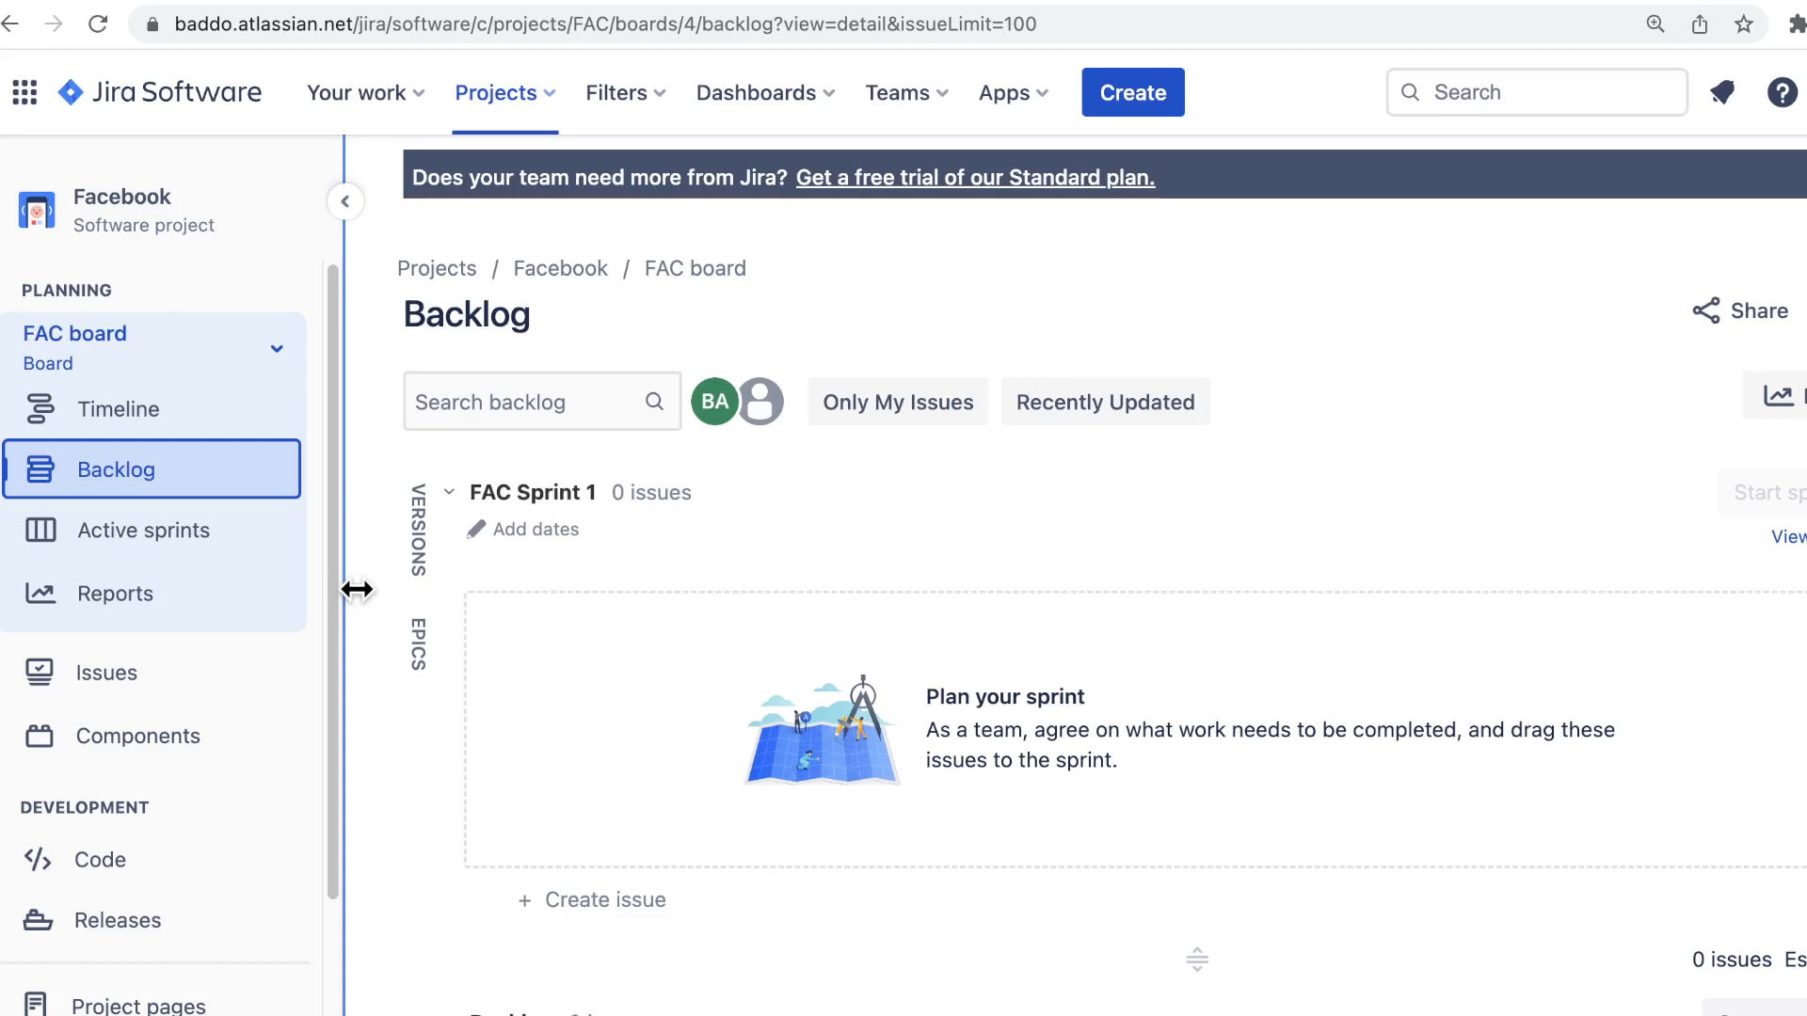
{"action": "left_click", "coordinate": [148, 546]}
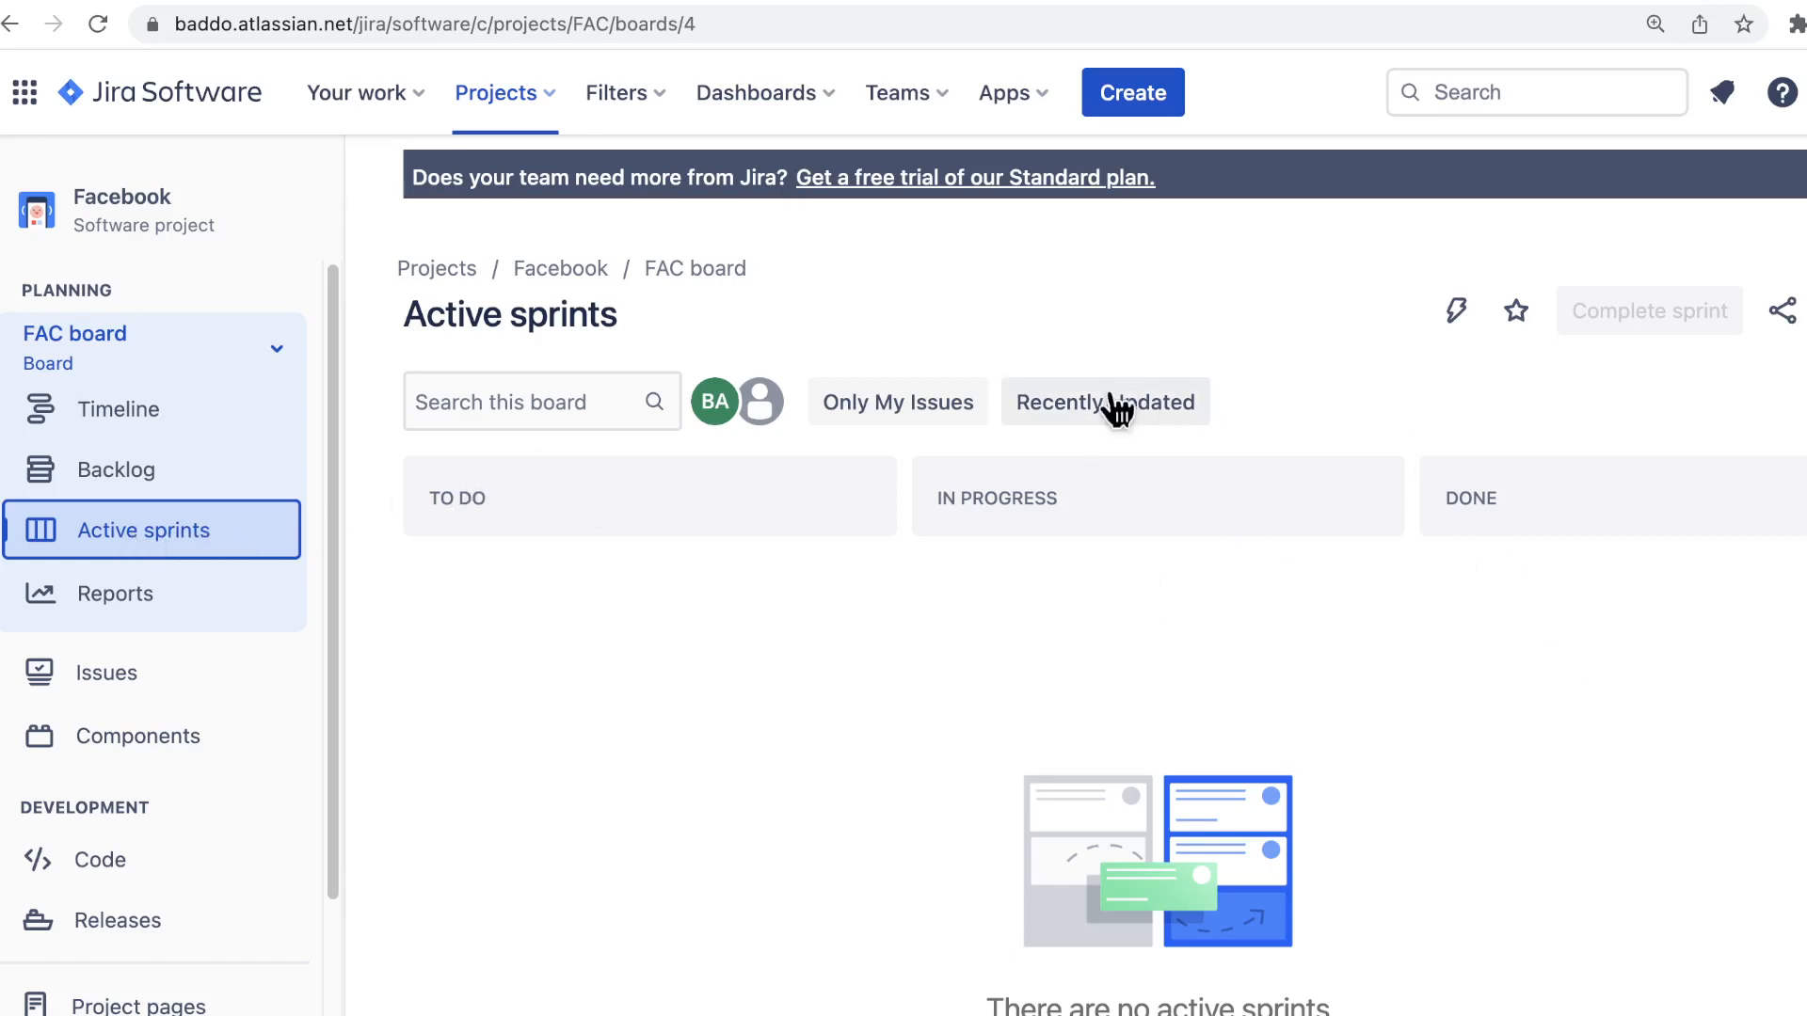
{"action": "left_click", "coordinate": [733, 661]}
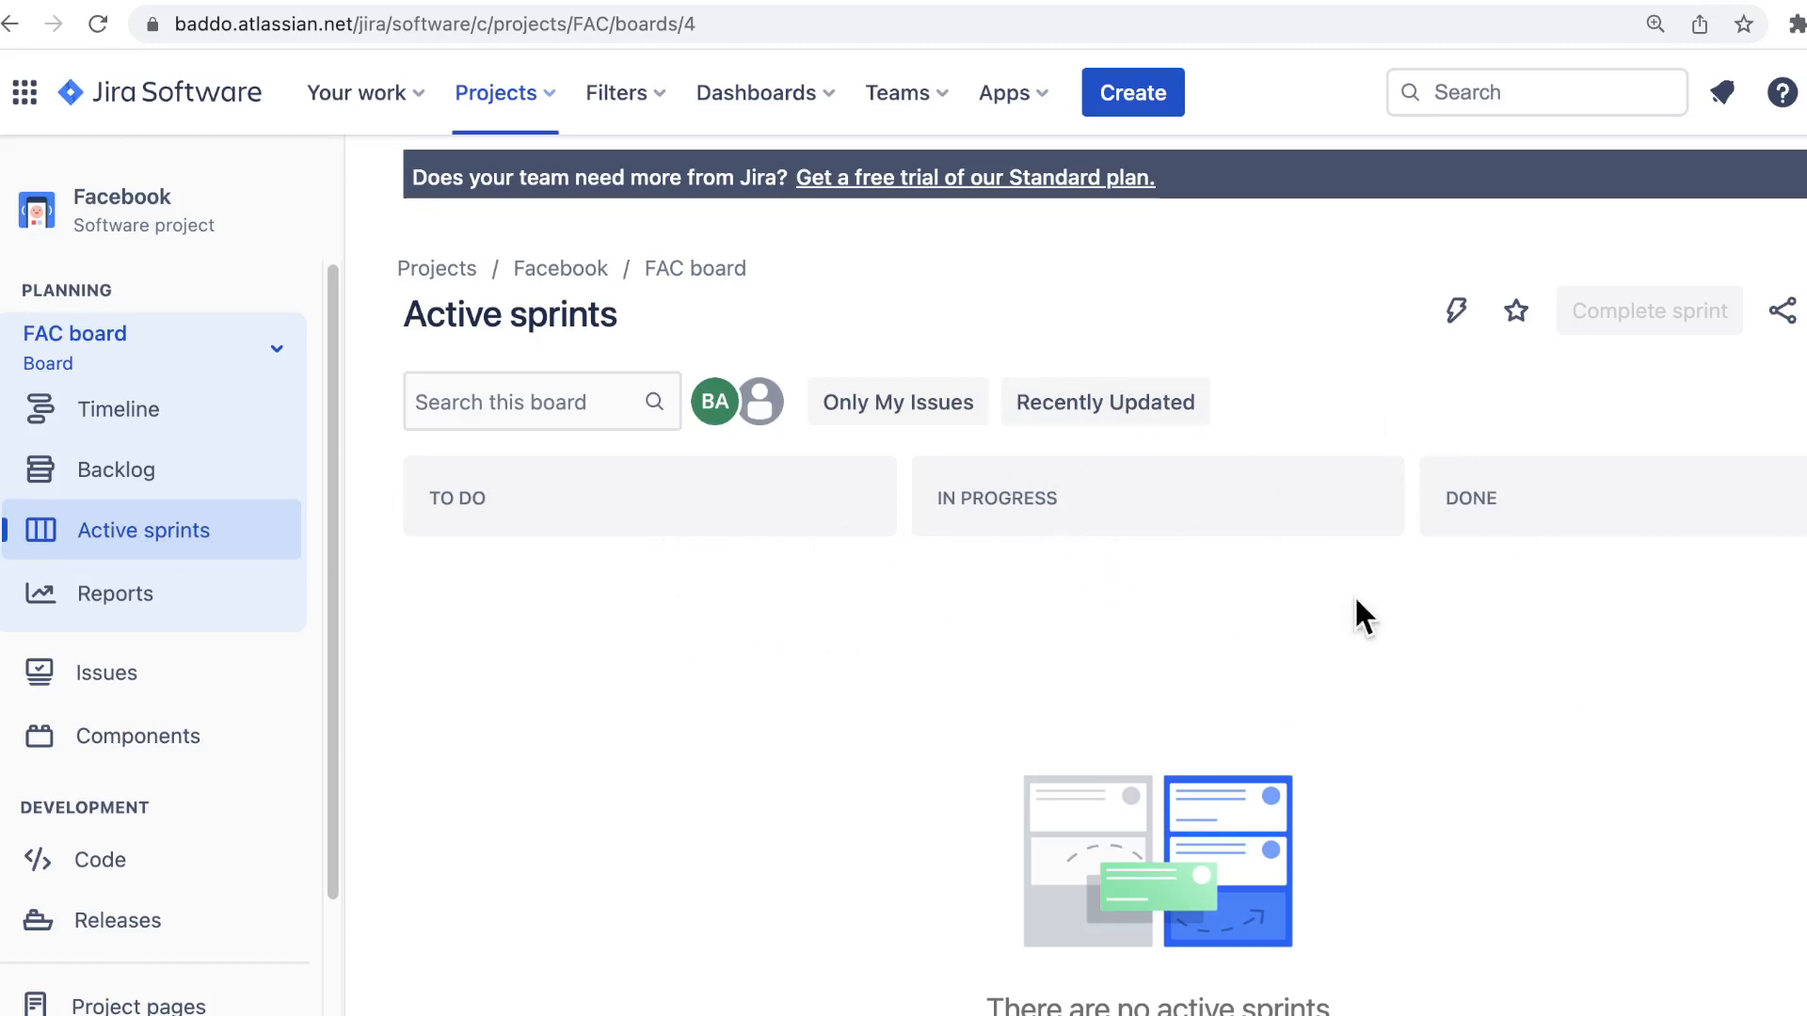
Show the epics in the Facebook project's backlog and start a new epic
{"action": "left_click", "coordinate": [49, 478]}
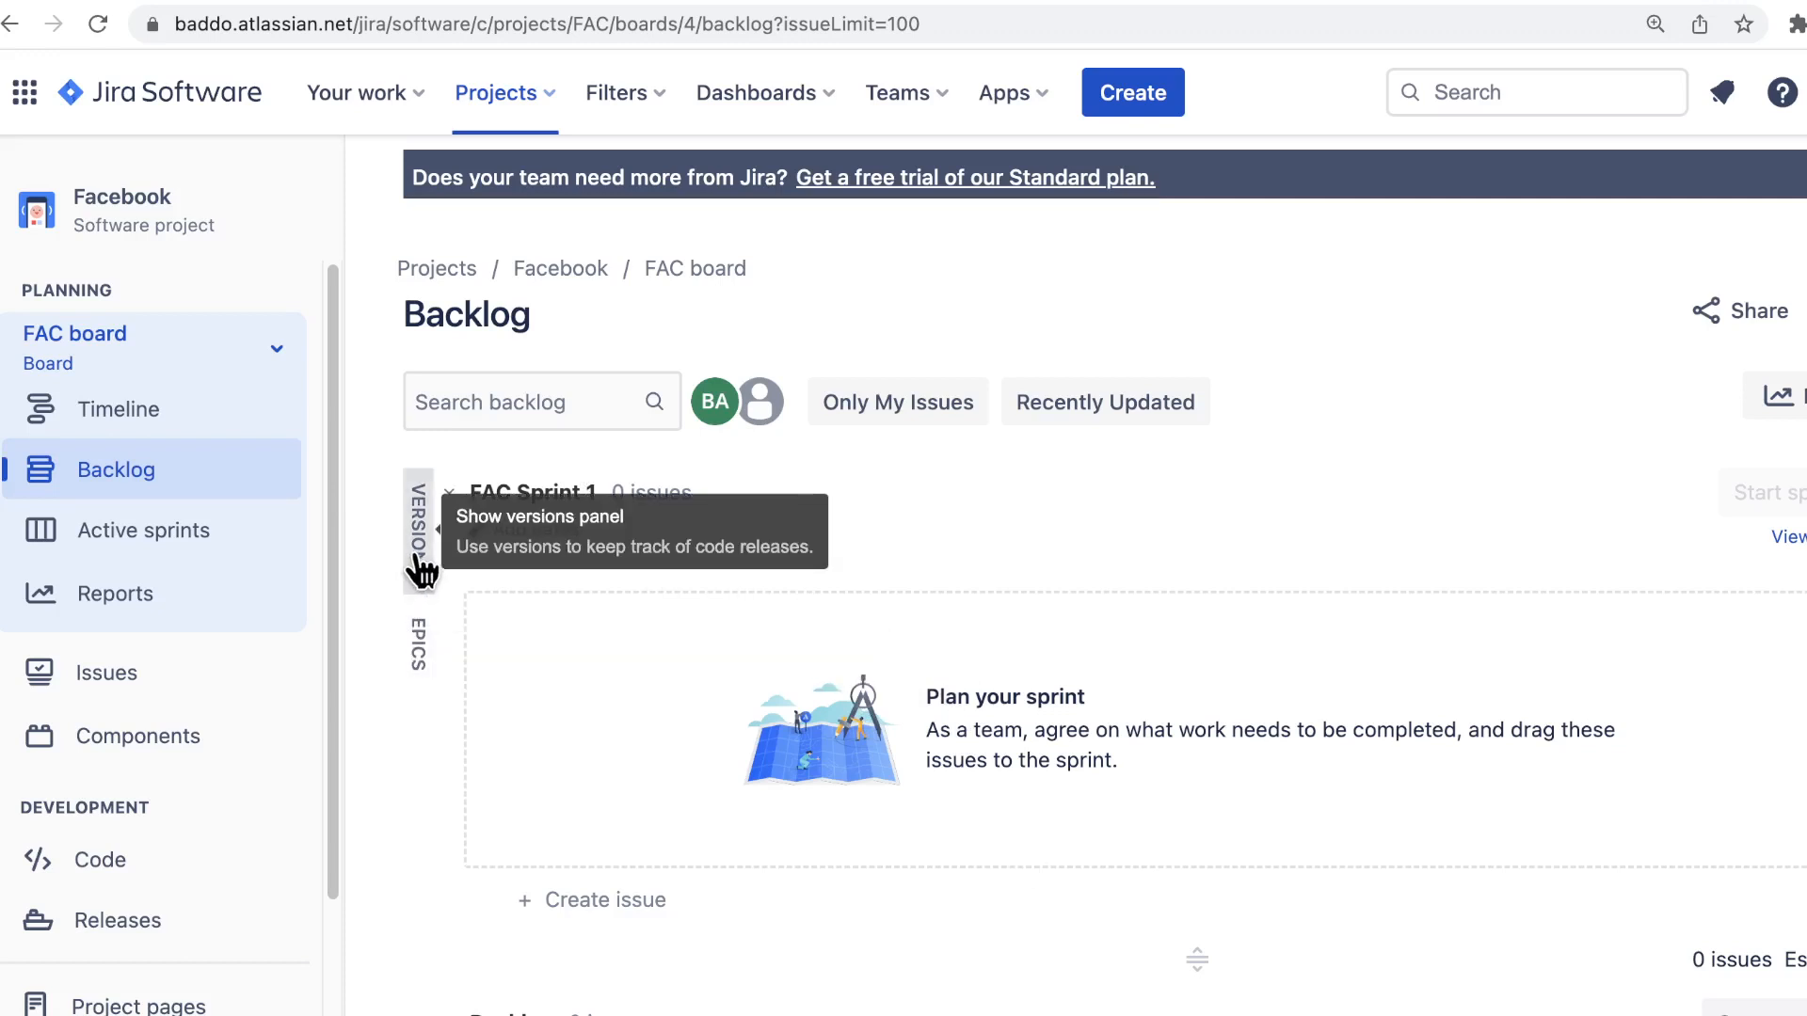
{"action": "left_click", "coordinate": [421, 677]}
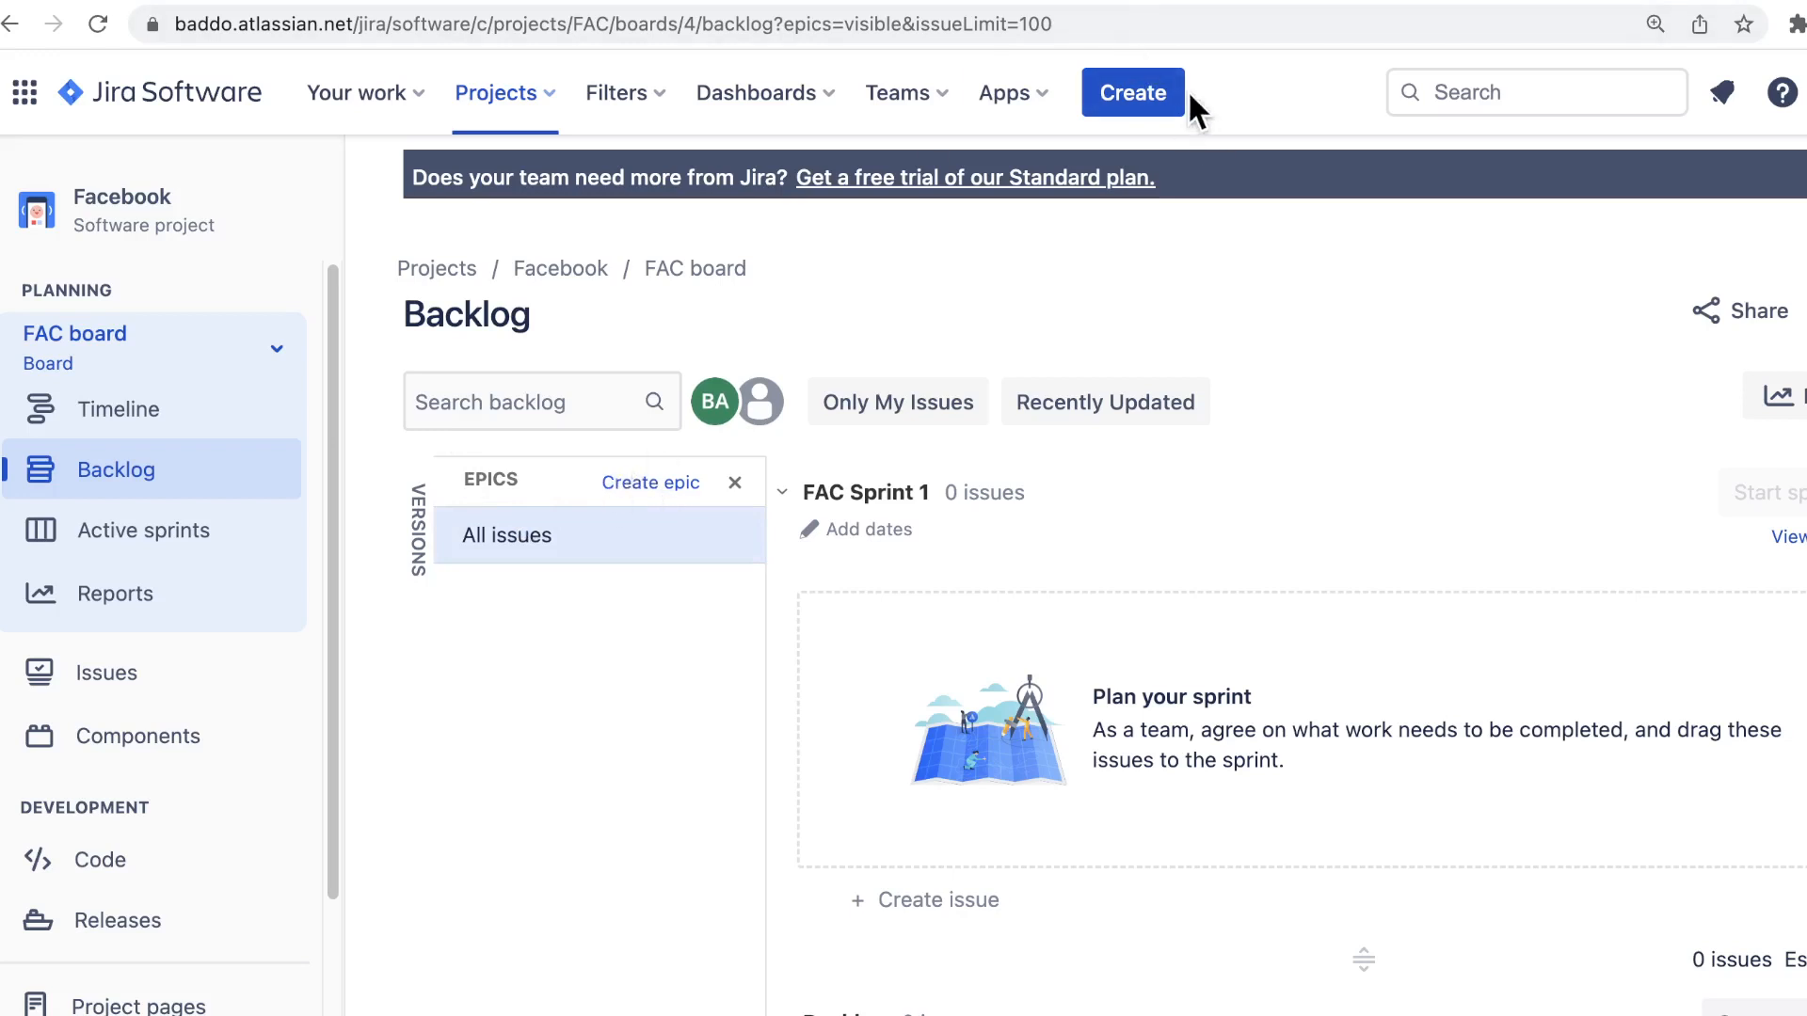
{"action": "left_click", "coordinate": [640, 499]}
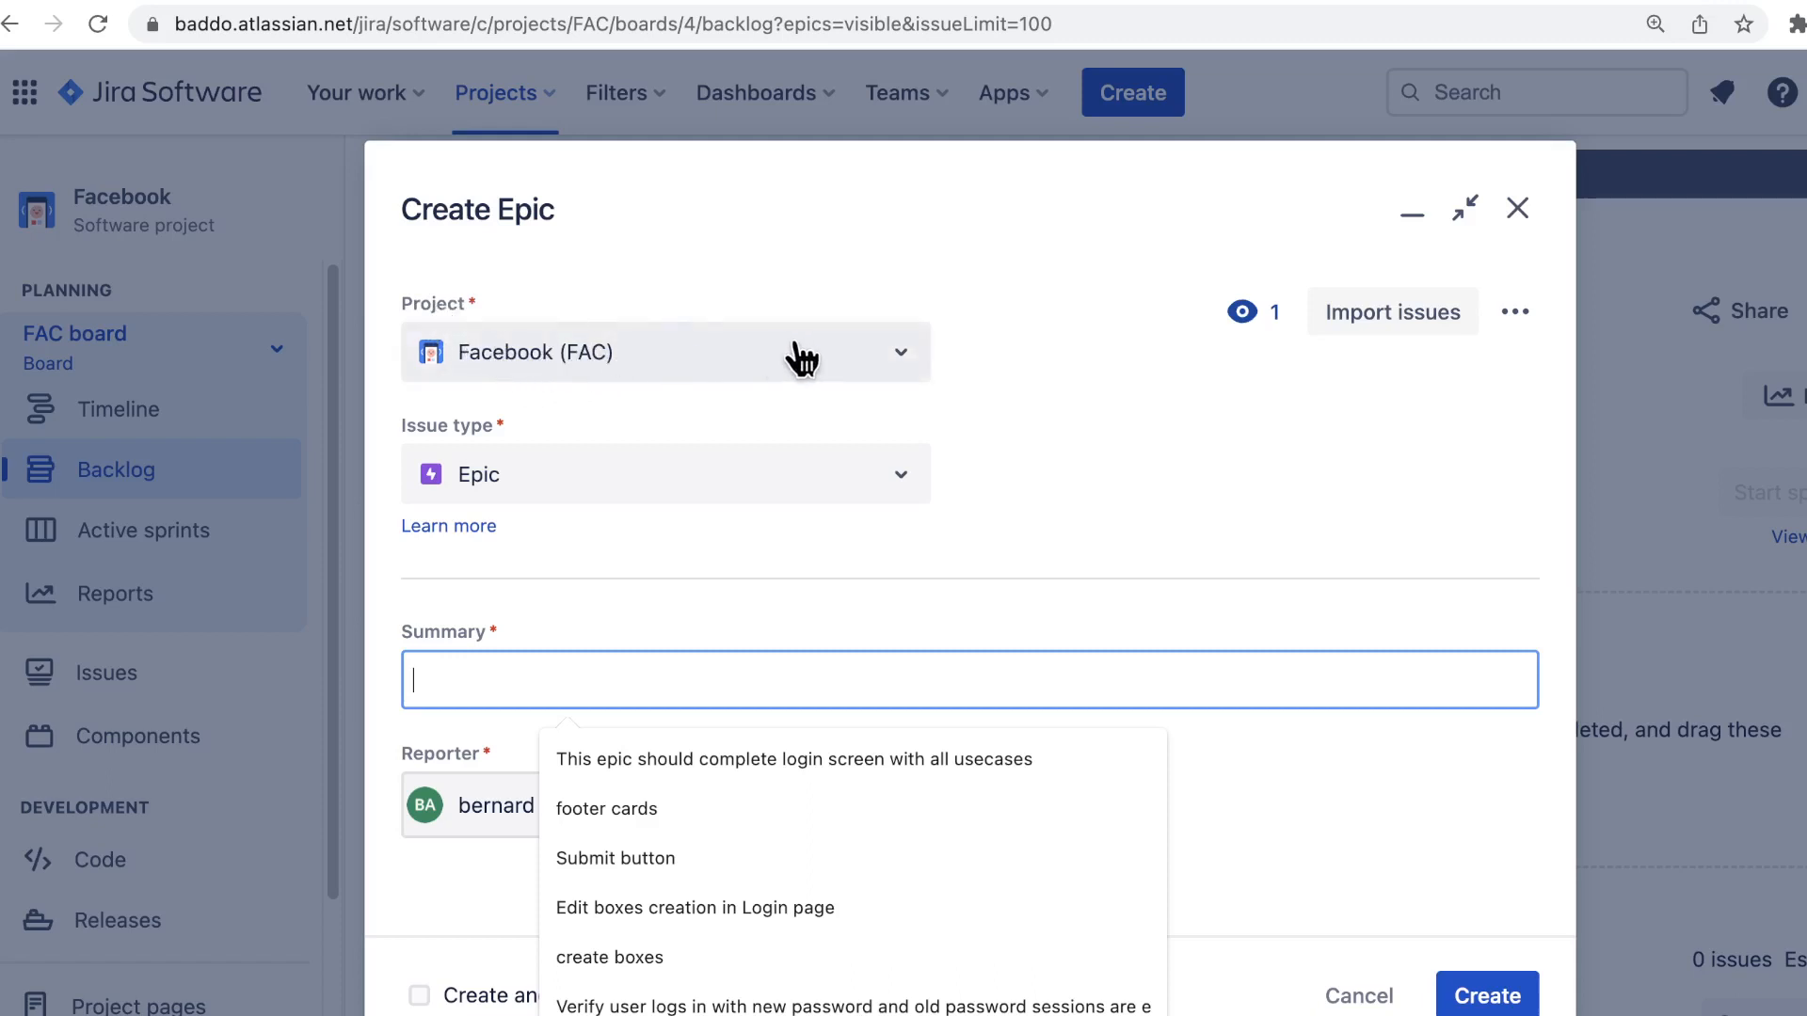
Create an epic with the summary Messenger in the Facebook project, keeping the Epic issue type, and collapse its details in the epics list
{"action": "left_click", "coordinate": [911, 364]}
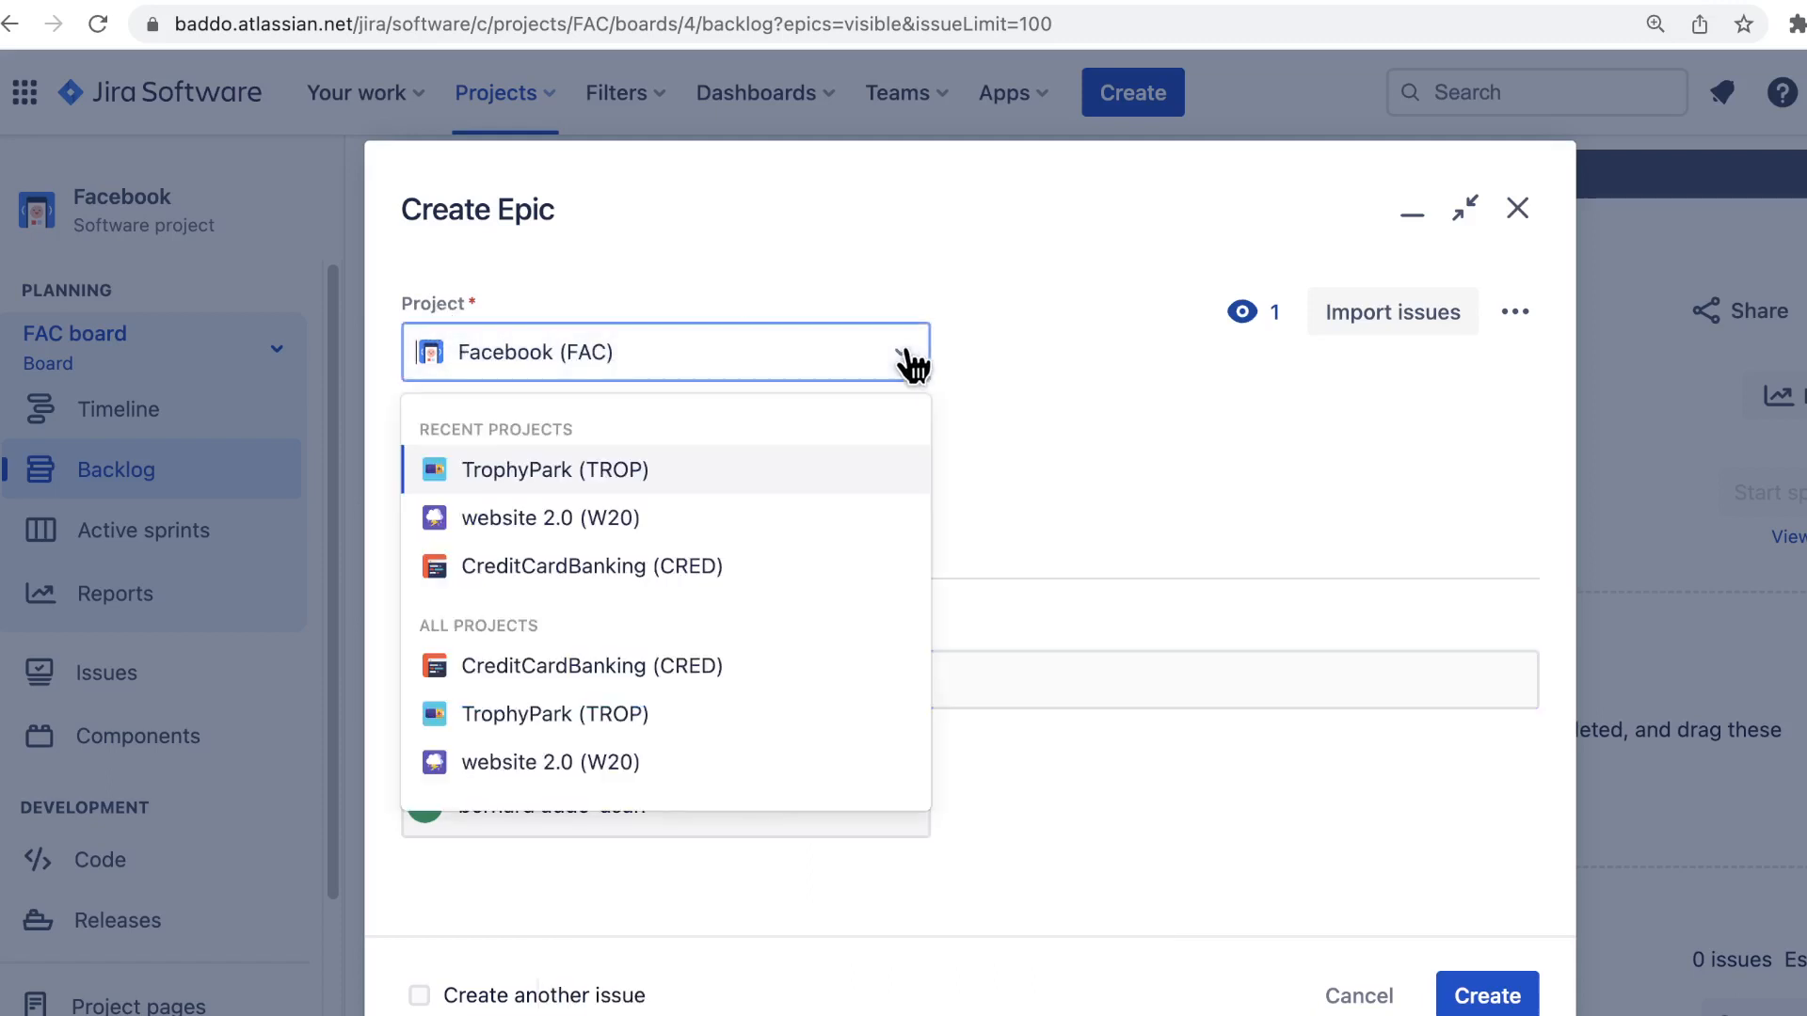
{"action": "left_click", "coordinate": [911, 364]}
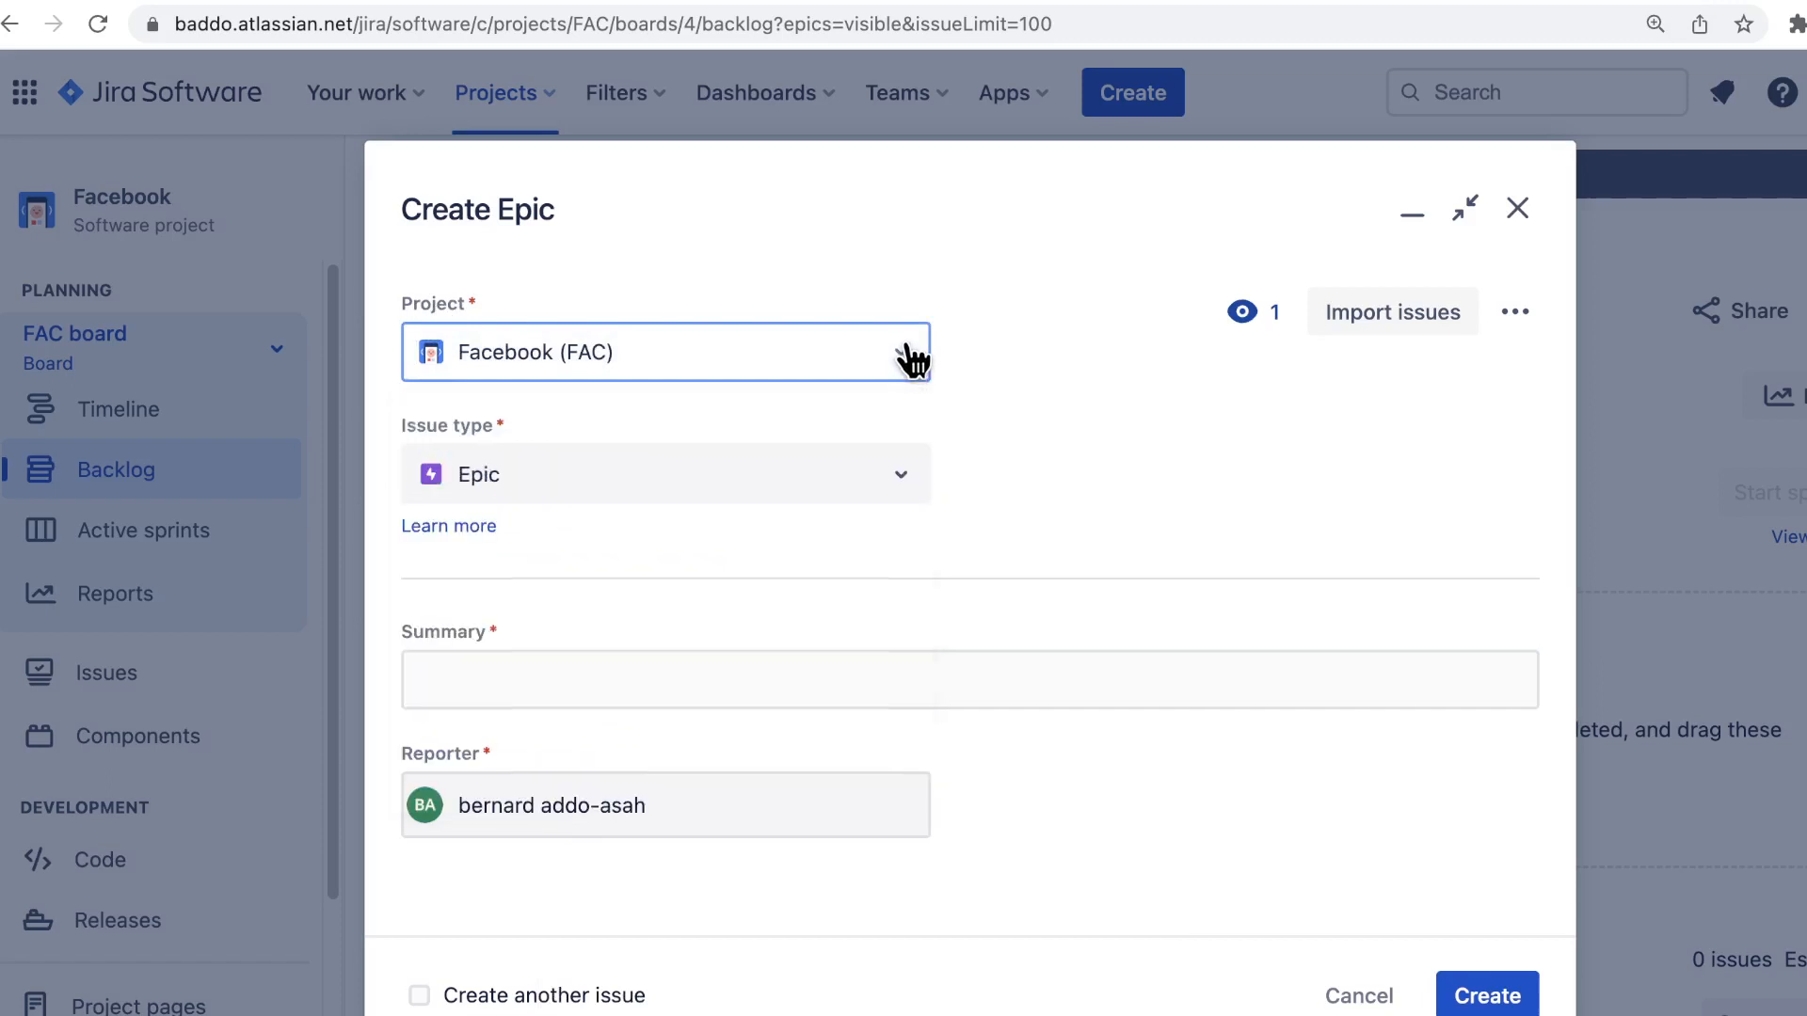
{"action": "left_click", "coordinate": [901, 490]}
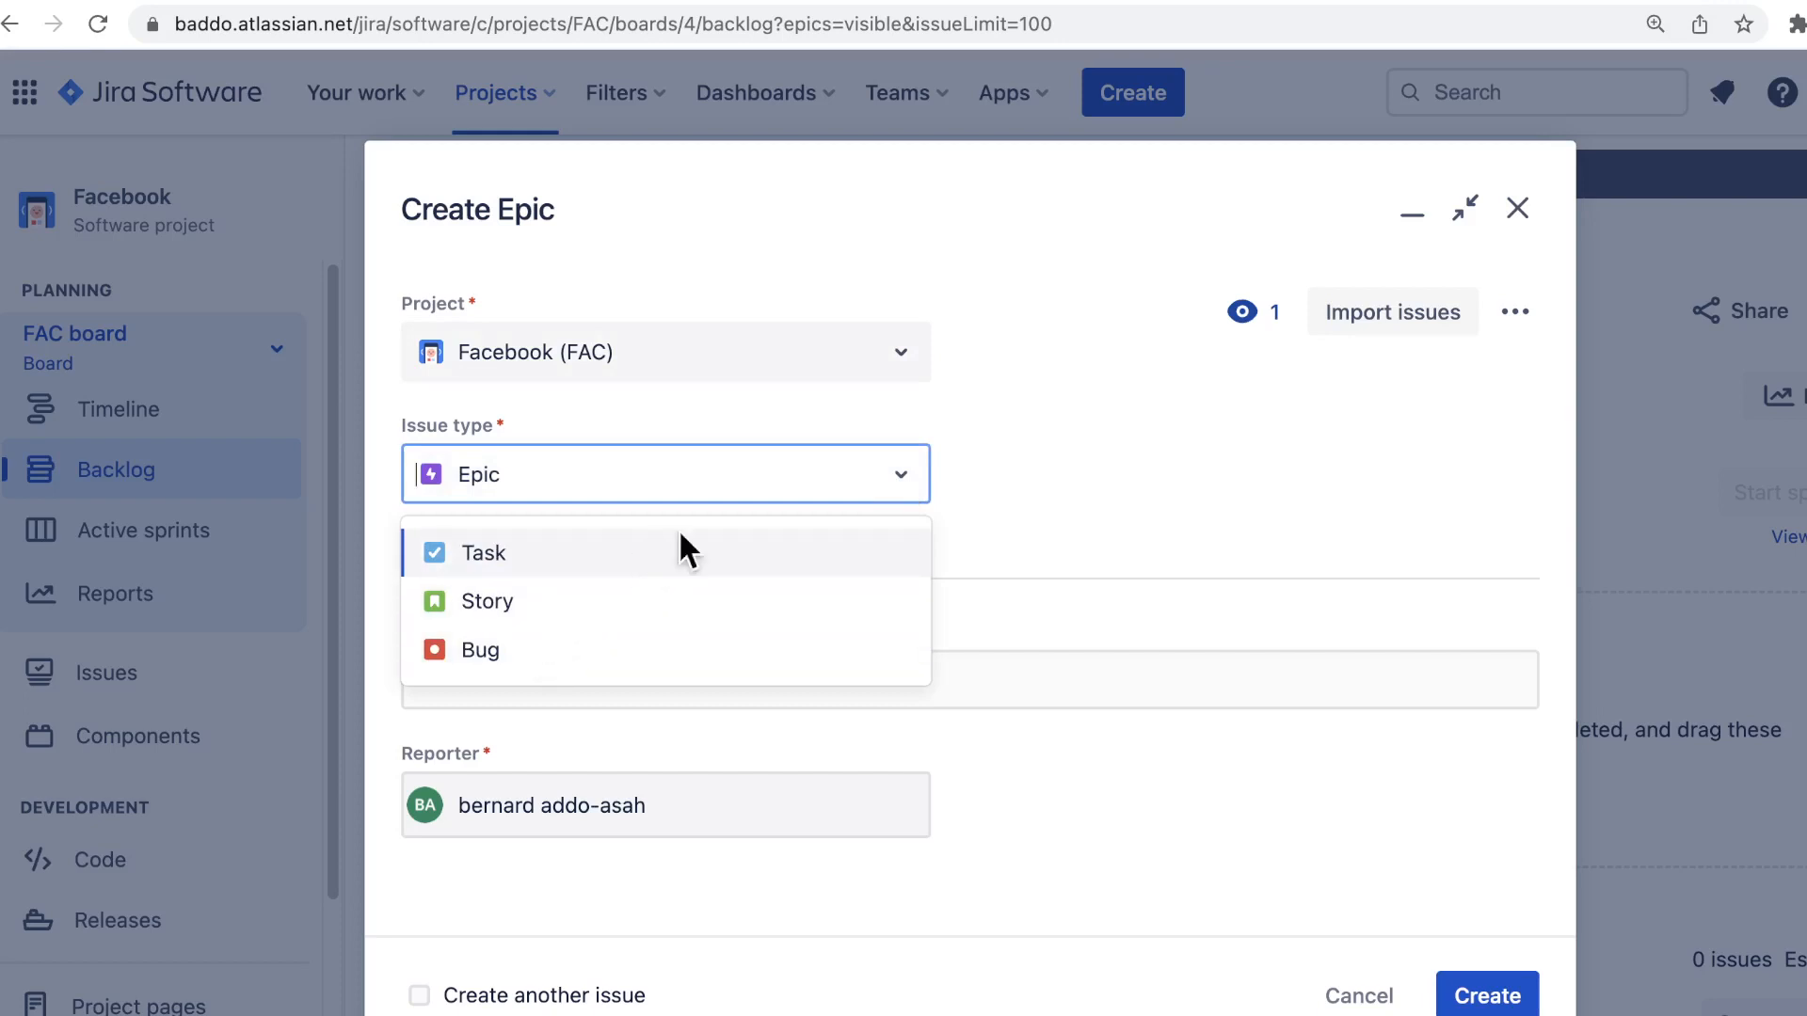
{"action": "left_click", "coordinate": [781, 493]}
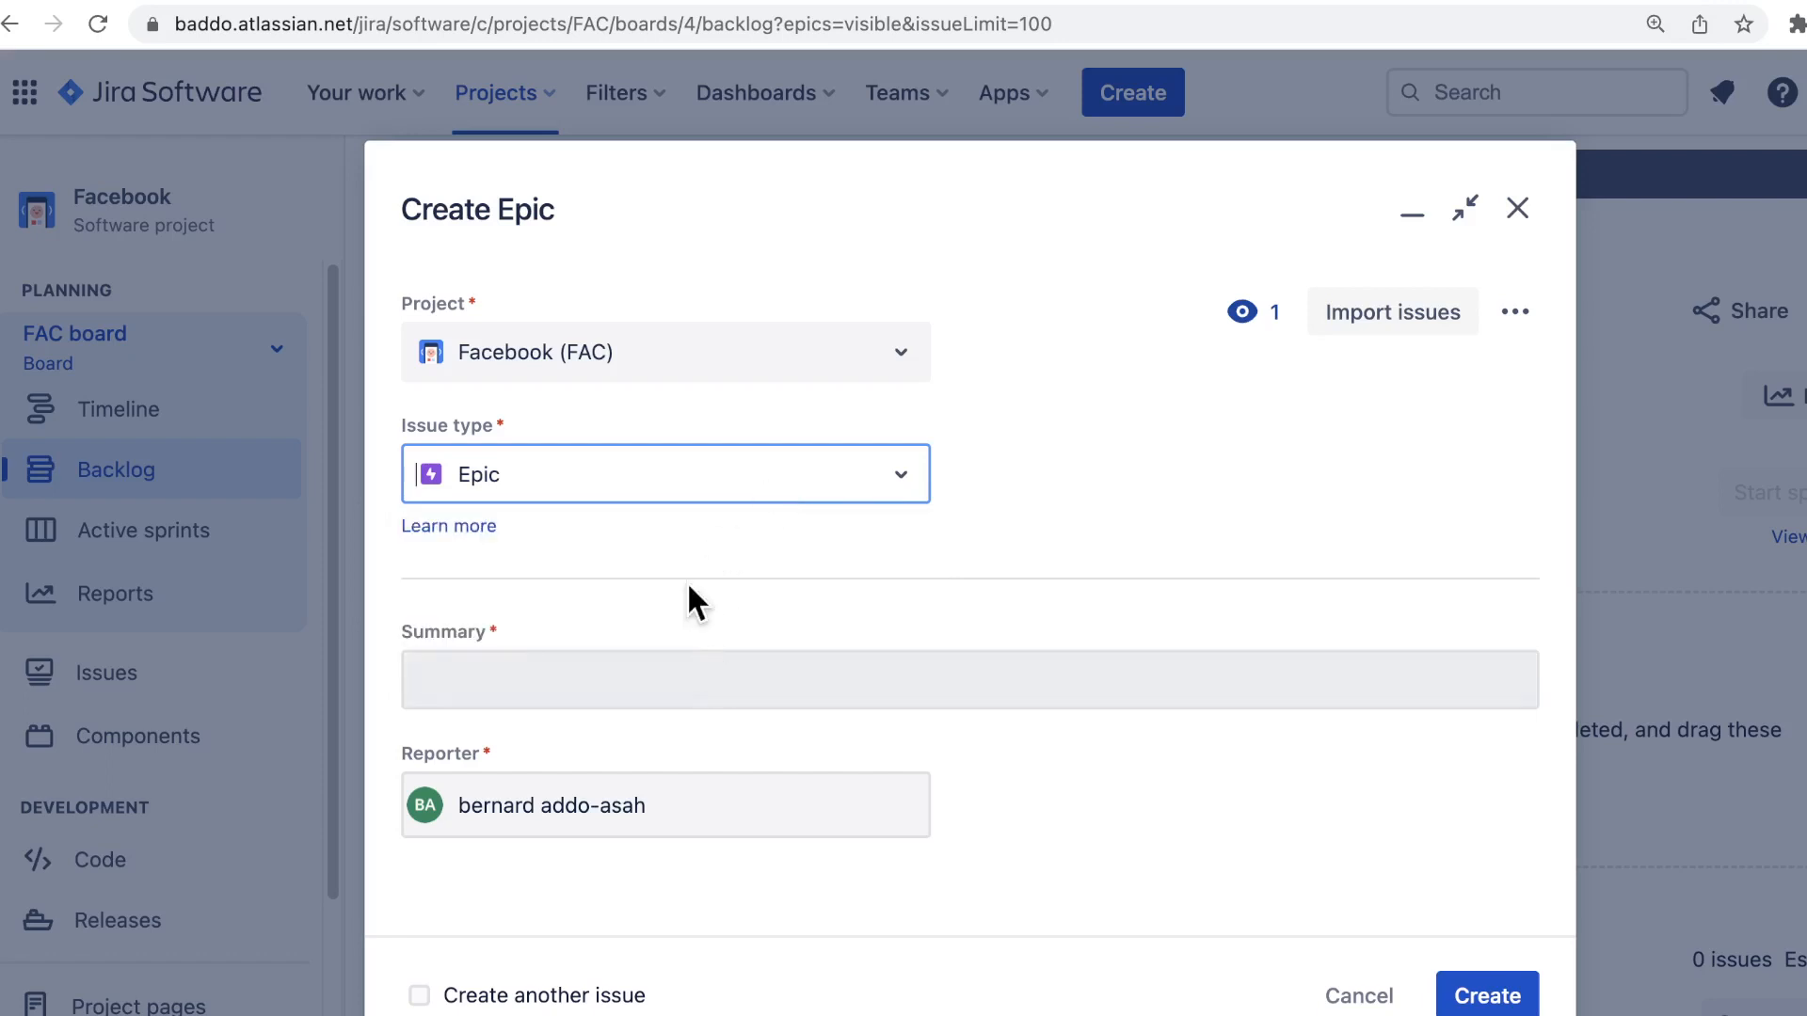
{"action": "left_click", "coordinate": [712, 686]}
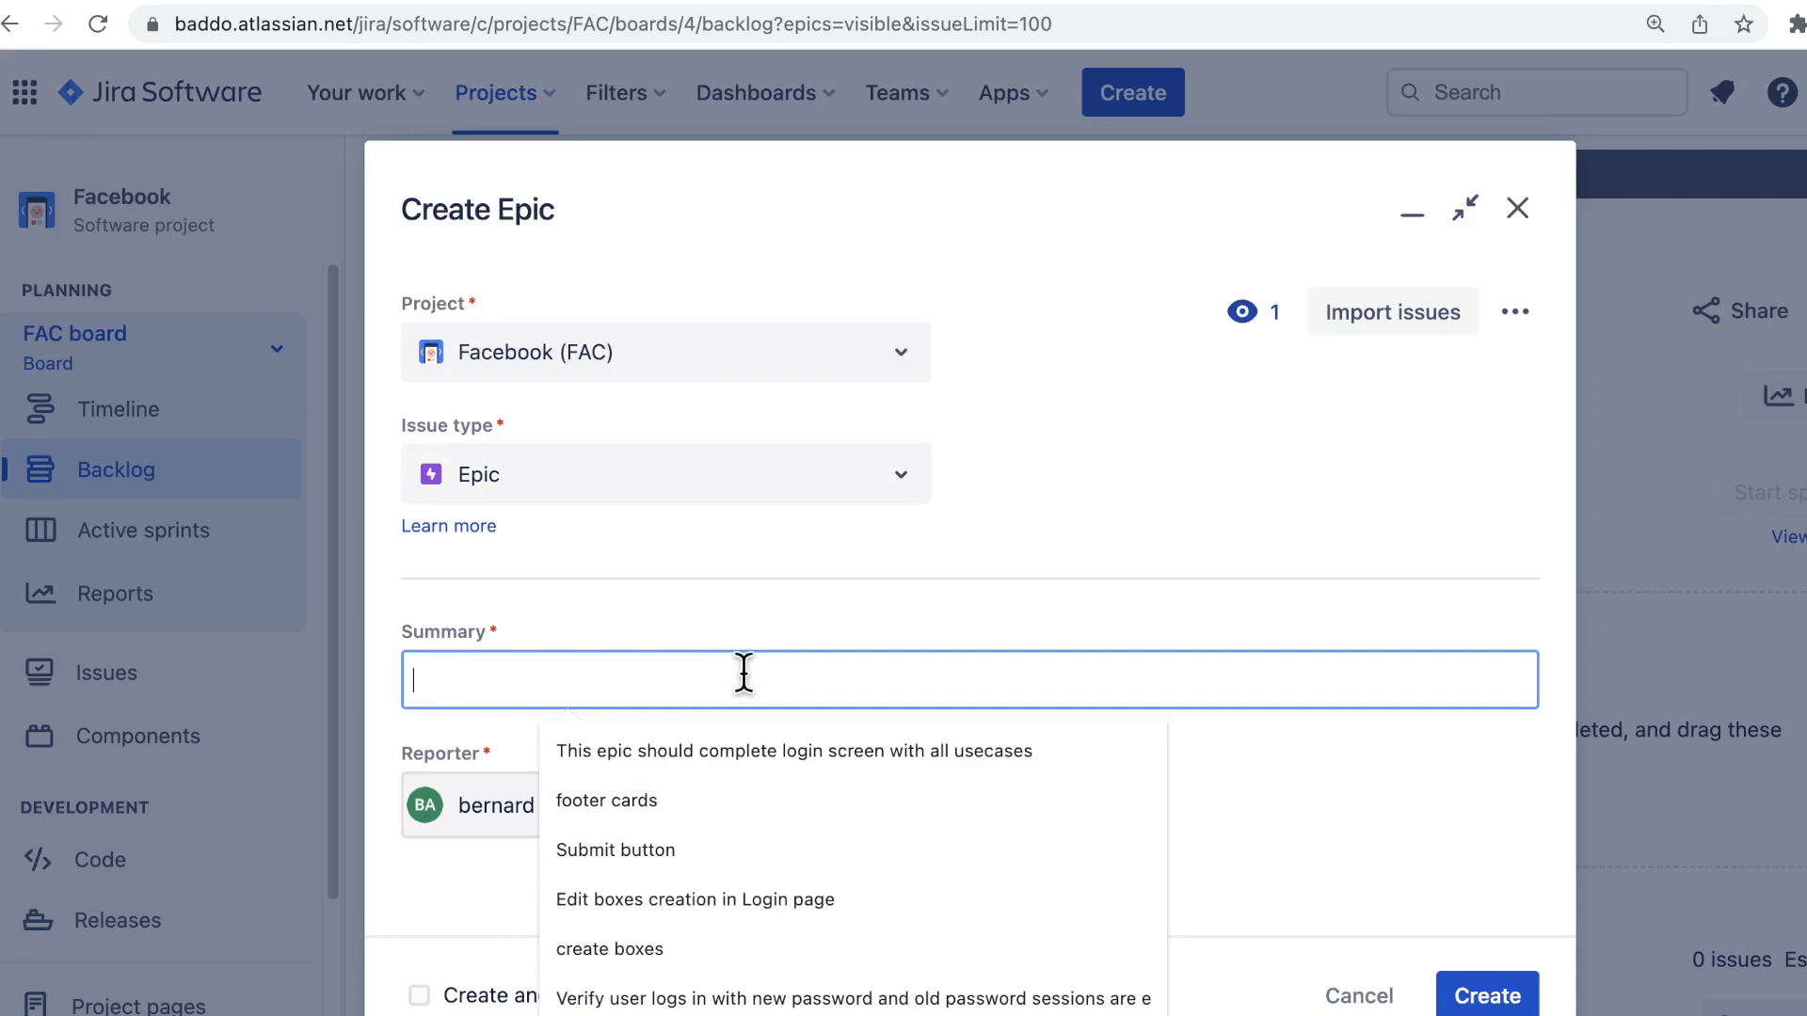
{"action": "type", "text": "Messenger"}
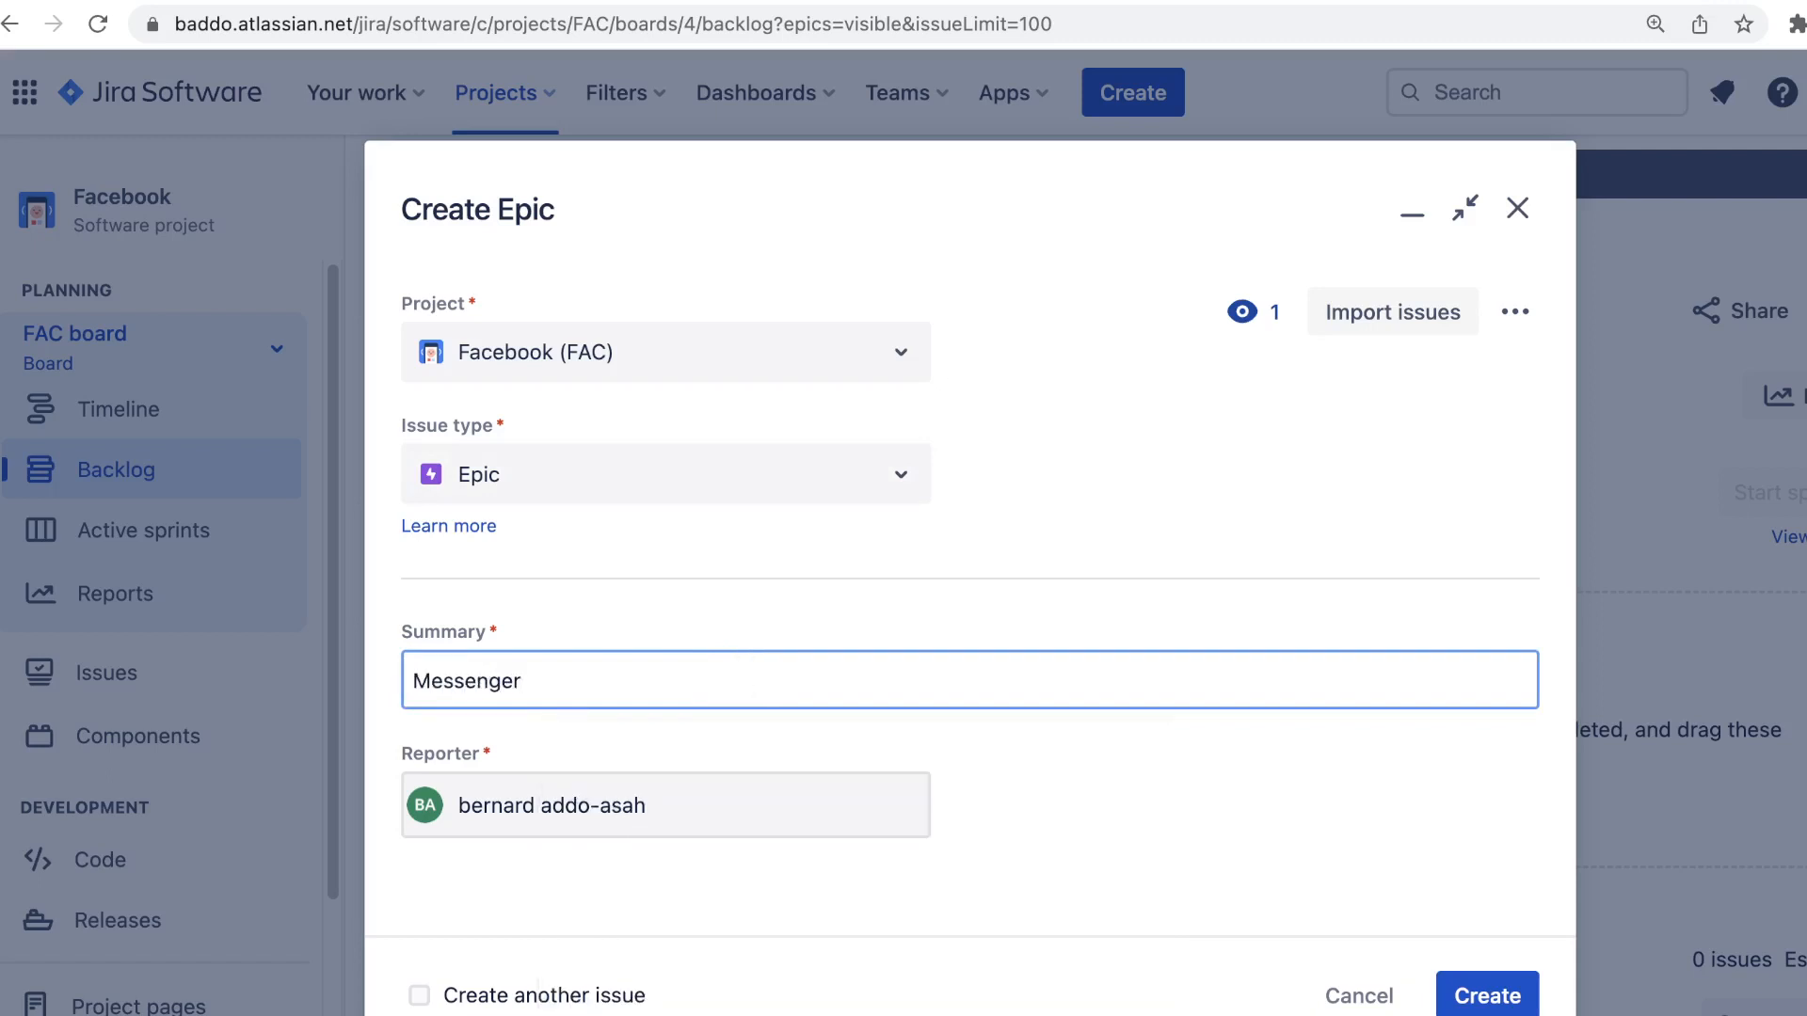
{"action": "left_click", "coordinate": [1479, 998]}
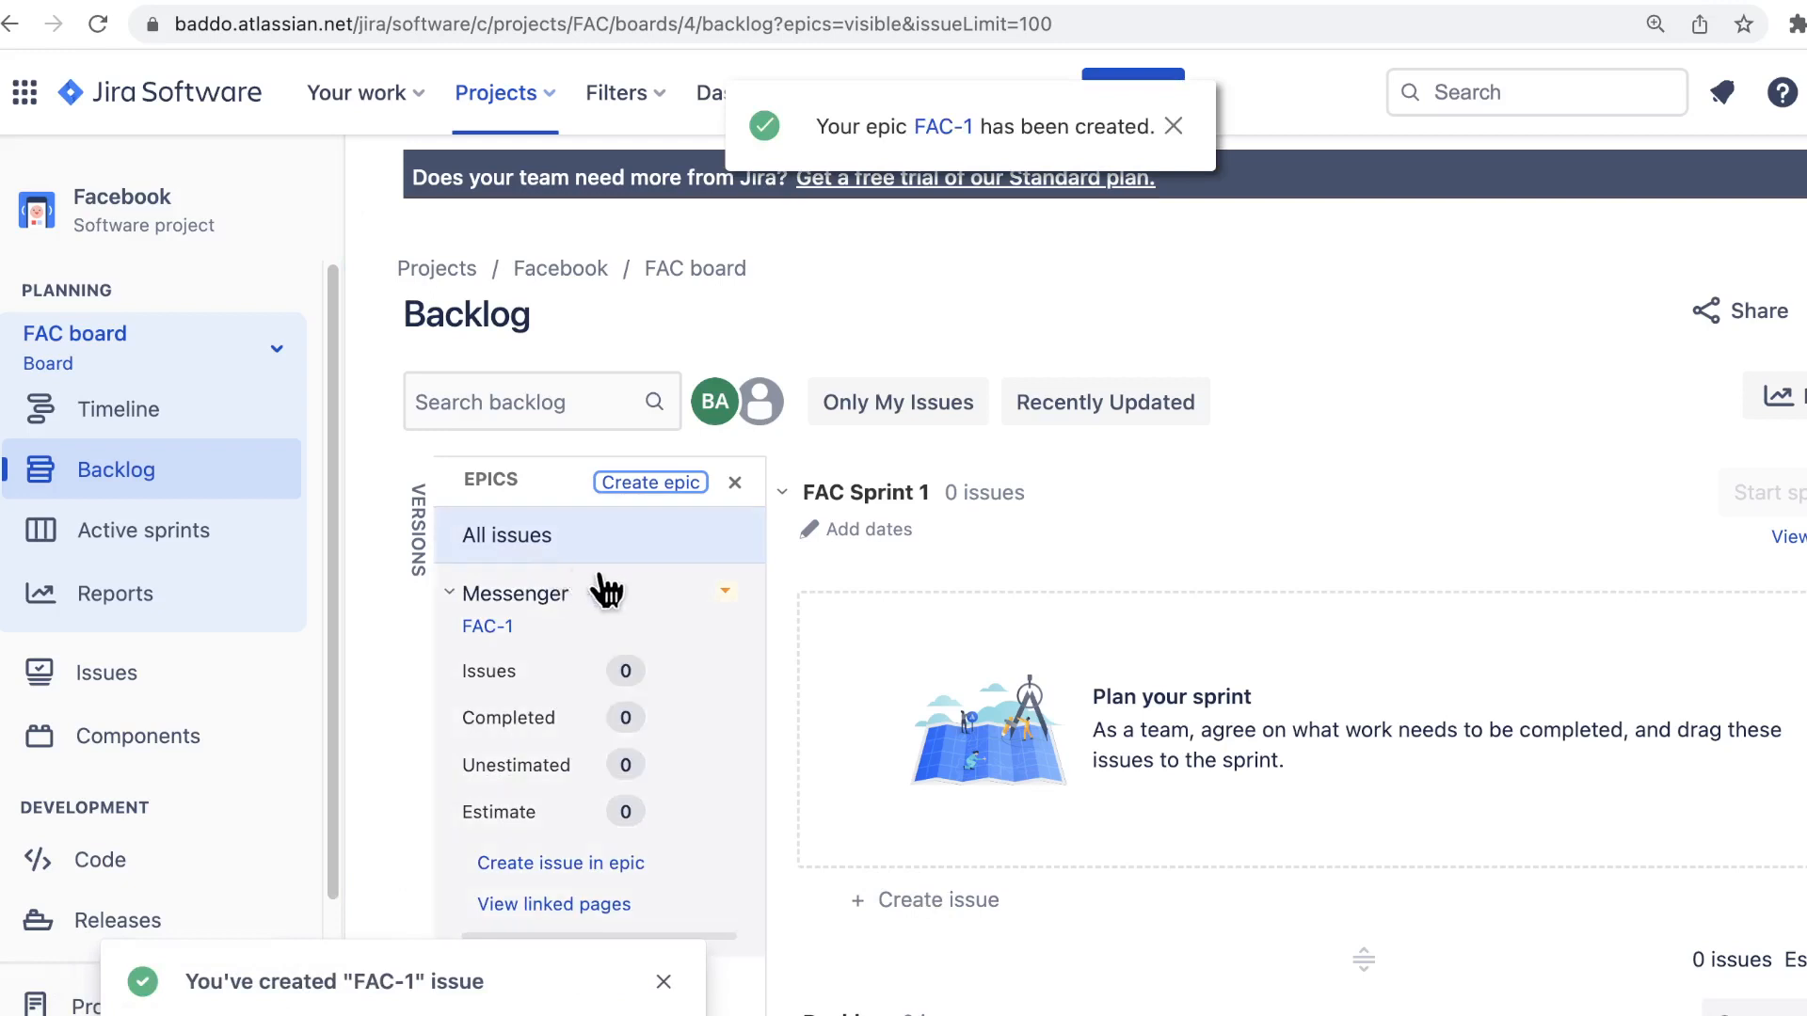
{"action": "left_click", "coordinate": [449, 598]}
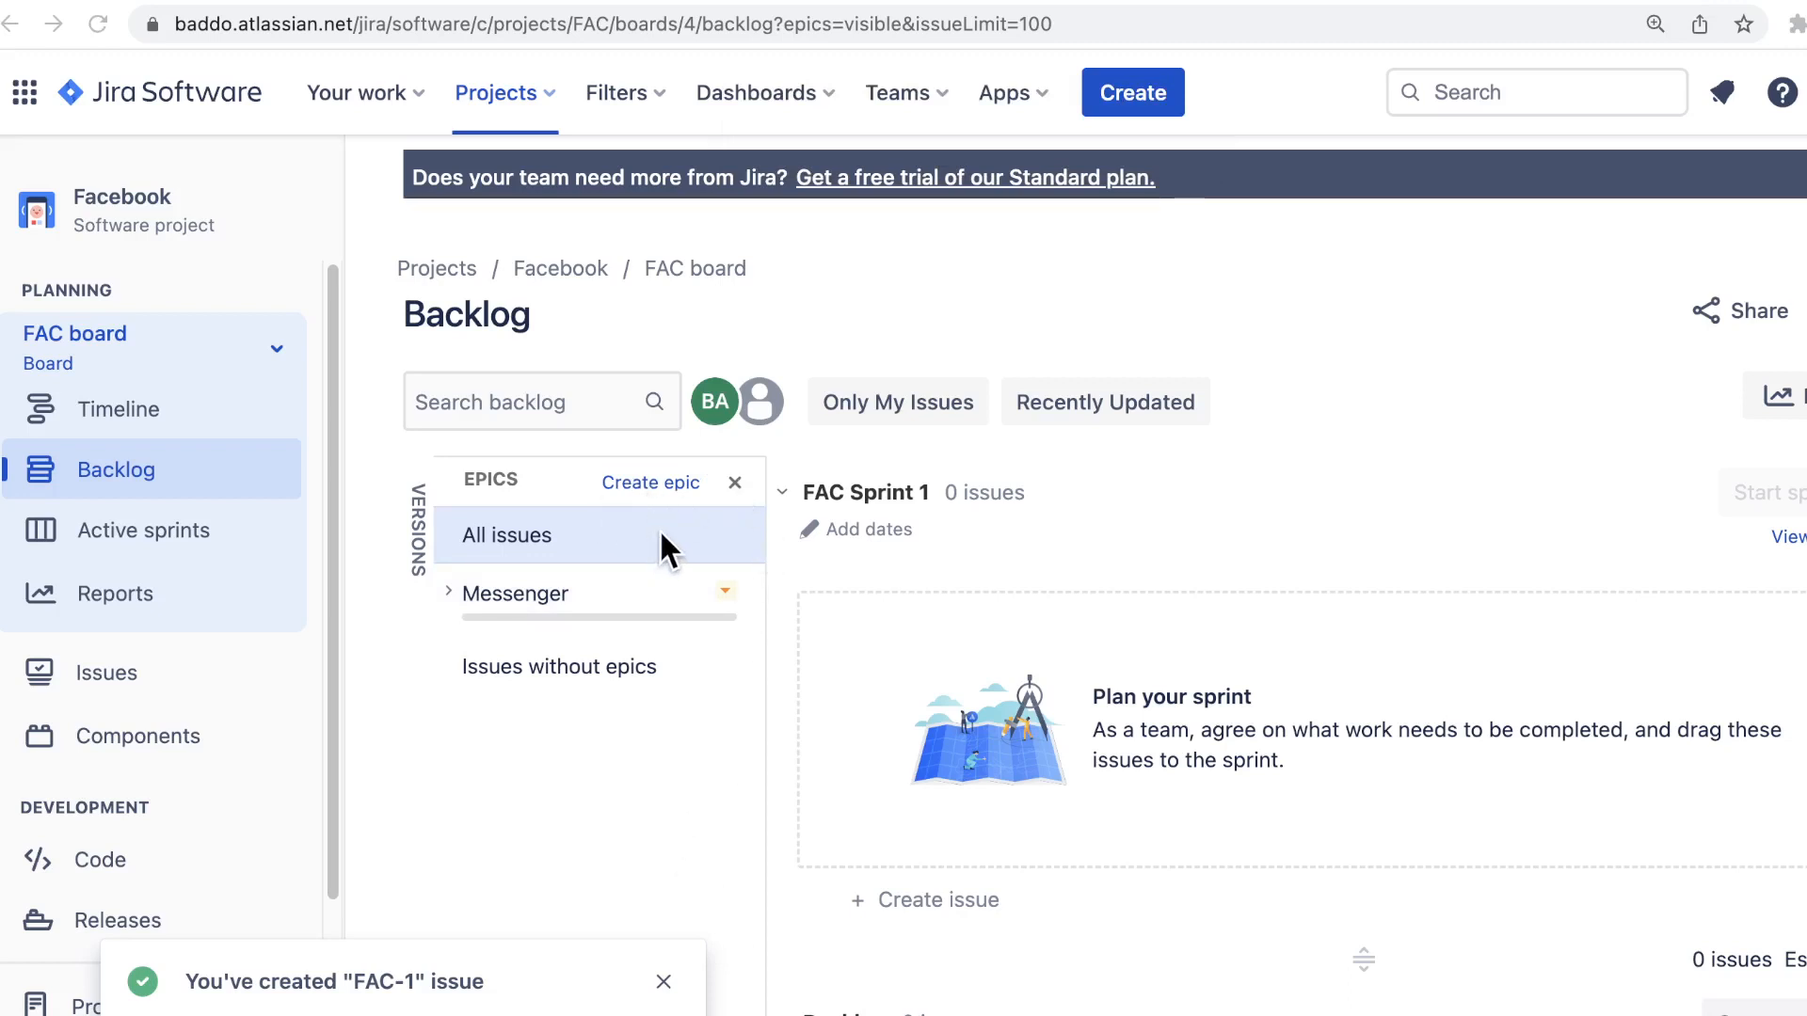
Create a second epic with the summary Groups and collapse its details in the epics list
{"action": "left_click", "coordinate": [660, 489]}
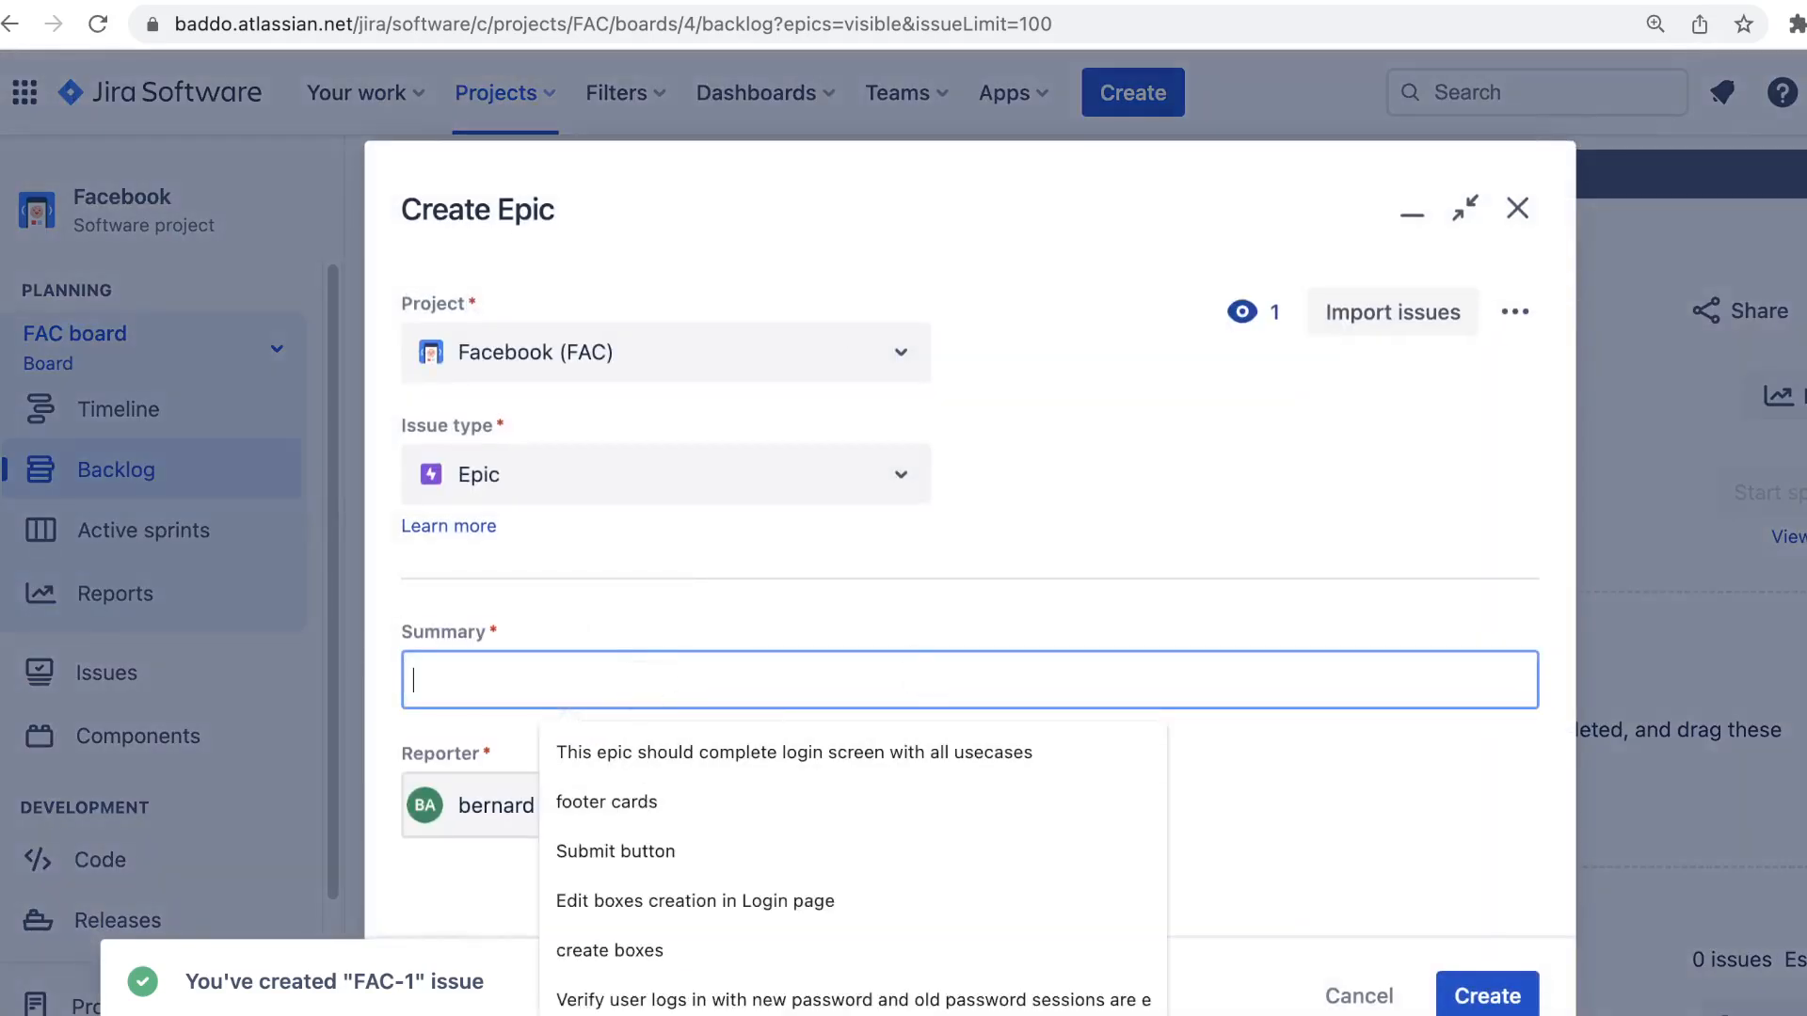
{"action": "key", "text": "super+Tab"}
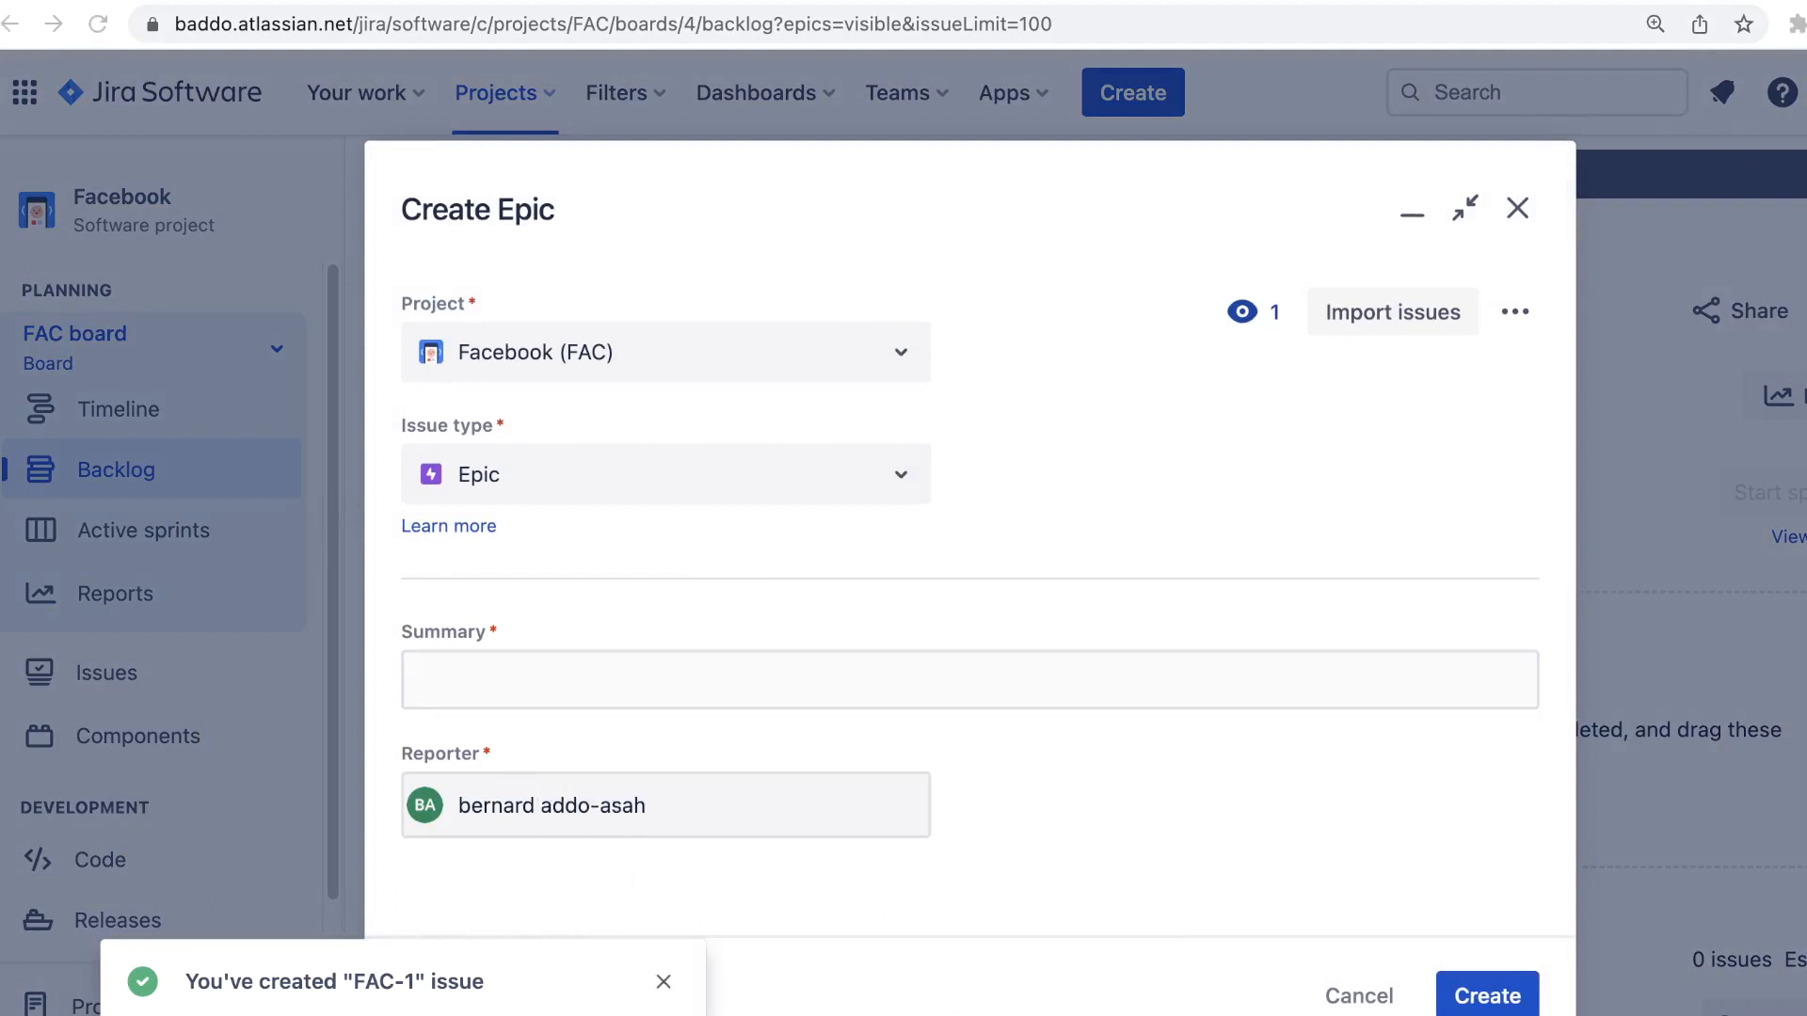
{"action": "left_click", "coordinate": [746, 684]}
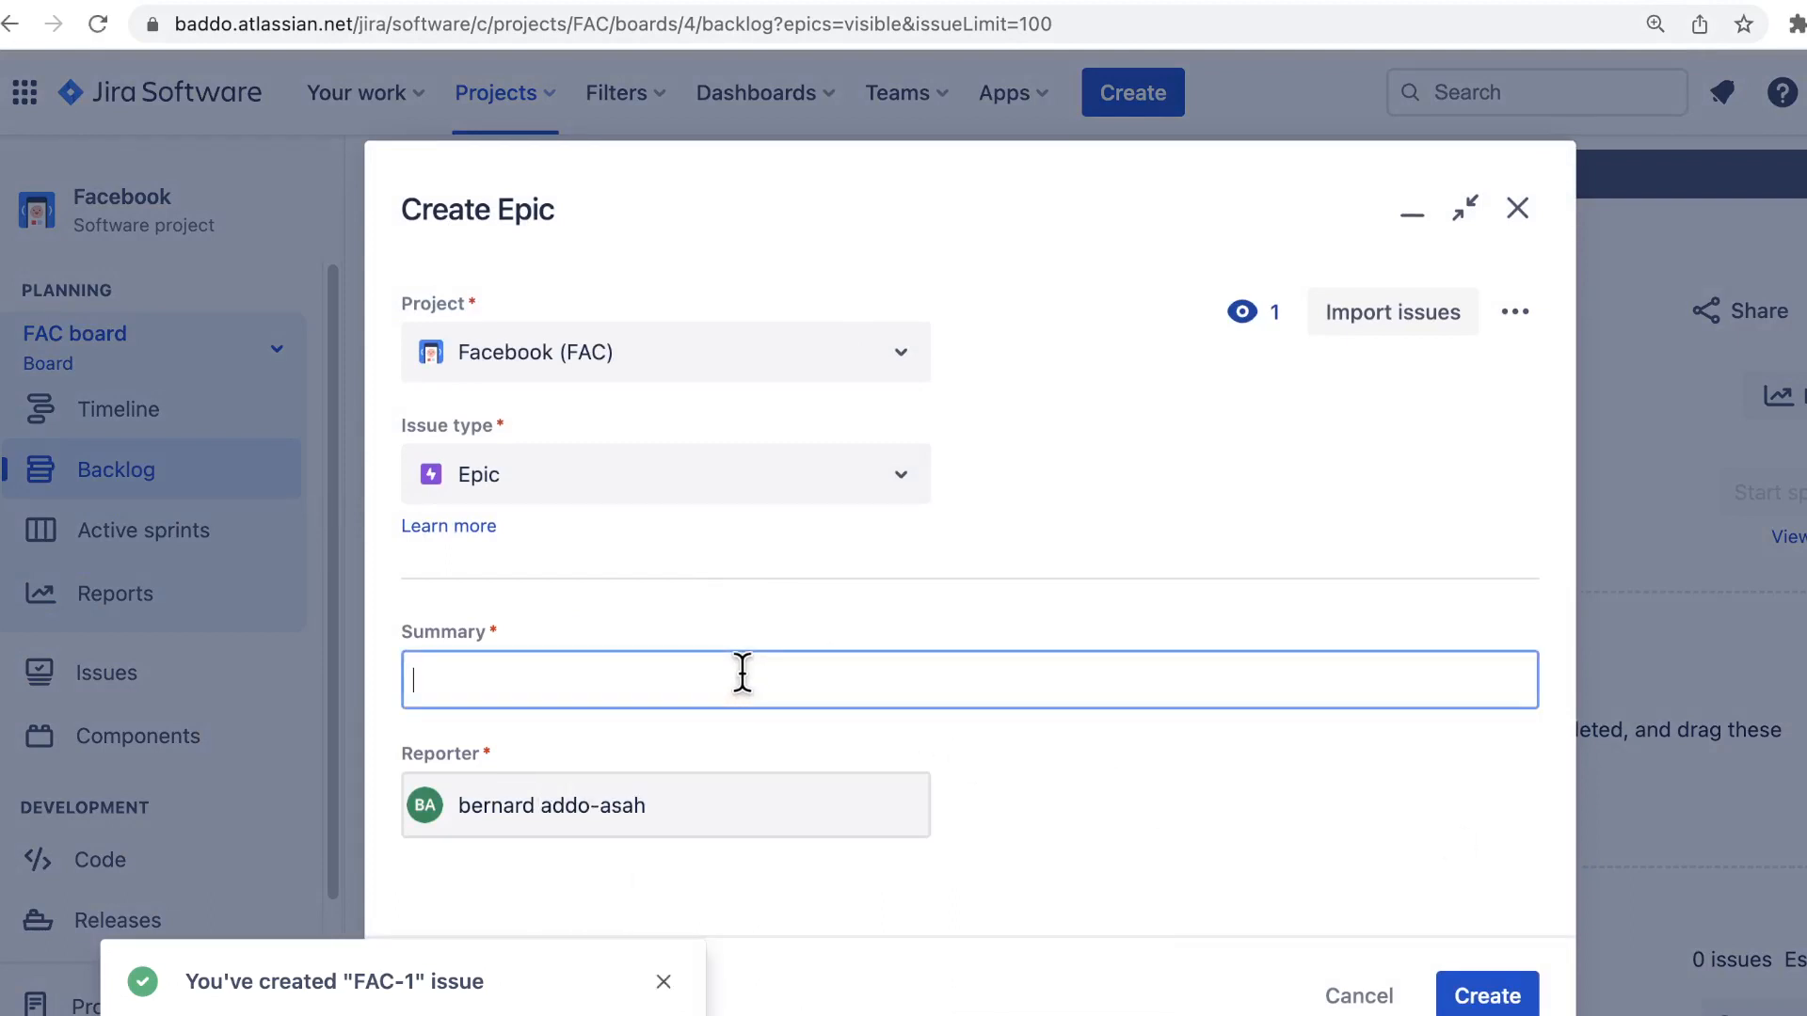
{"action": "type", "text": "Groups"}
{"action": "left_click", "coordinate": [1487, 996]}
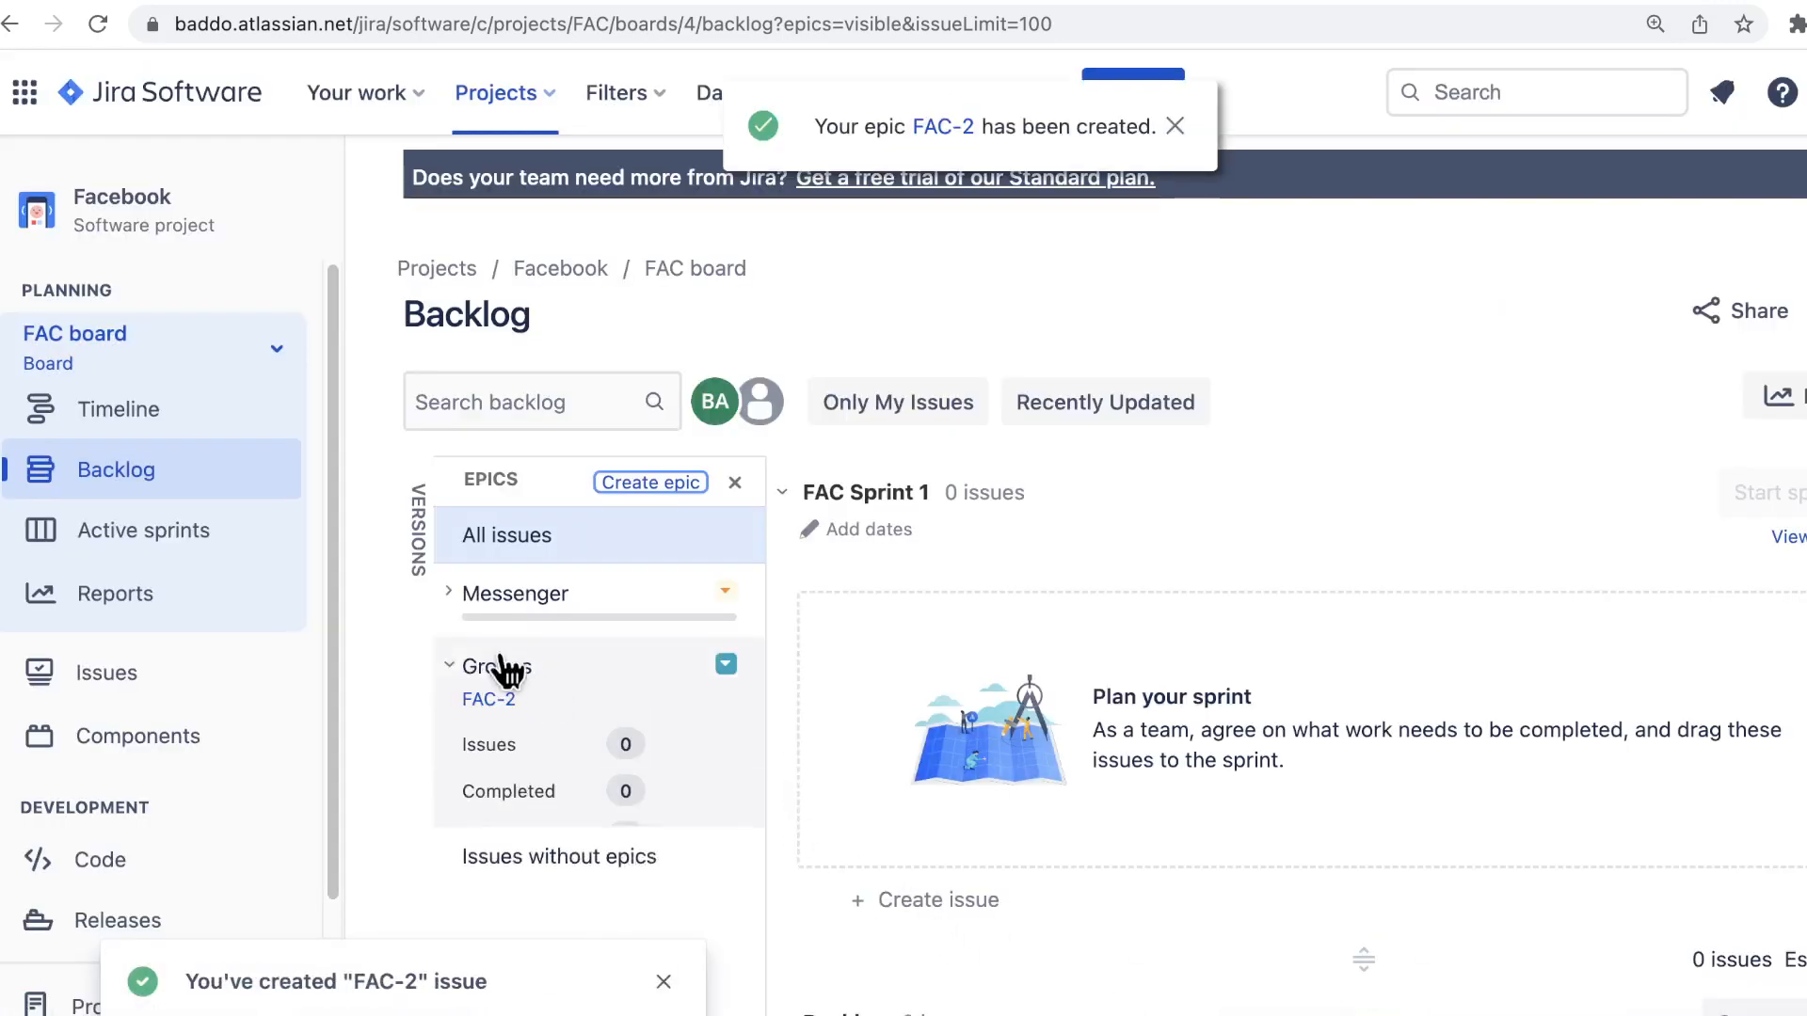
{"action": "left_click", "coordinate": [451, 664]}
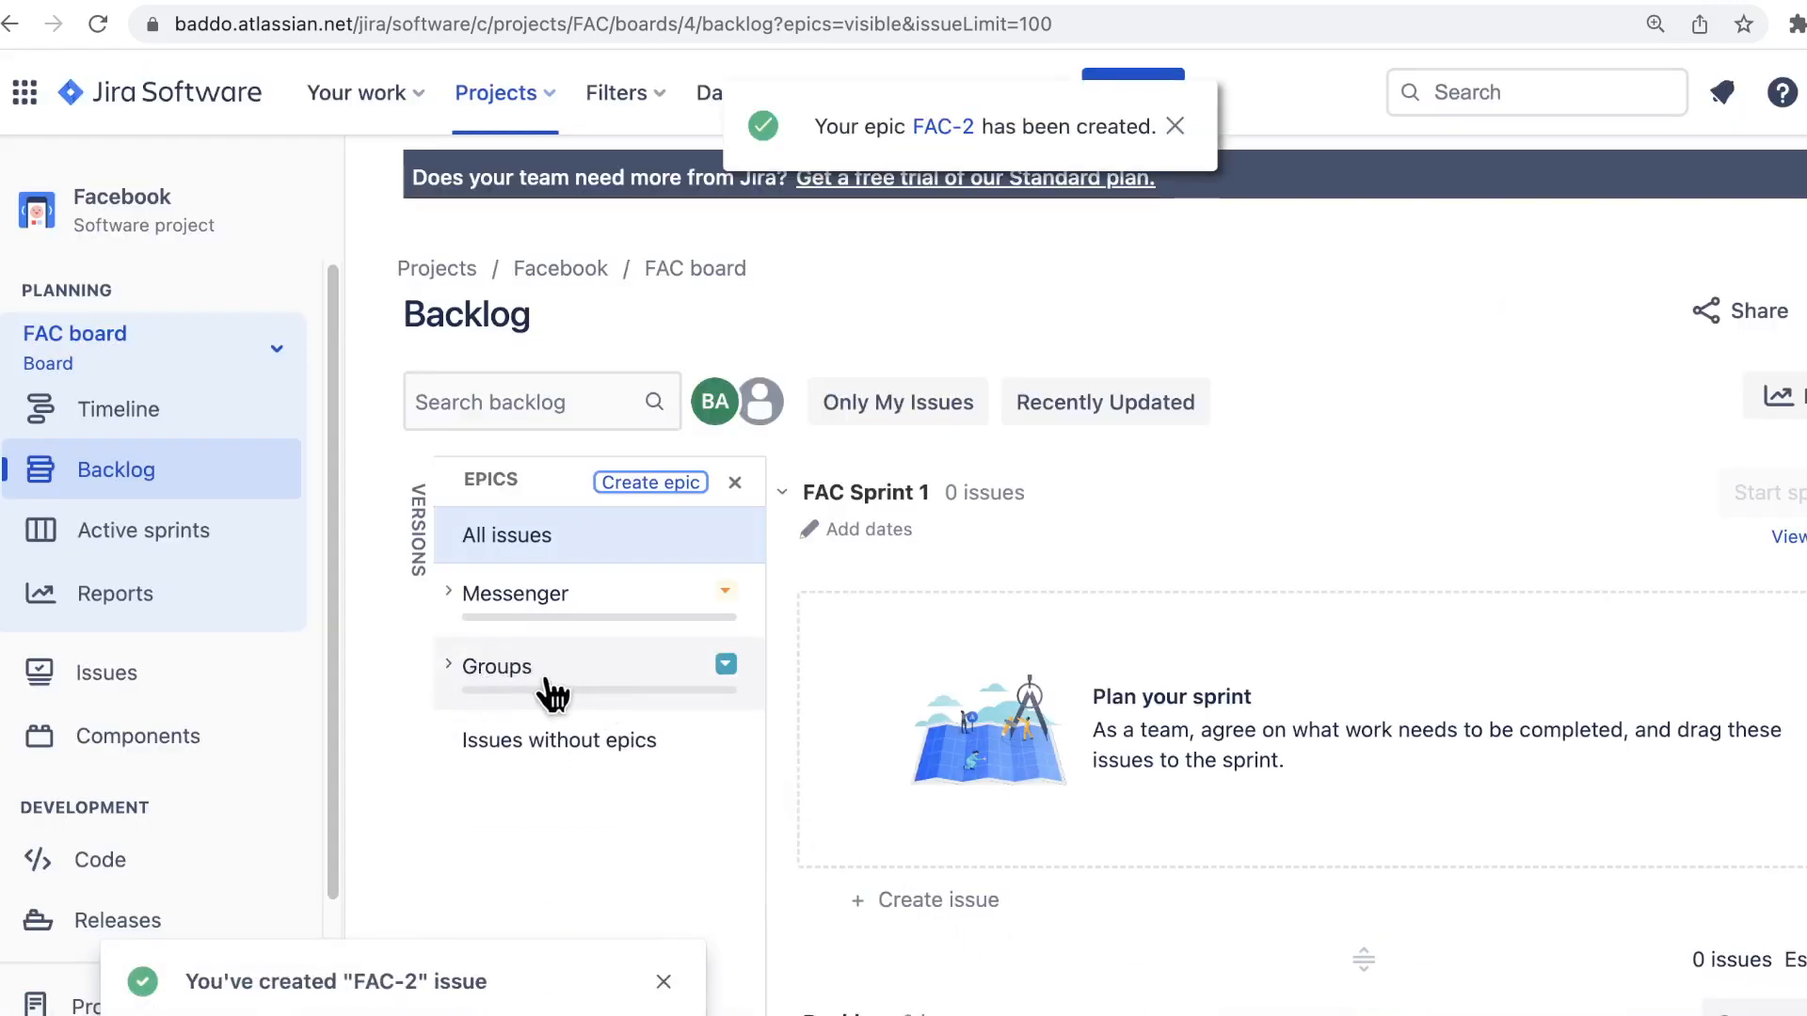
Create another epic in the Facebook project with the summary Marketplace
{"action": "left_click", "coordinate": [665, 492]}
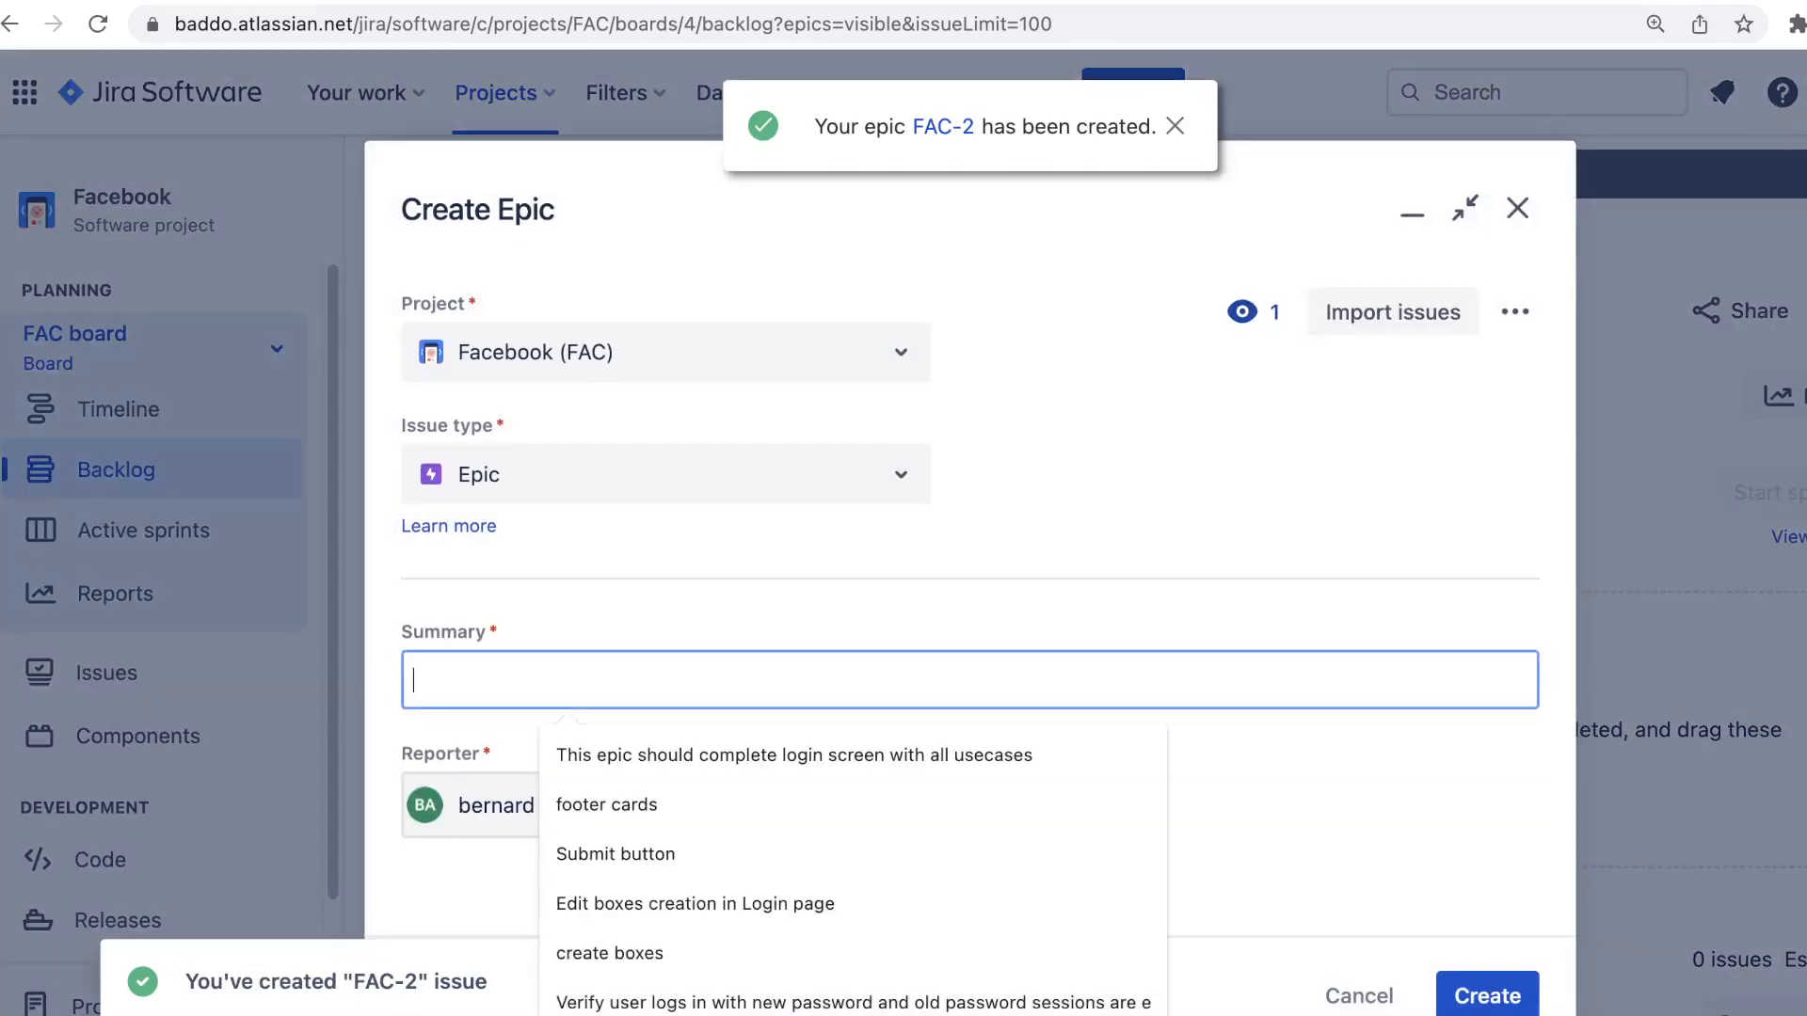
{"action": "key", "text": "super+Tab"}
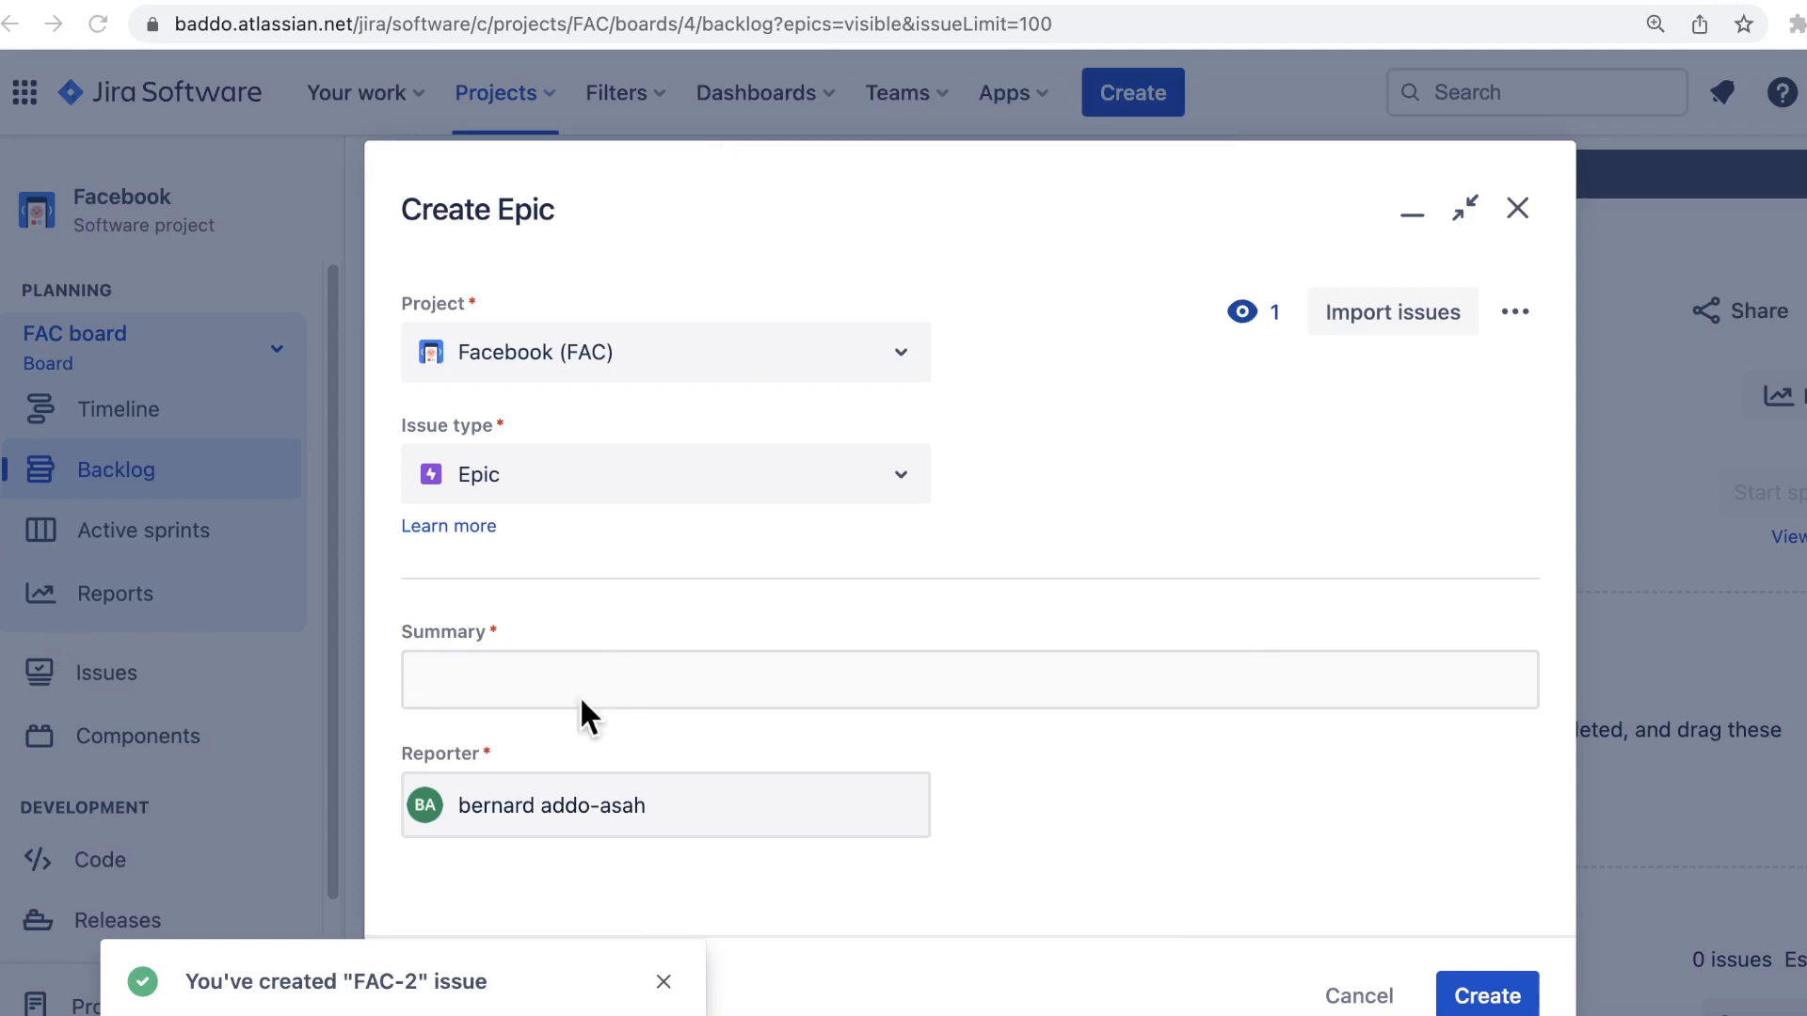
{"action": "left_click", "coordinate": [618, 681]}
{"action": "type", "text": "Marketplace"}
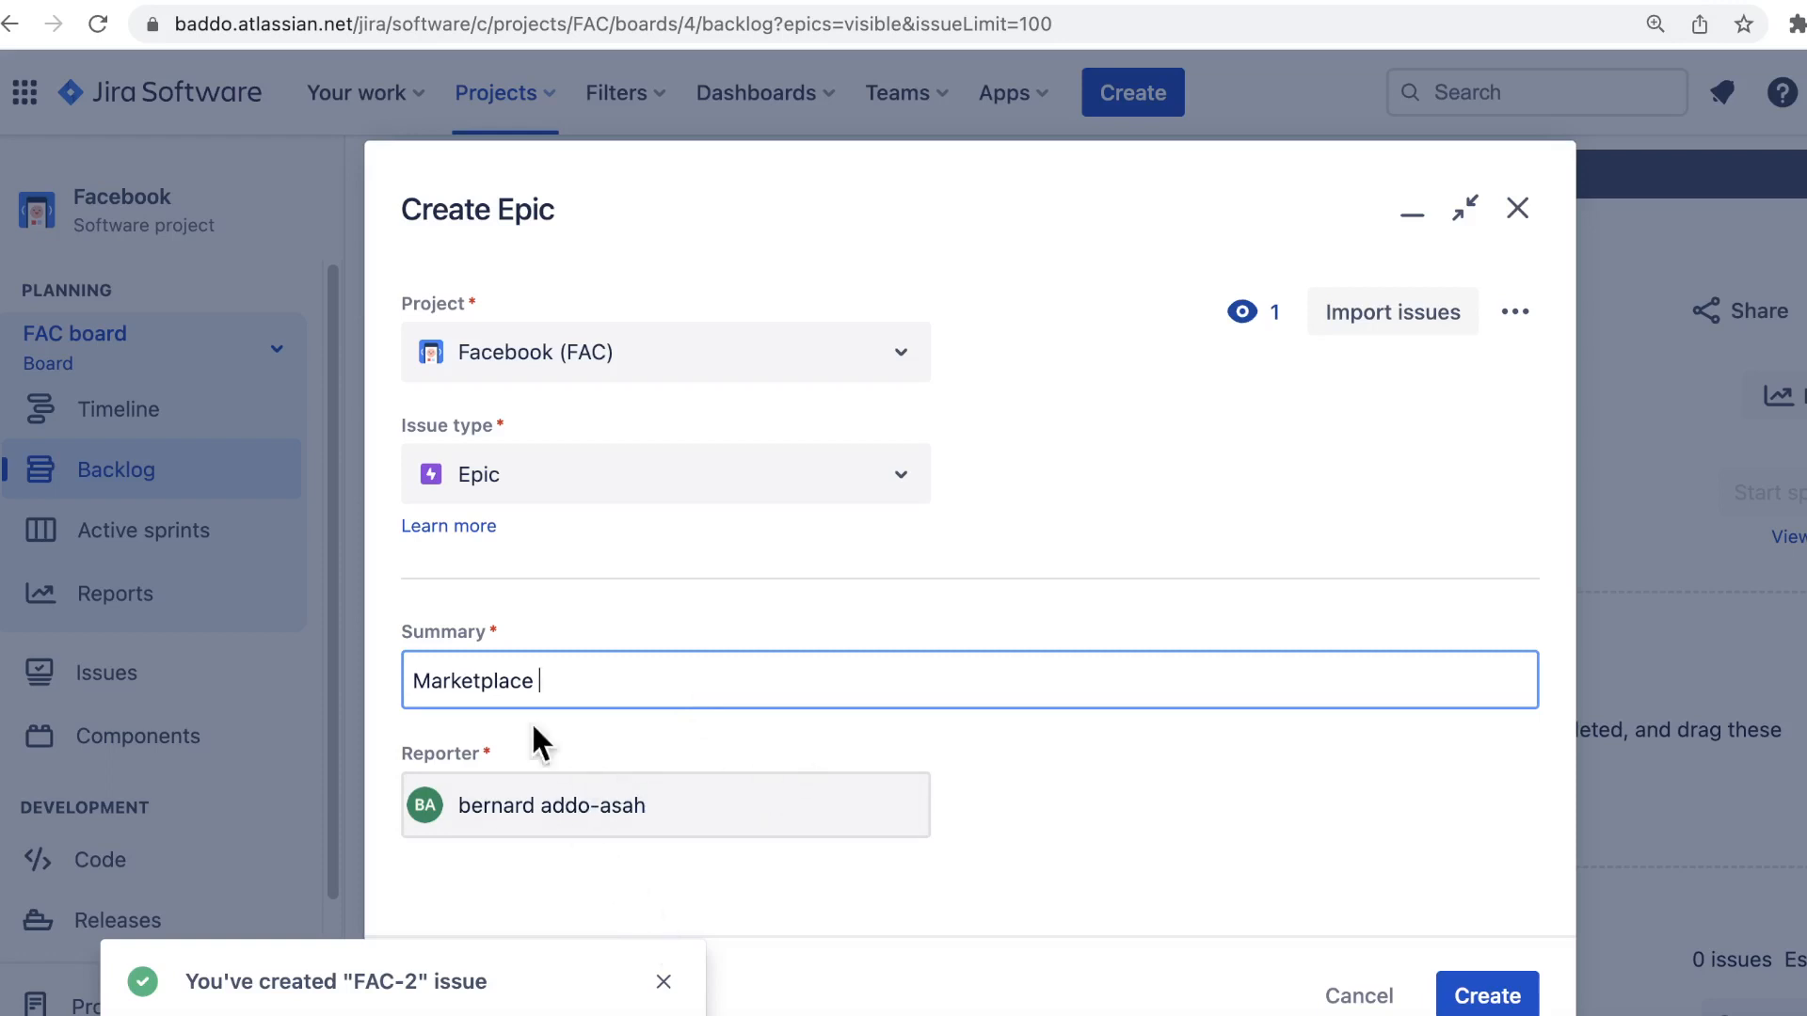
{"action": "left_click", "coordinate": [1475, 999]}
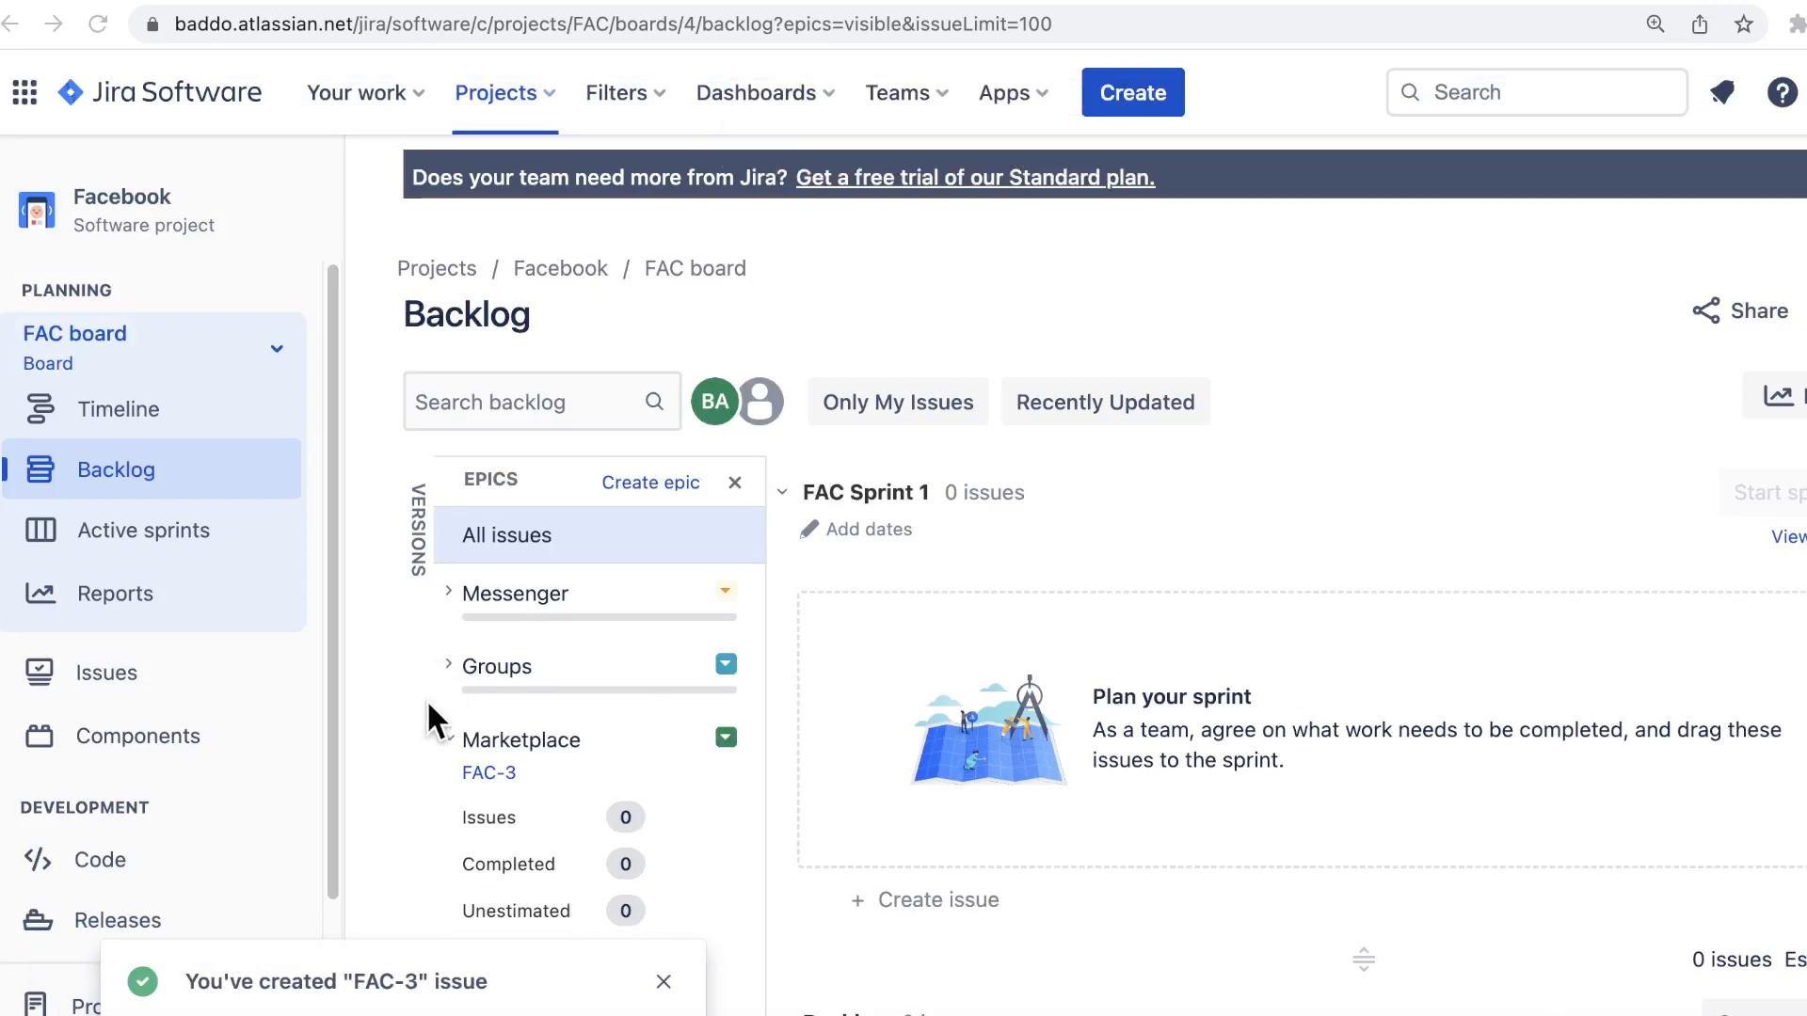
Create an epic with the summary Privacy Settings, and collapse the details of the Marketplace and Privacy Settings epics
{"action": "left_click", "coordinate": [638, 486]}
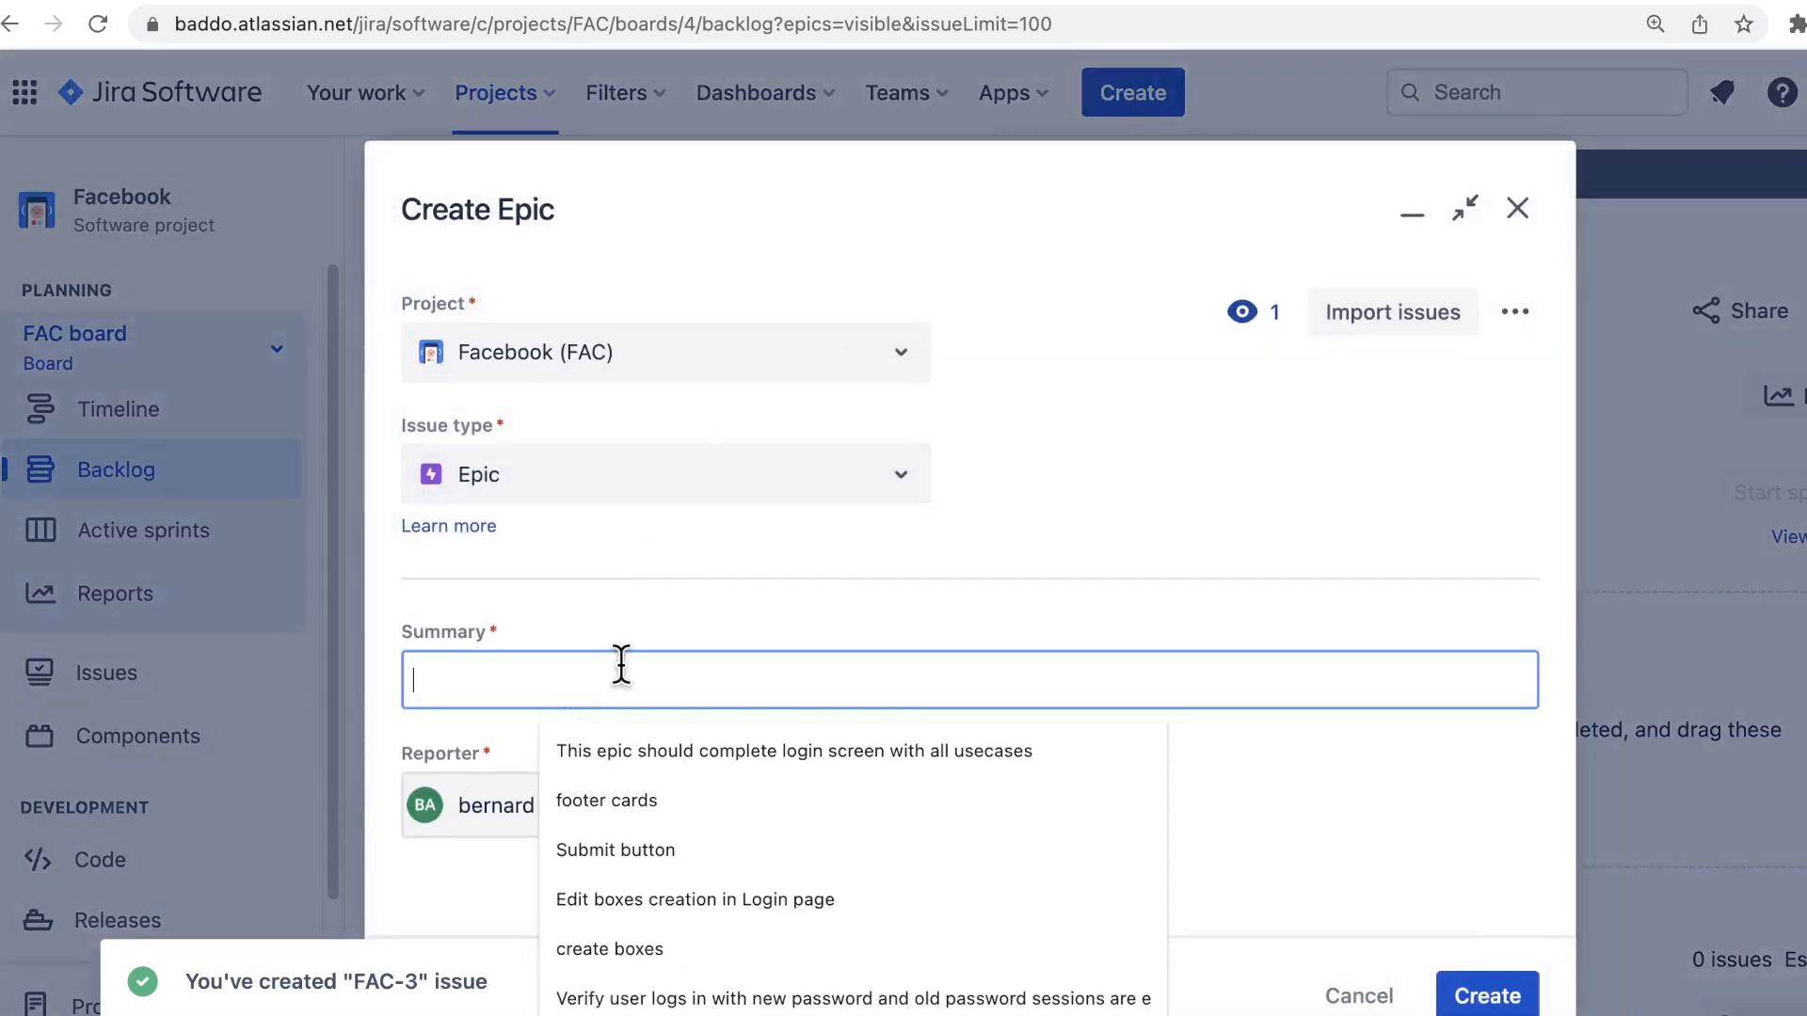
{"action": "type", "text": "Privacy Settings"}
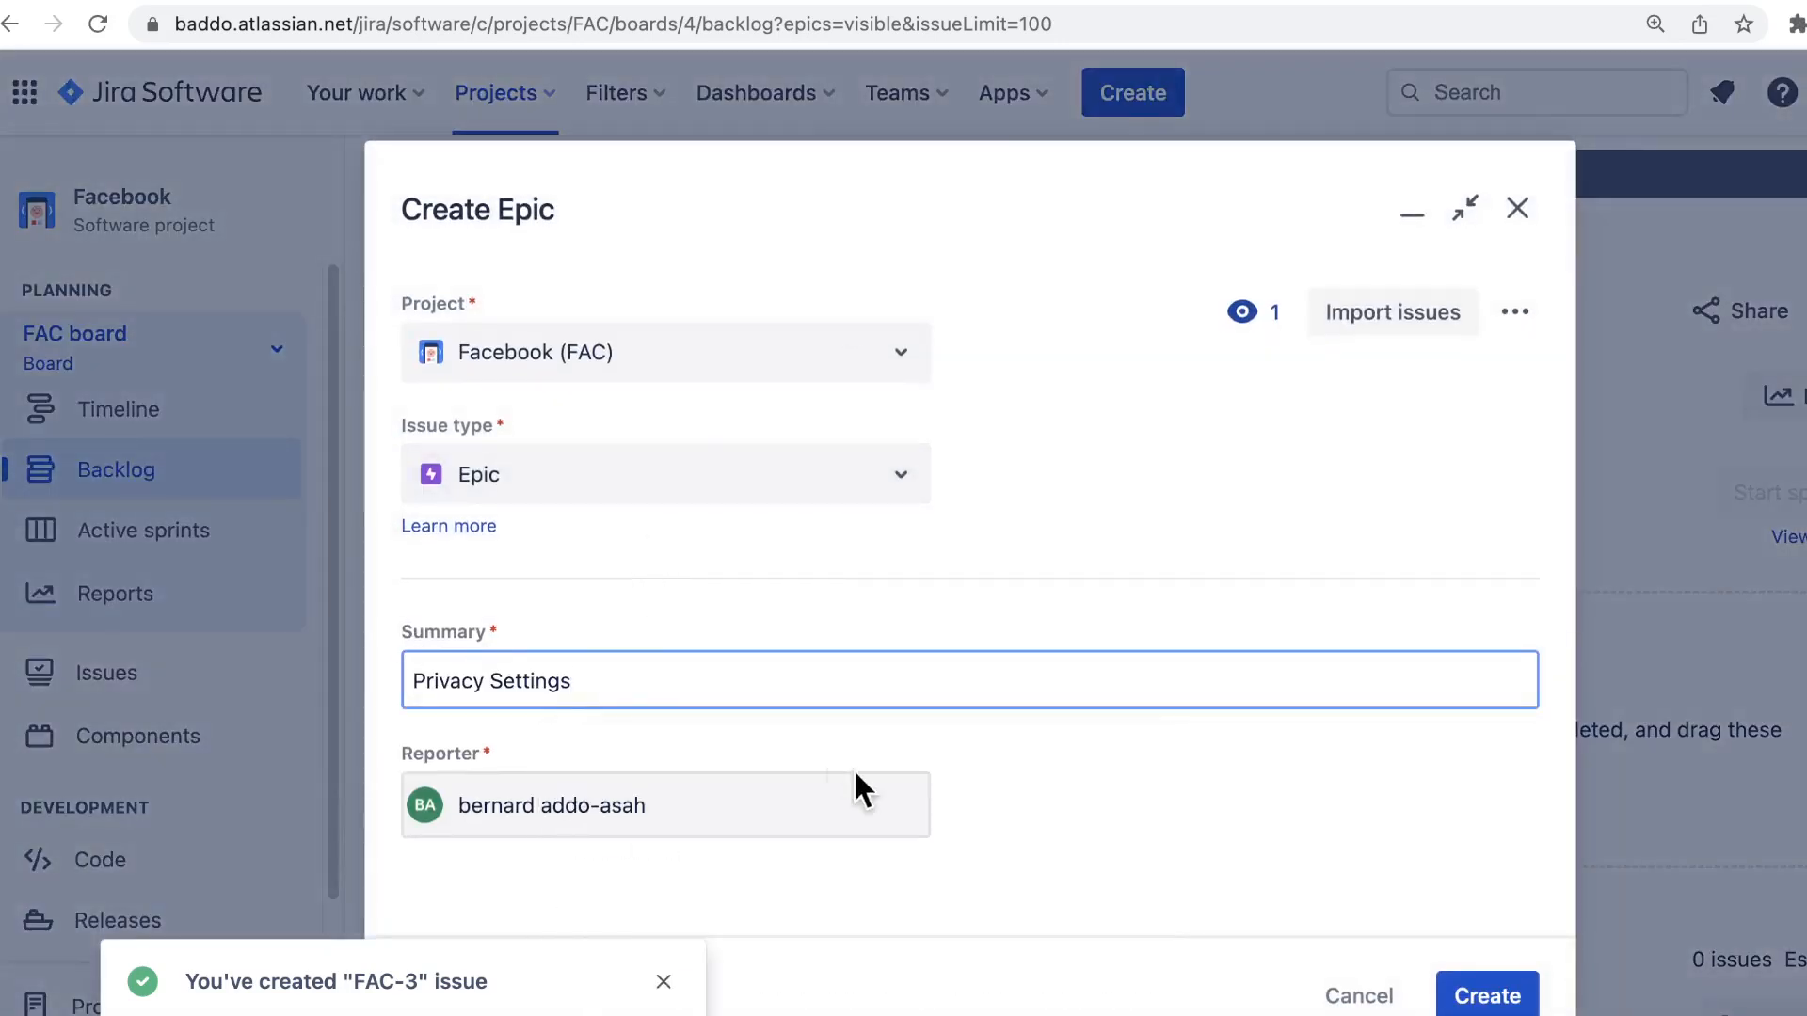
{"action": "left_click", "coordinate": [1505, 994]}
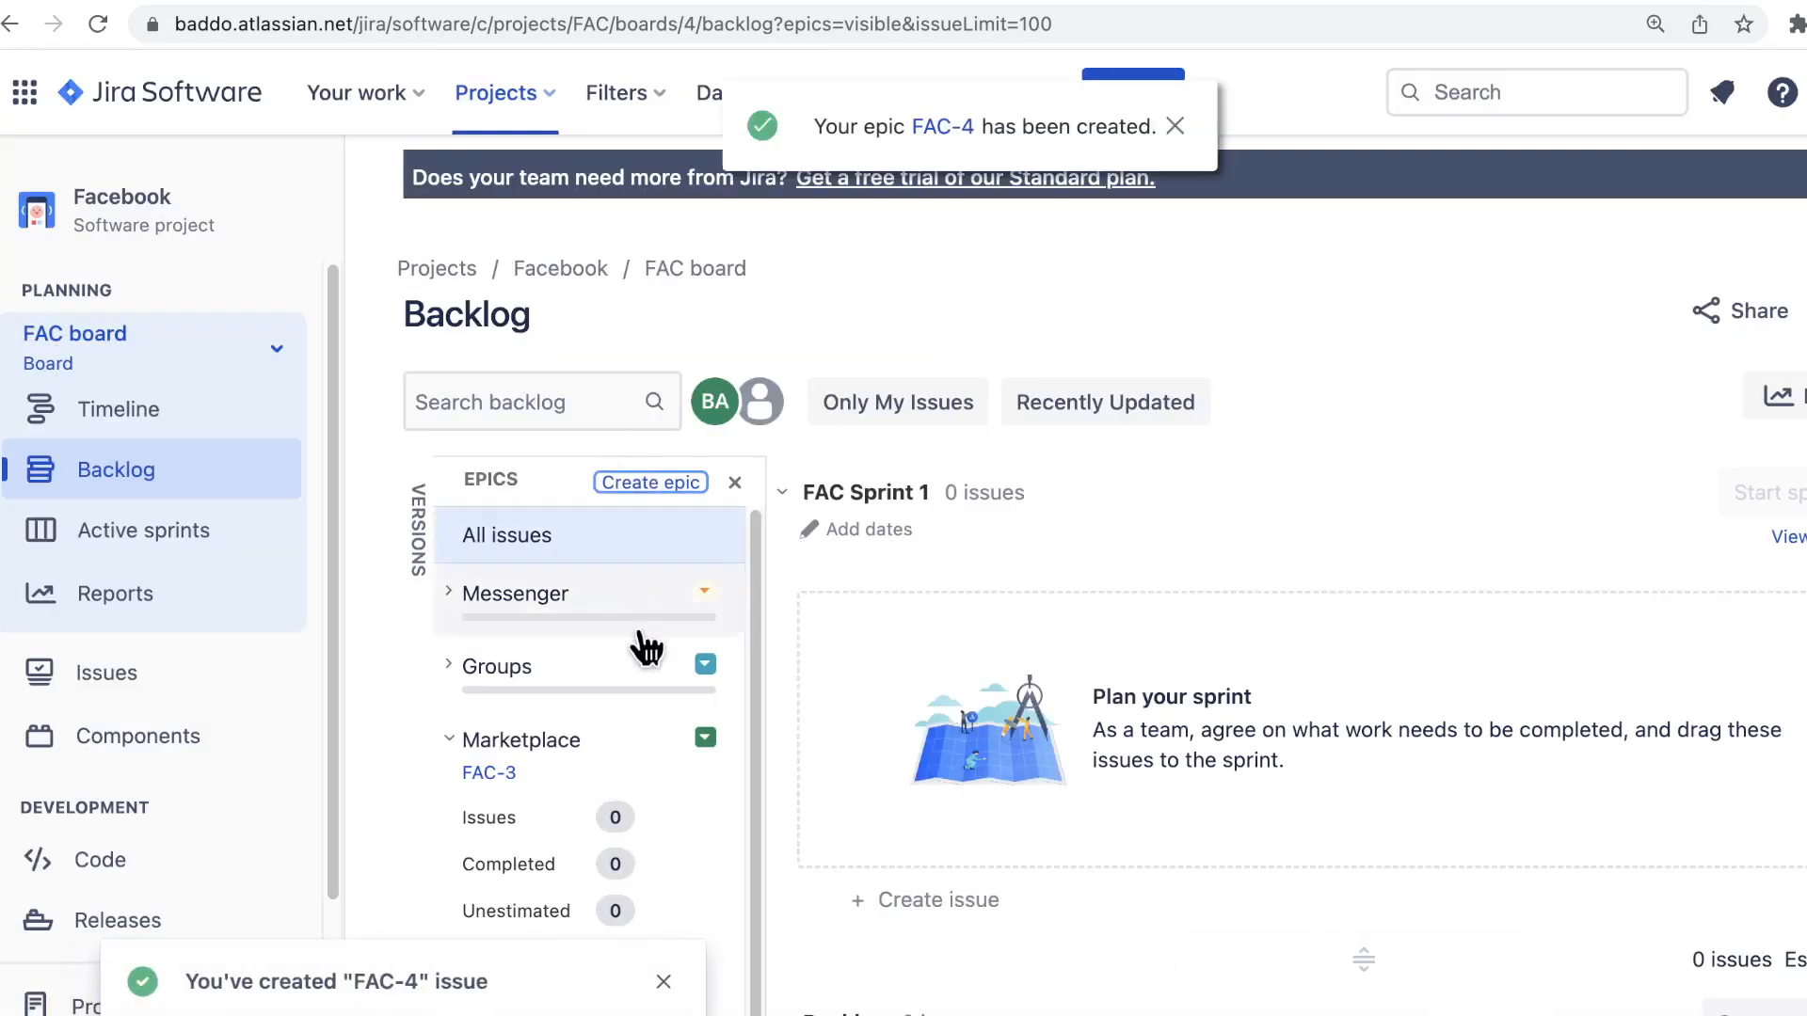
{"action": "left_click", "coordinate": [451, 680]}
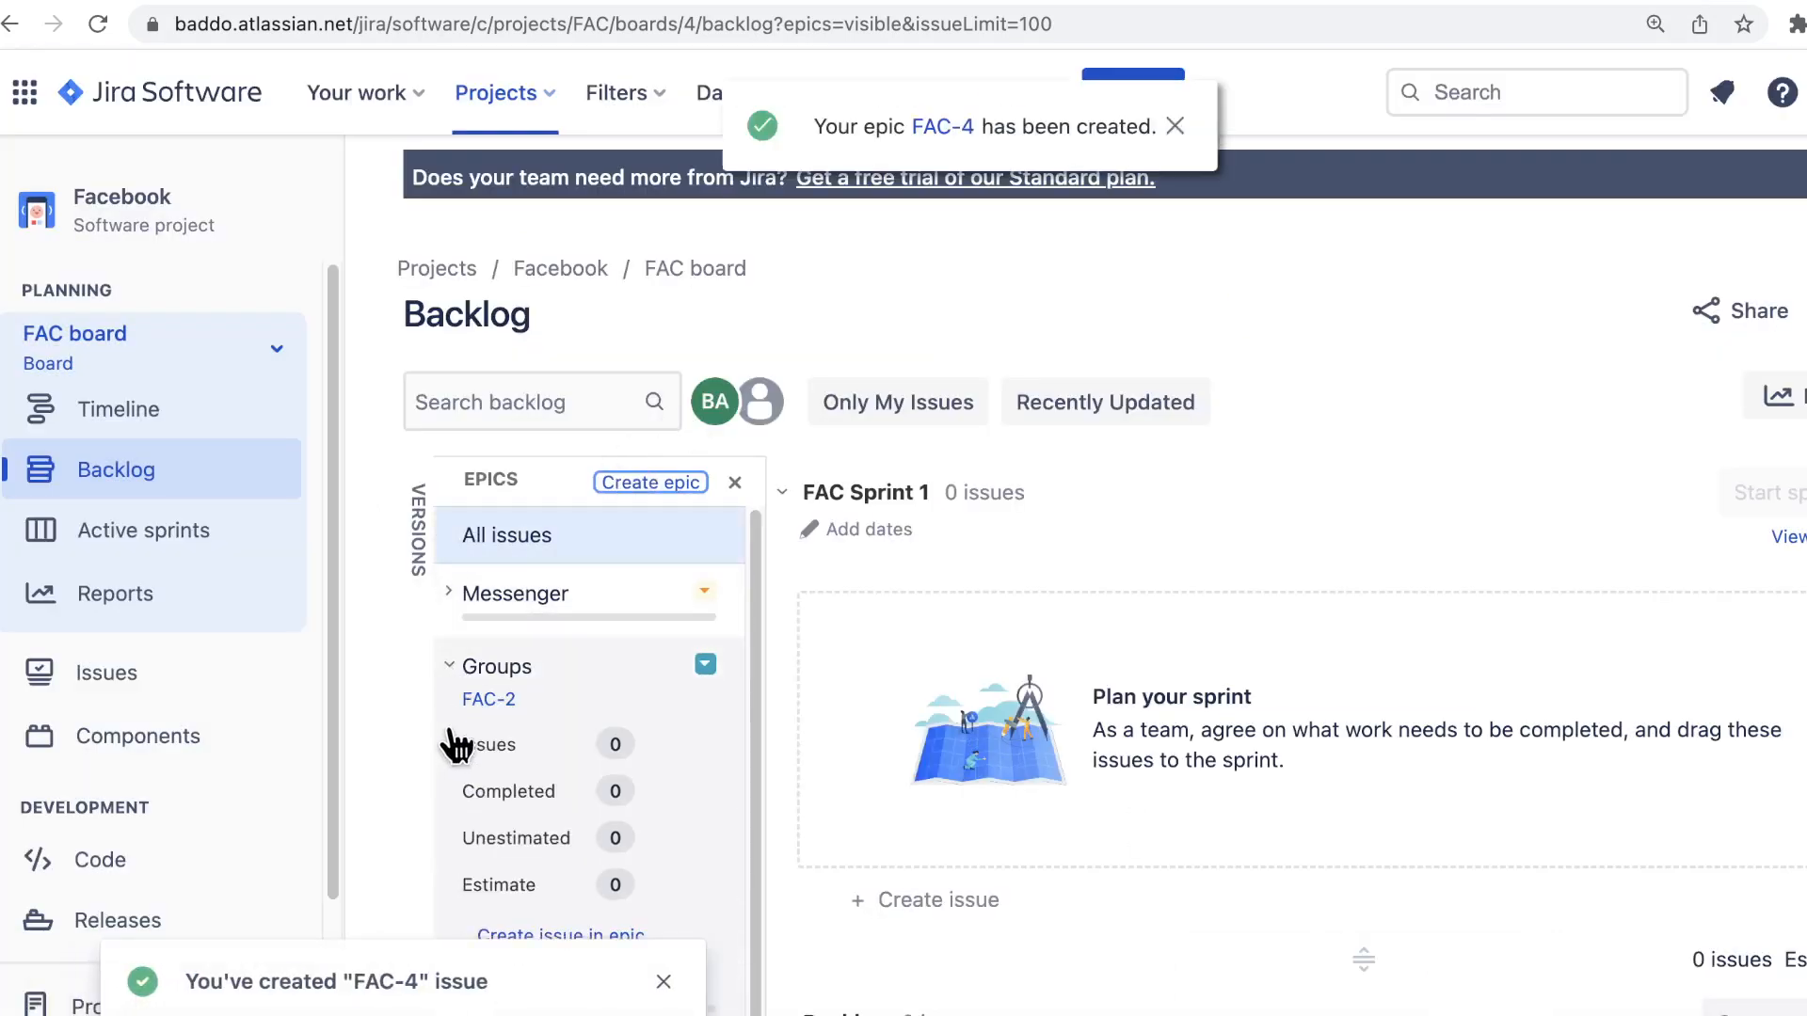
{"action": "left_click", "coordinate": [455, 677]}
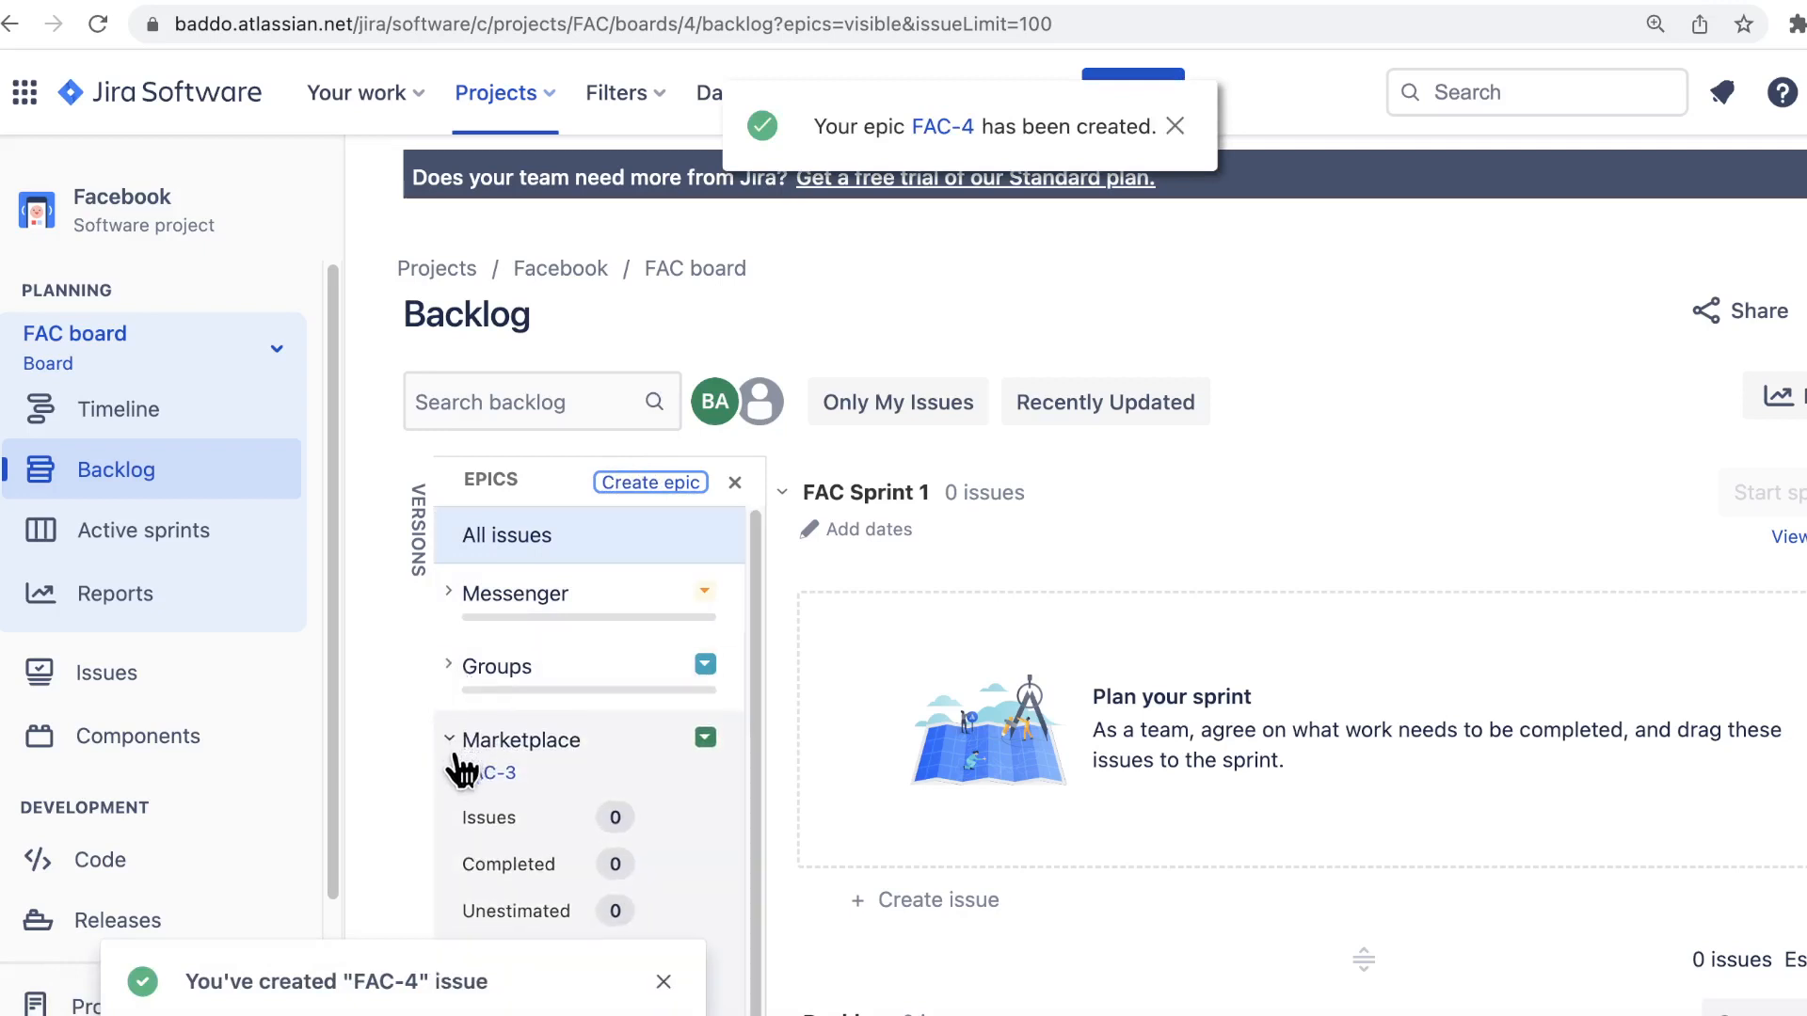
{"action": "left_click", "coordinate": [453, 745]}
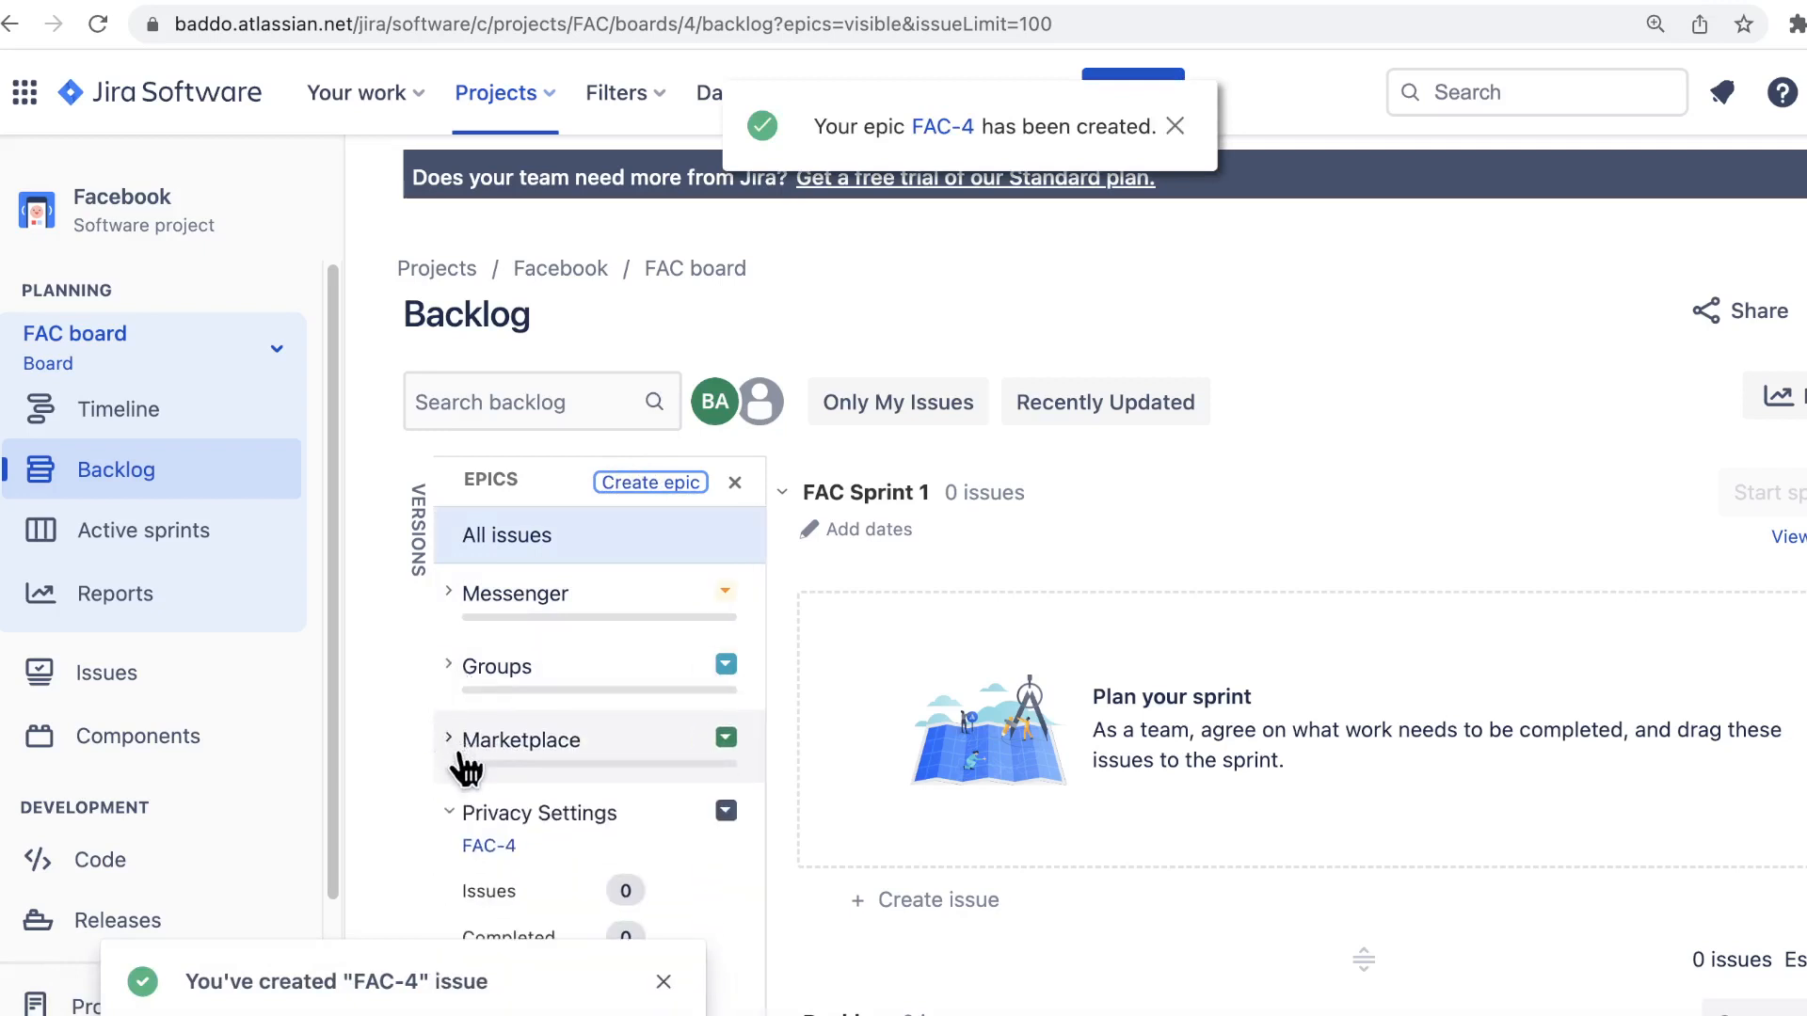
{"action": "left_click", "coordinate": [469, 819]}
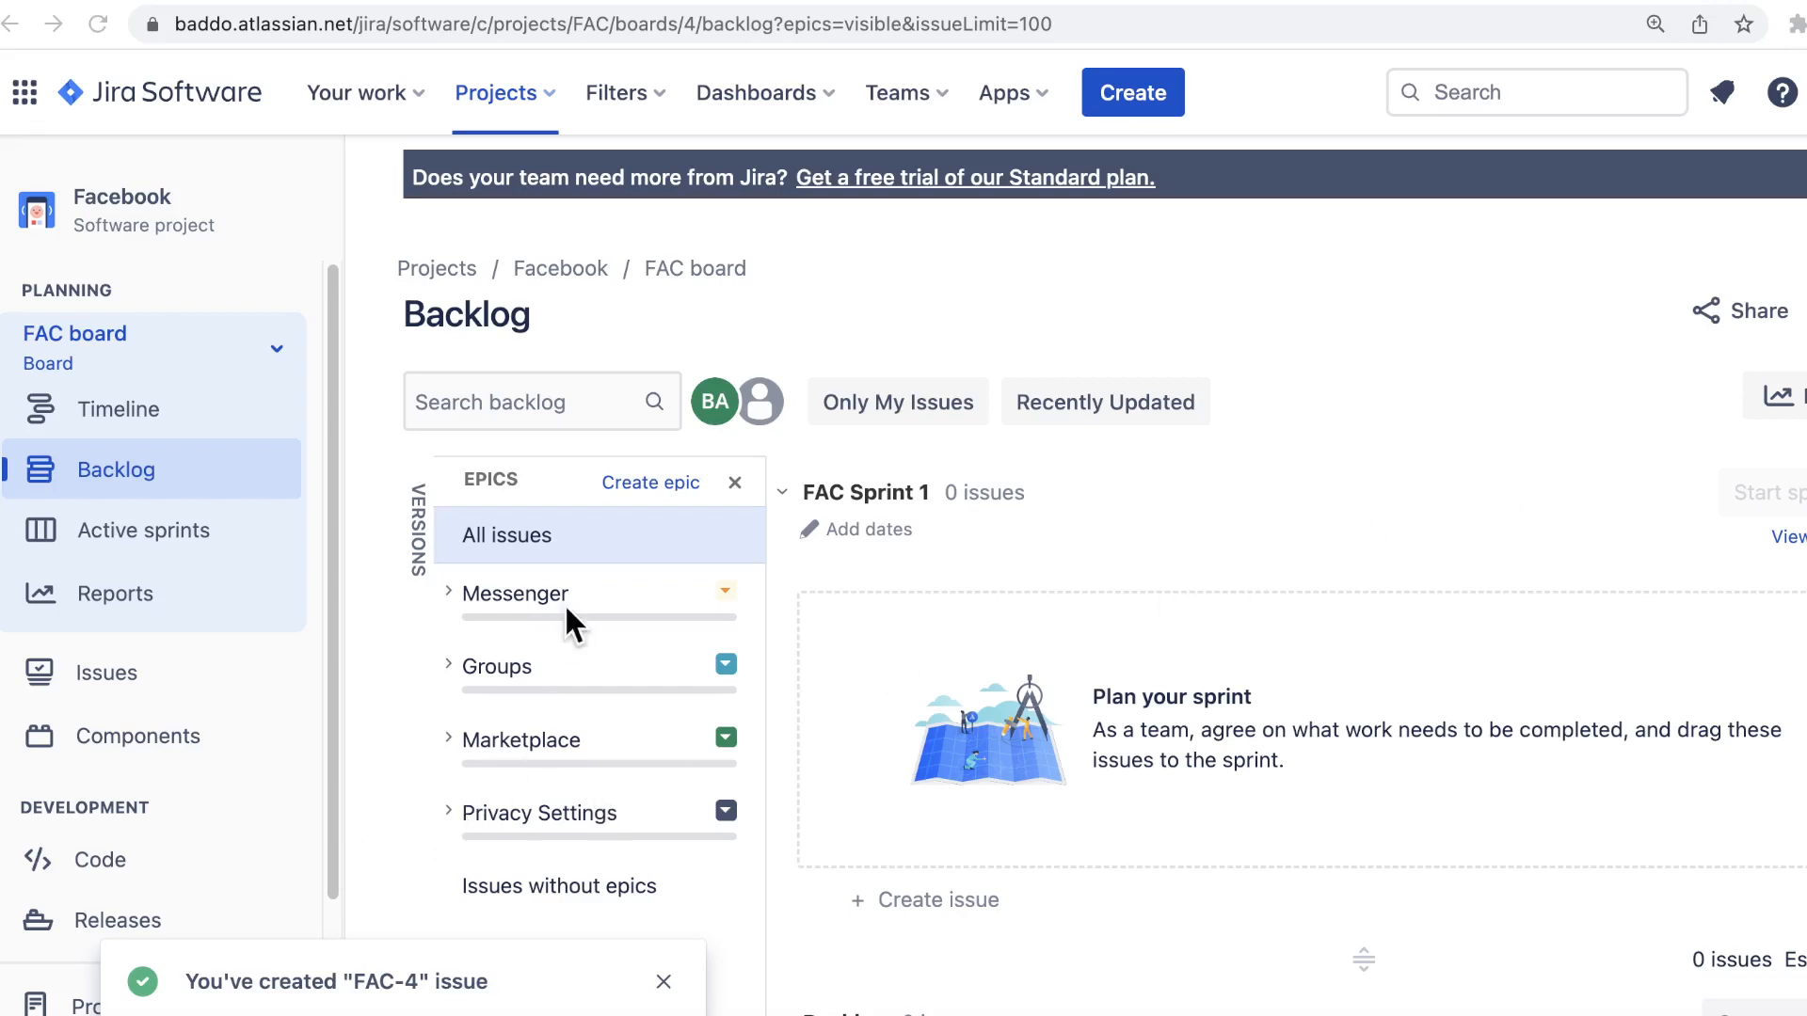
Create an epic with the summary Profile Customization in the Facebook project
{"action": "left_click", "coordinate": [652, 480]}
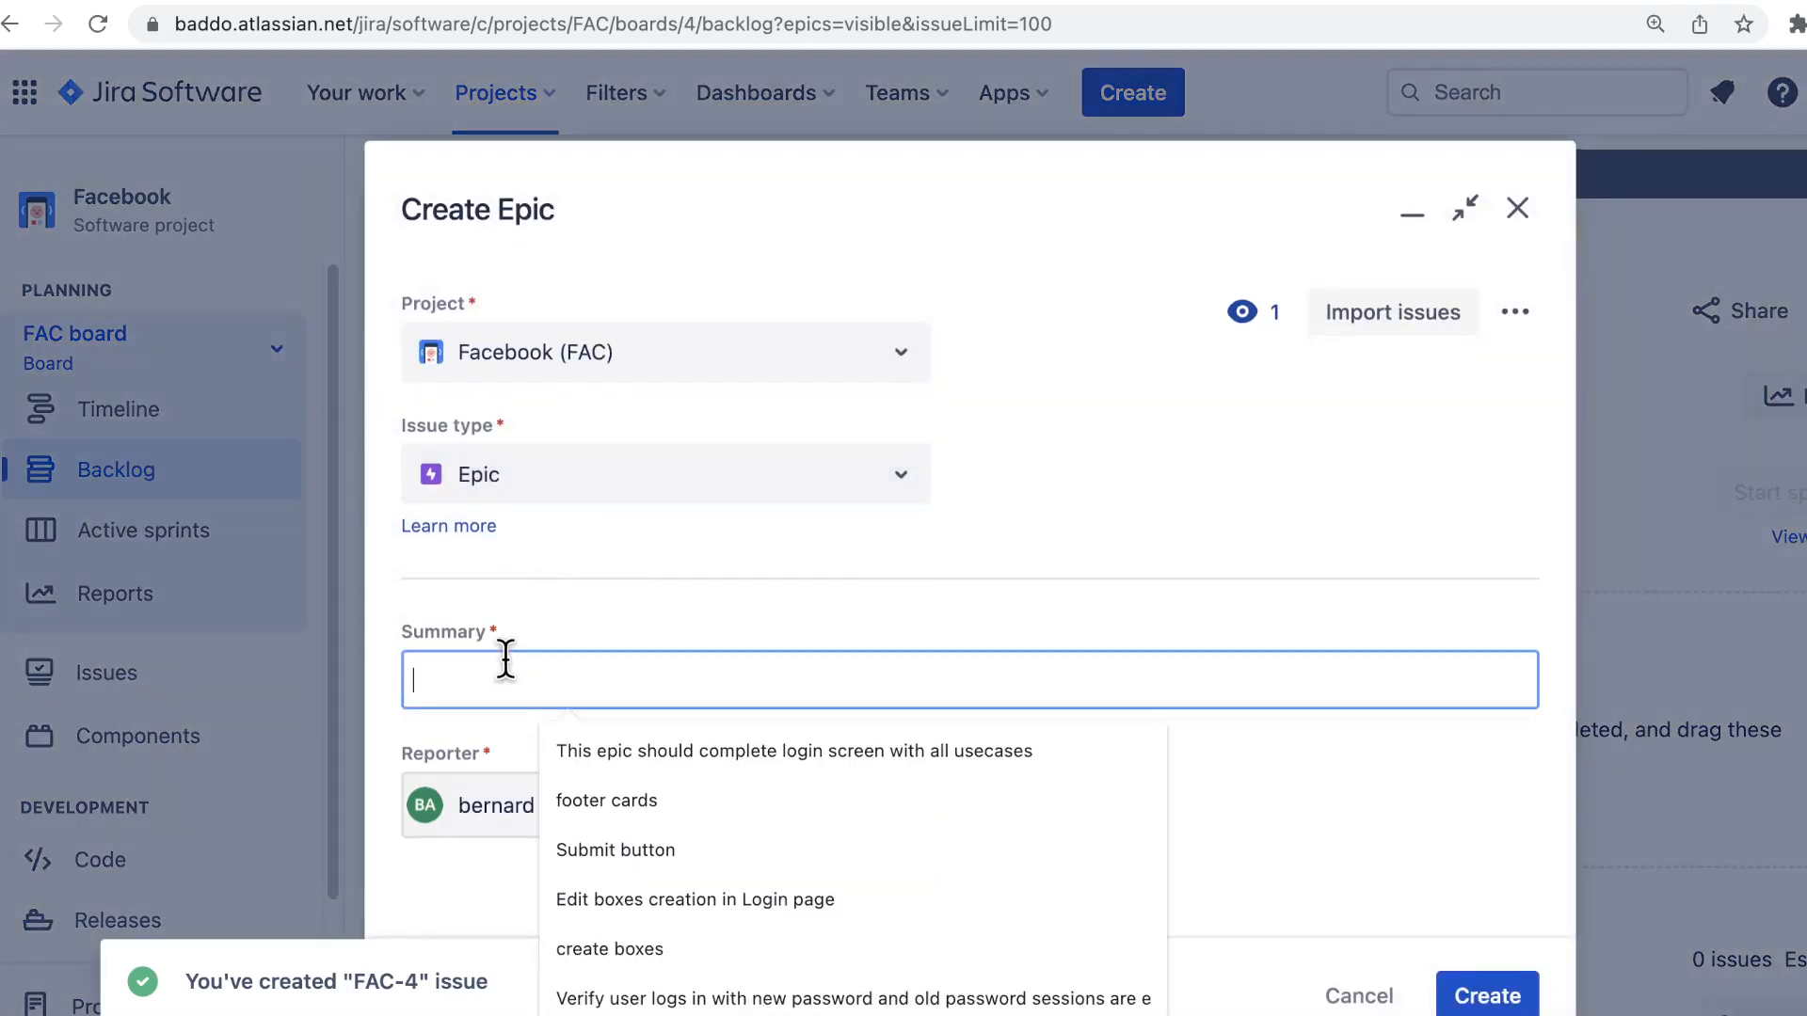
{"action": "type", "text": "Profile Customization"}
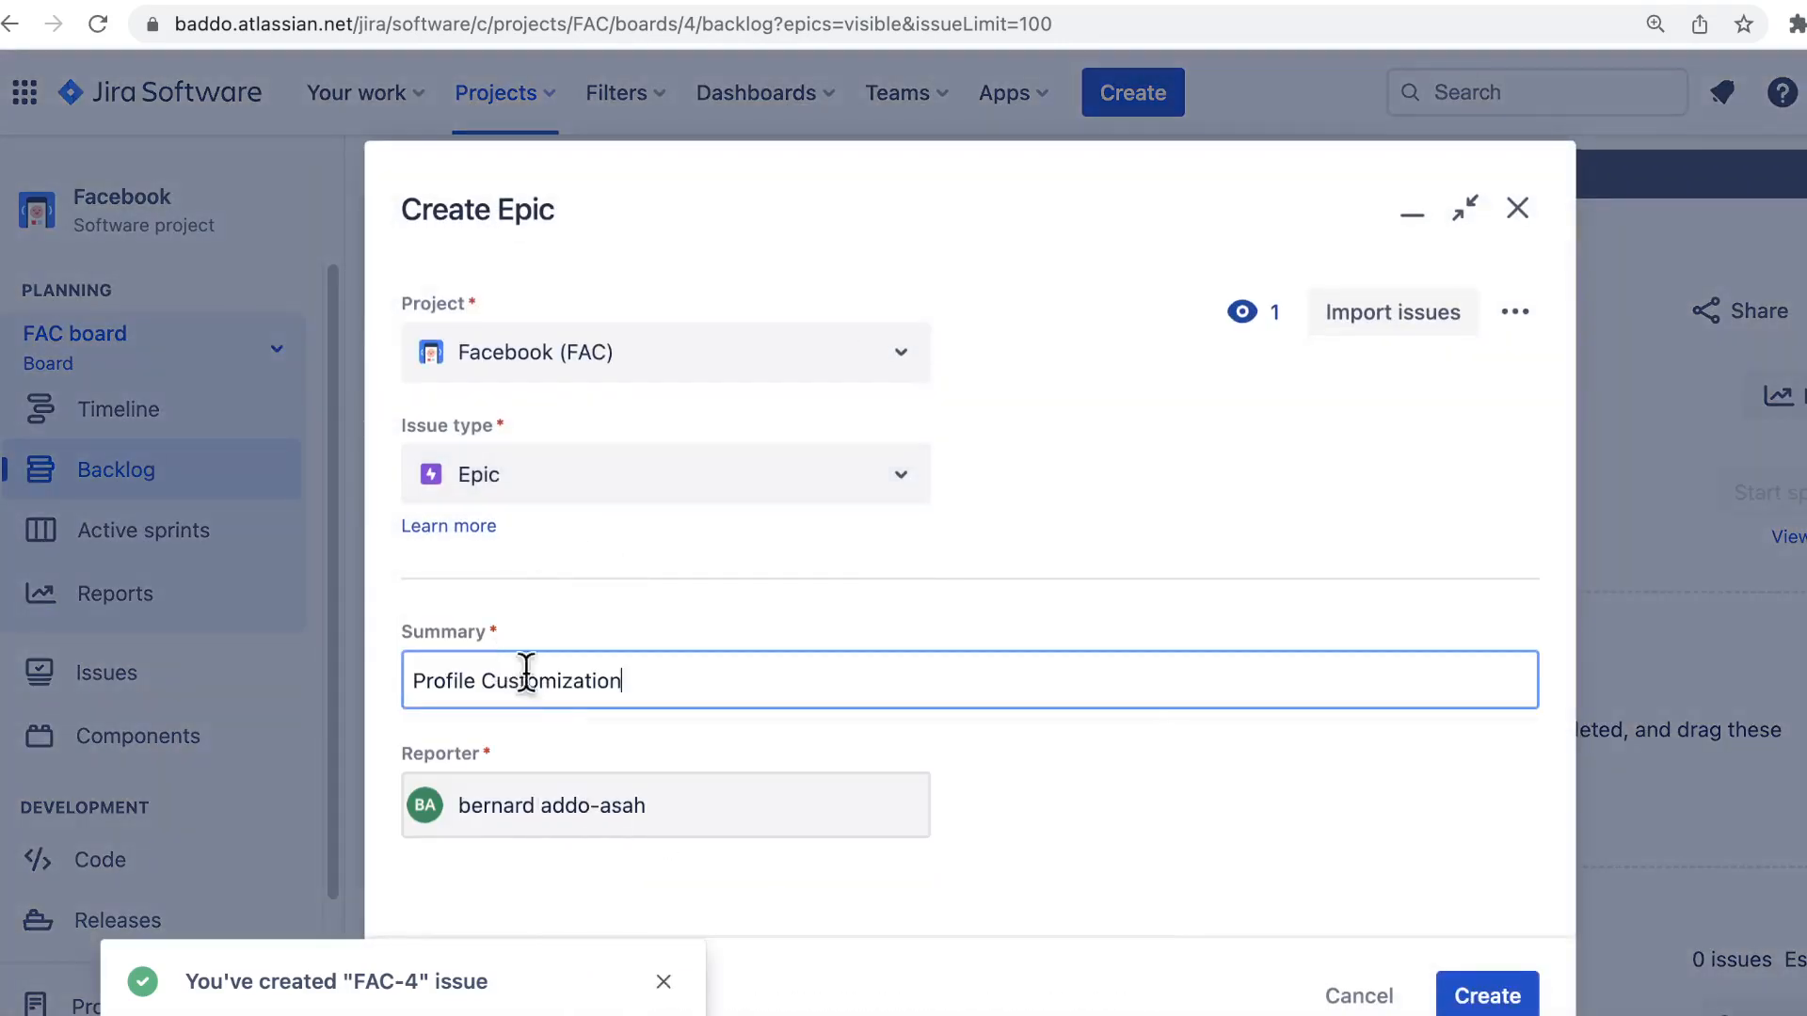
{"action": "left_click", "coordinate": [1487, 995]}
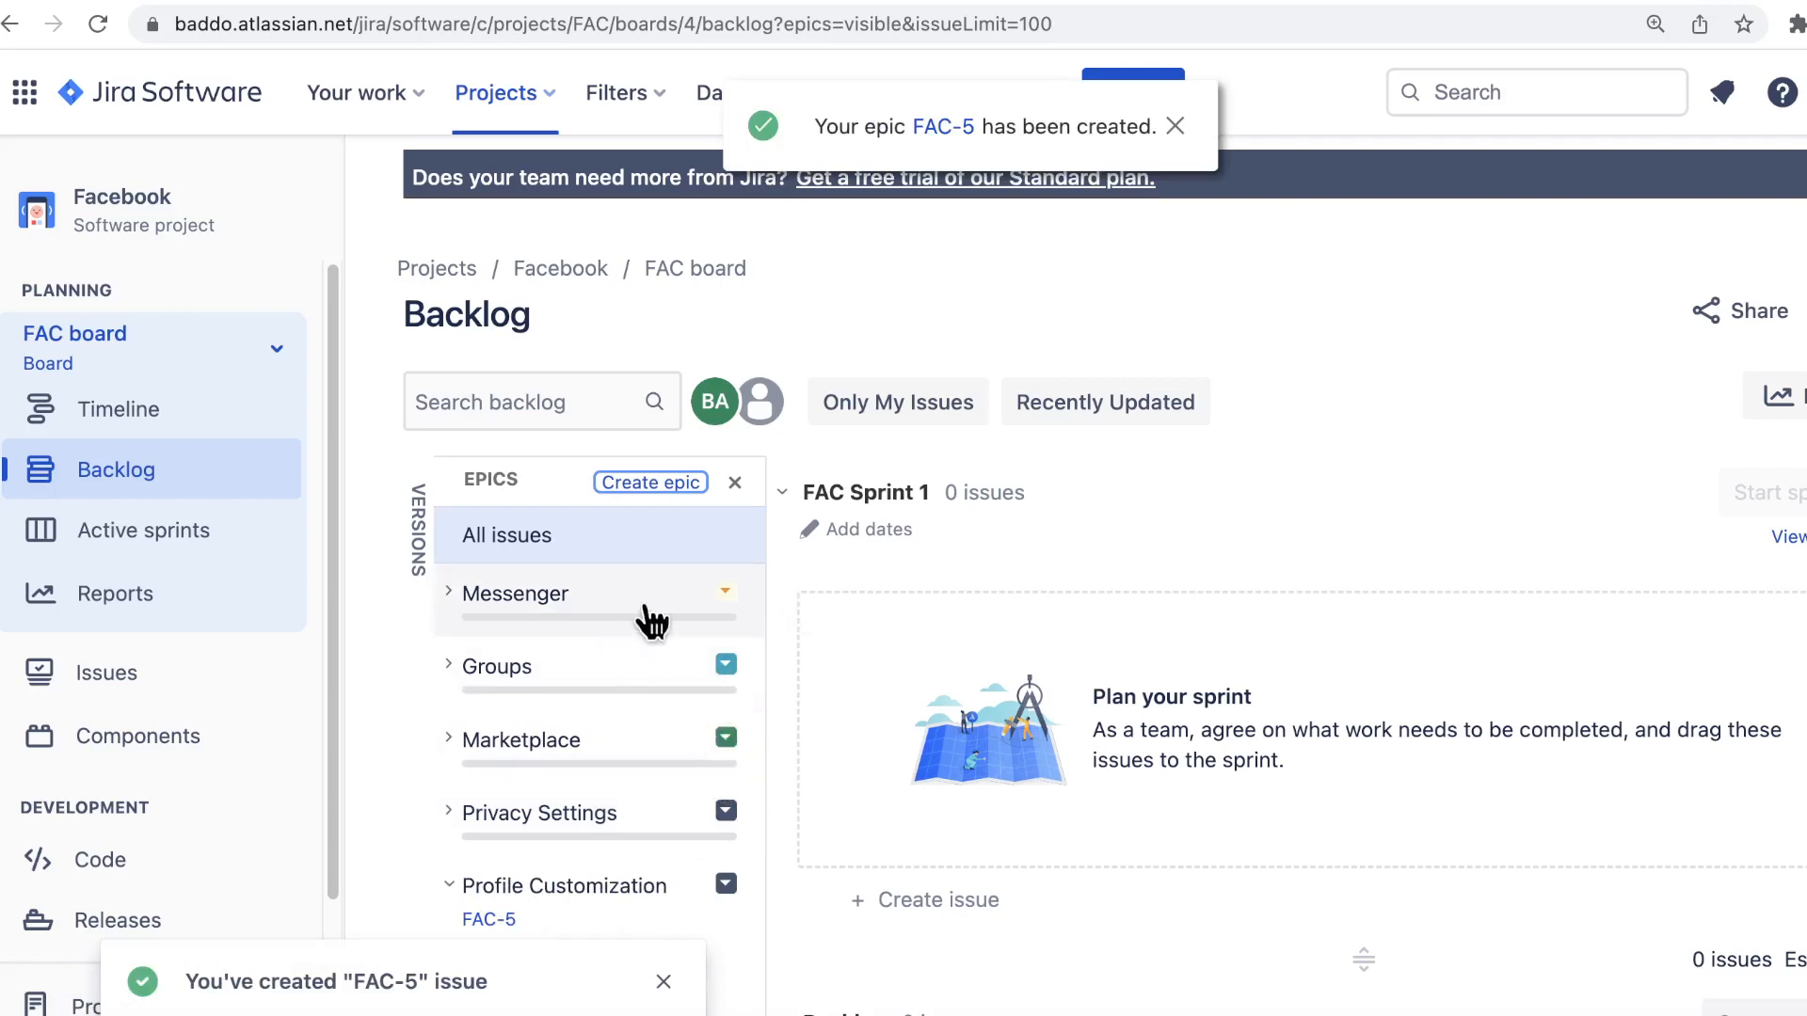
Set the Messenger epic's color to solid red and the Privacy Settings epic's color to solid orange
{"action": "left_click", "coordinate": [725, 593]}
{"action": "left_click", "coordinate": [727, 600]}
{"action": "left_click", "coordinate": [727, 600]}
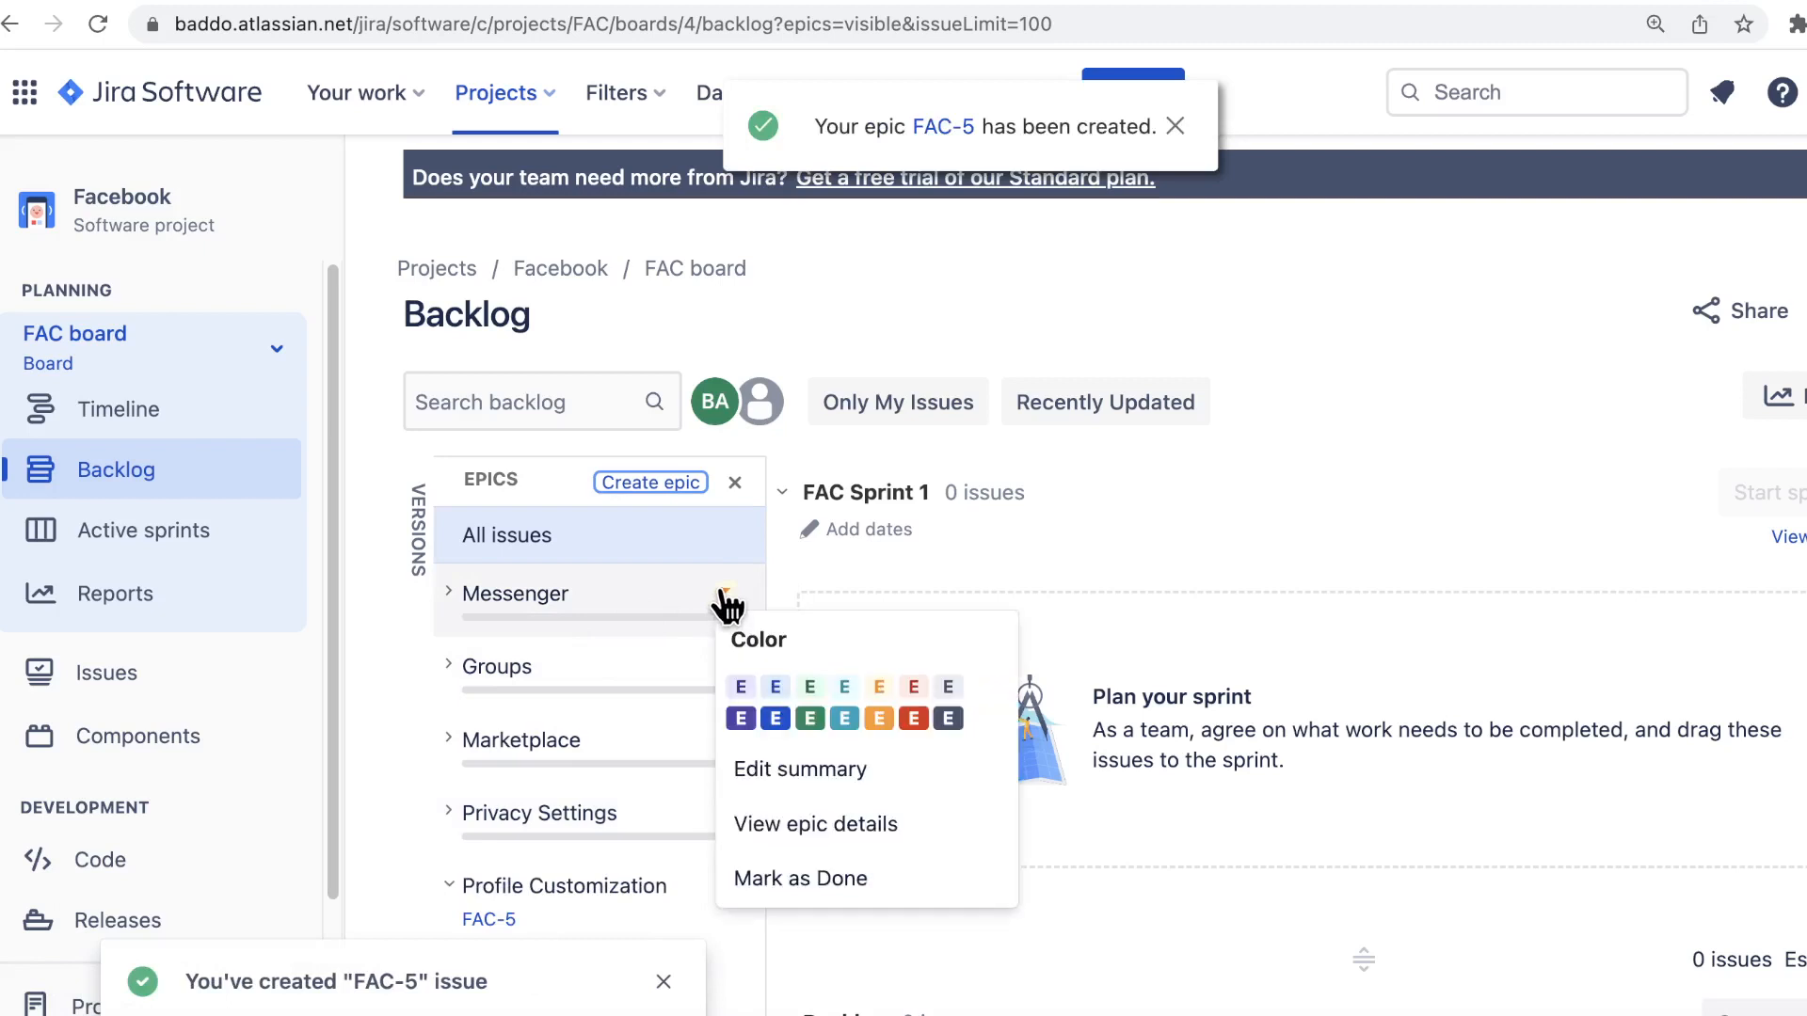
{"action": "left_click", "coordinate": [917, 720]}
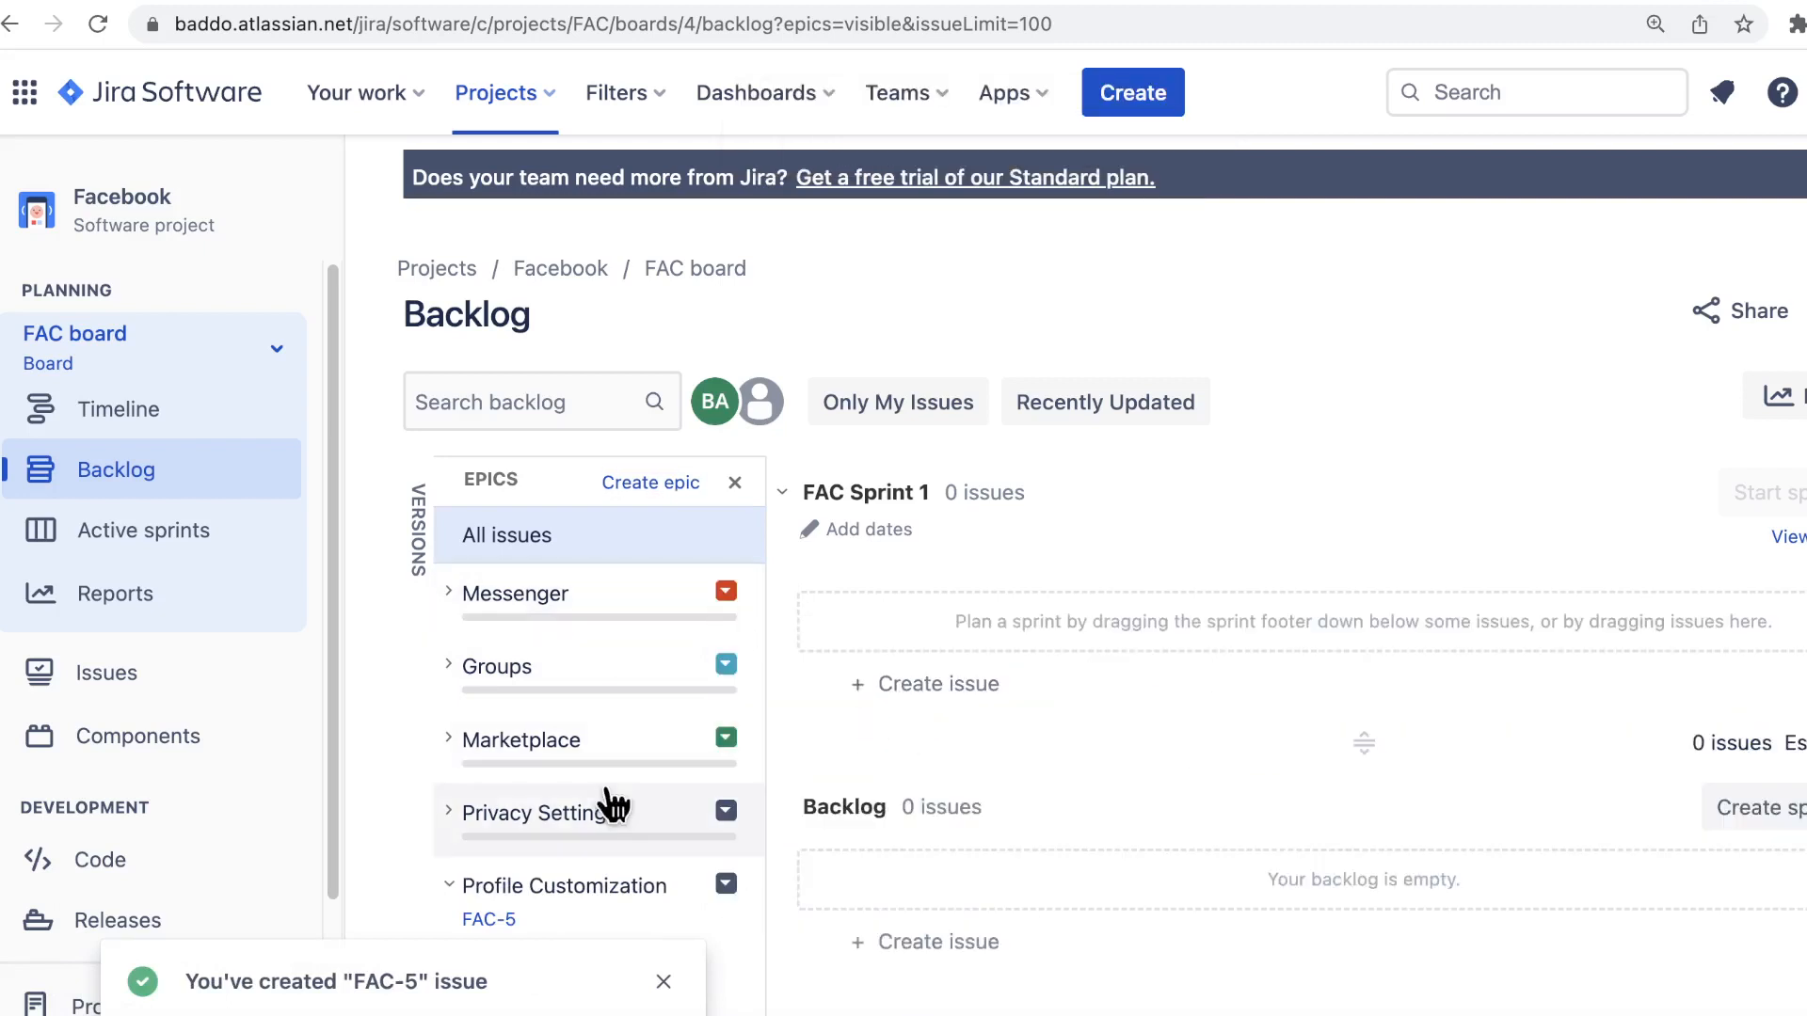
{"action": "left_click", "coordinate": [726, 811]}
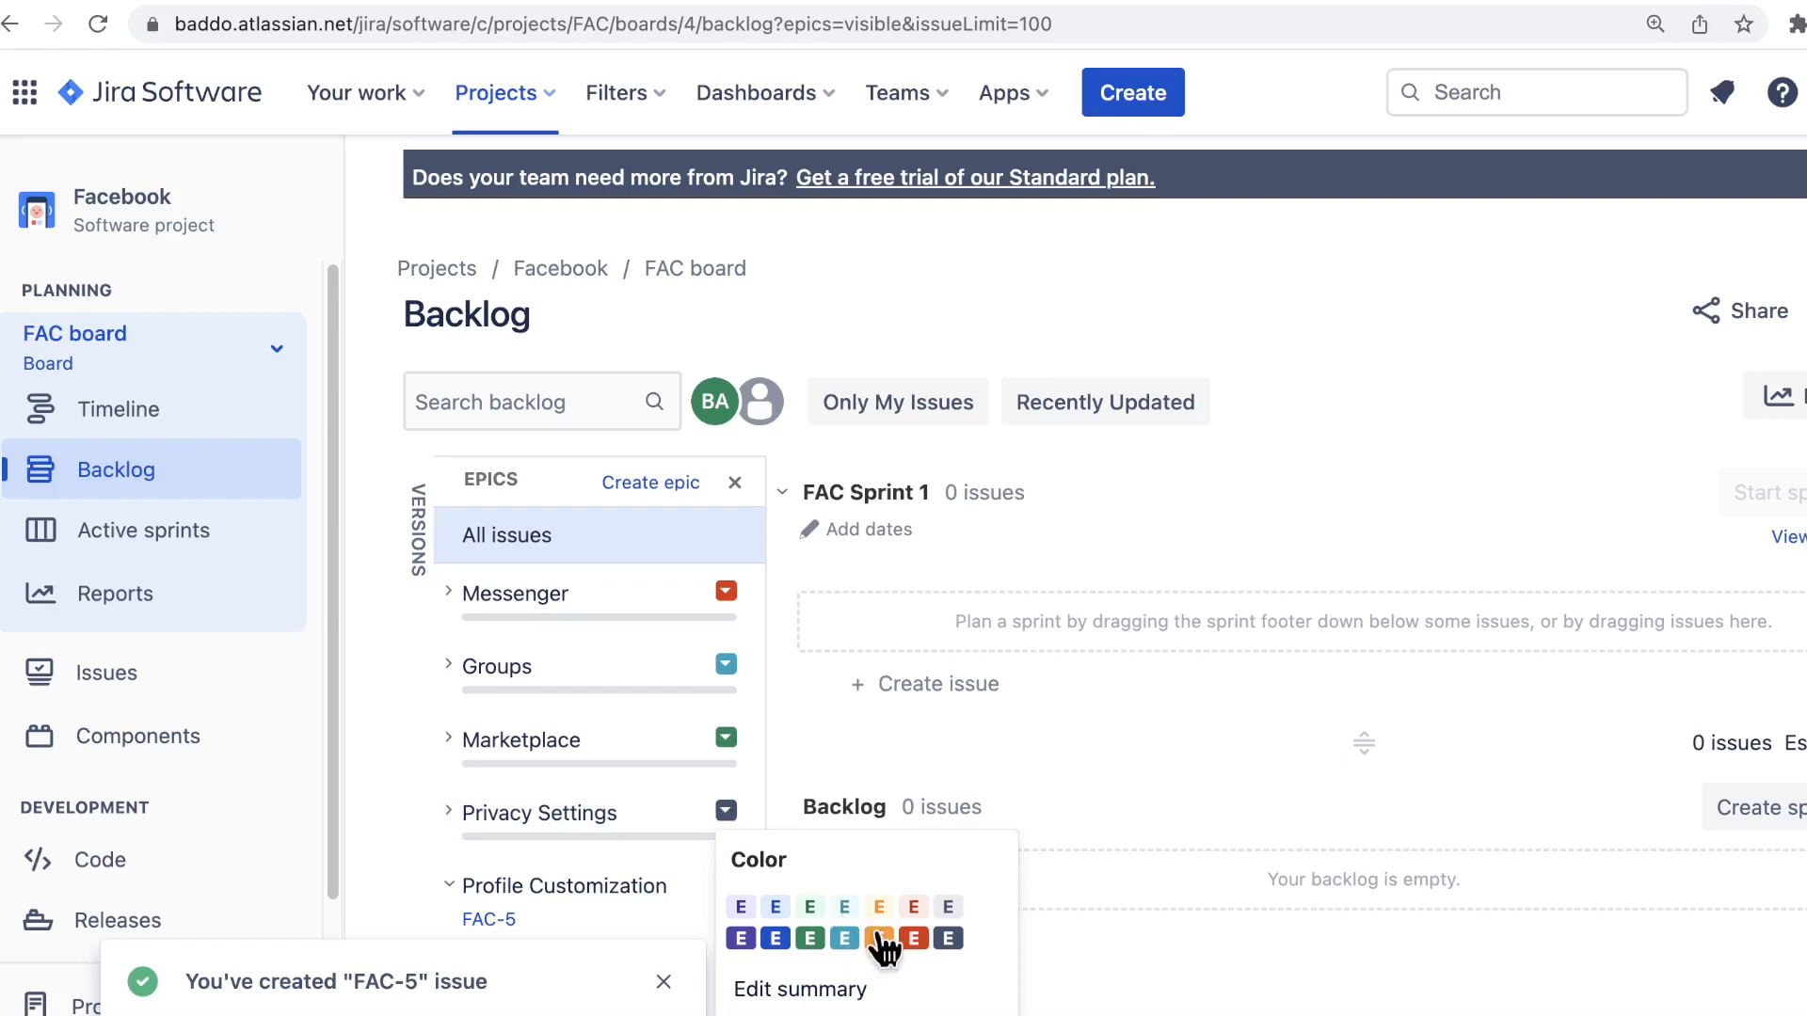
{"action": "left_click", "coordinate": [881, 939]}
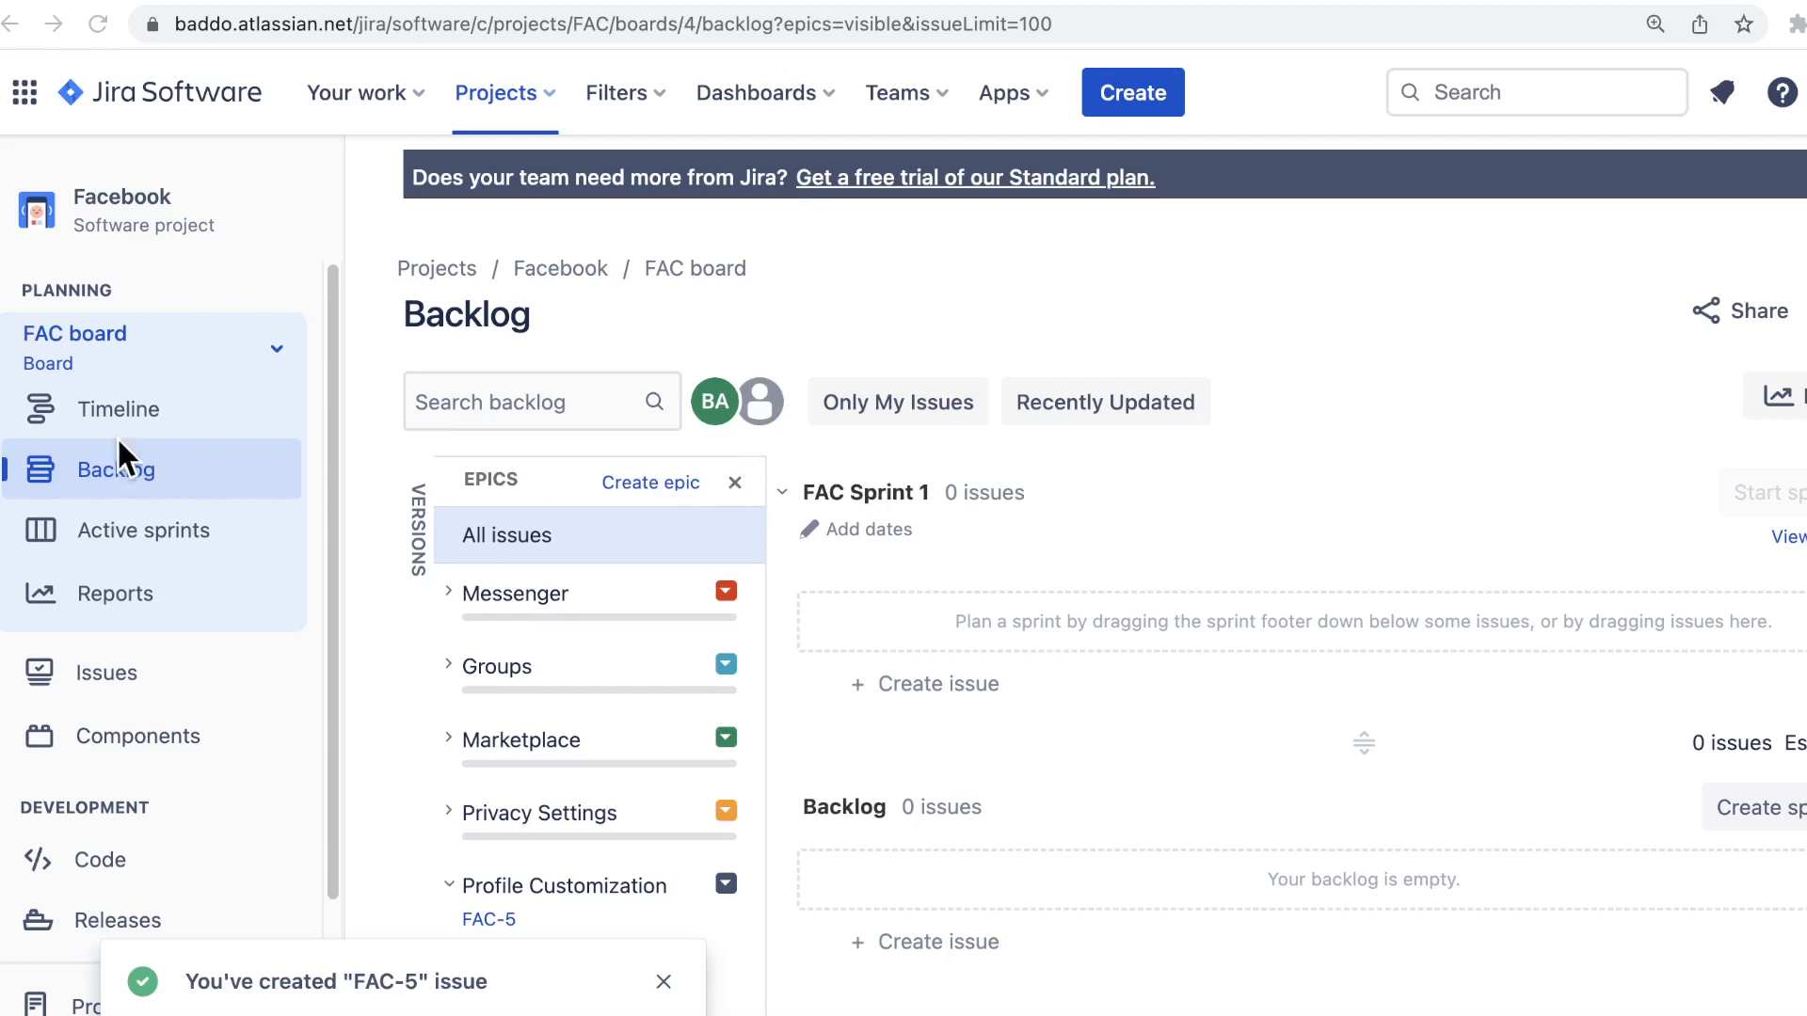
View the Facebook project's timeline and look at the Messenger epic's details there
{"action": "left_click", "coordinate": [107, 408]}
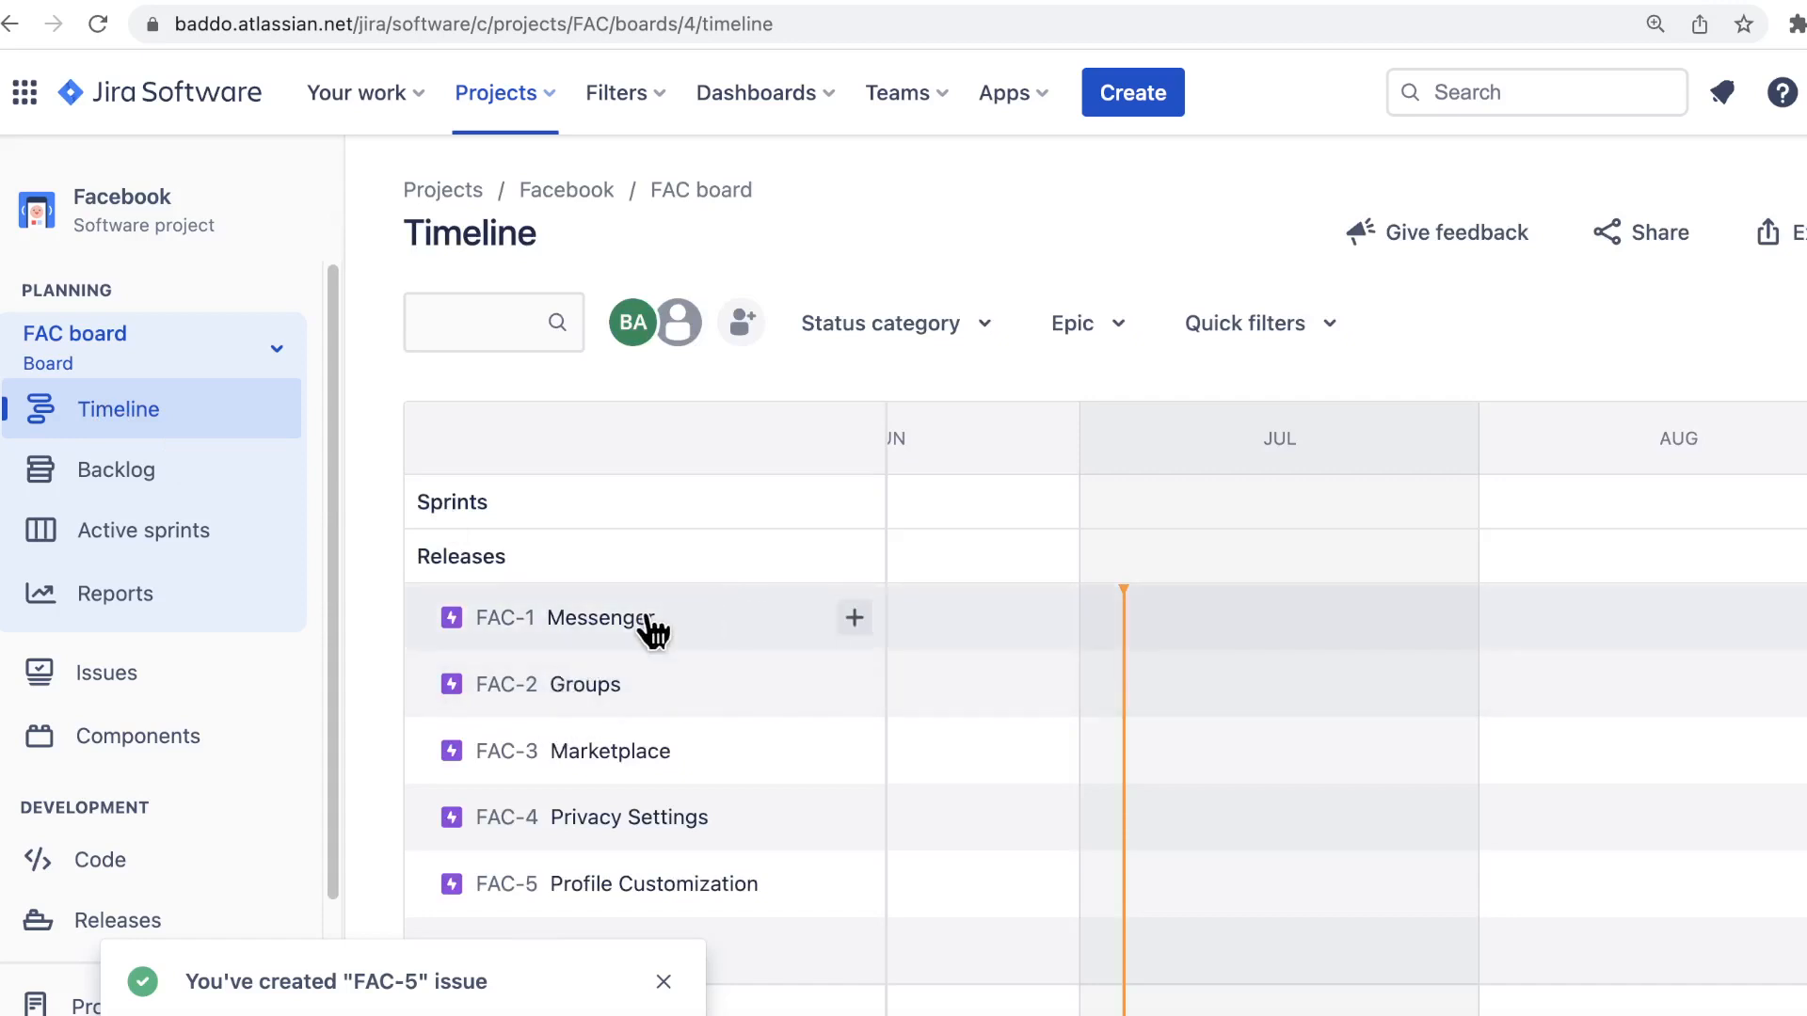
{"action": "left_click", "coordinate": [484, 619]}
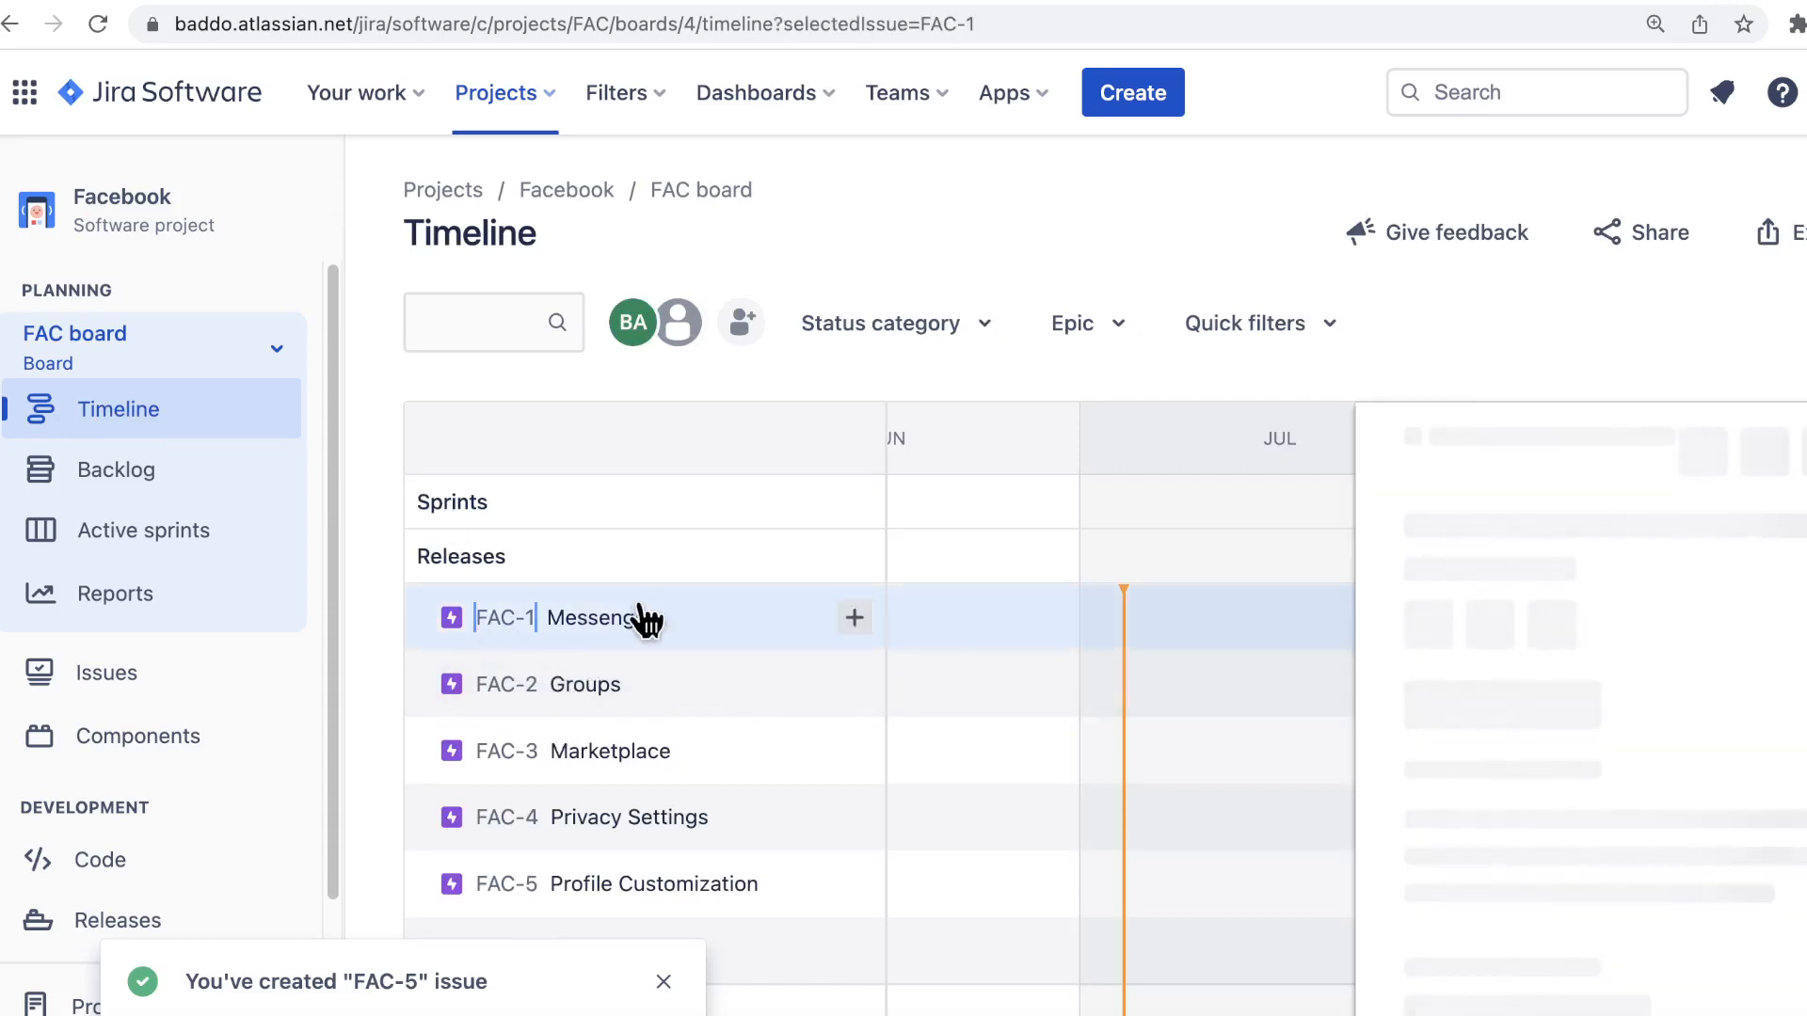
{"action": "left_click", "coordinate": [1805, 440]}
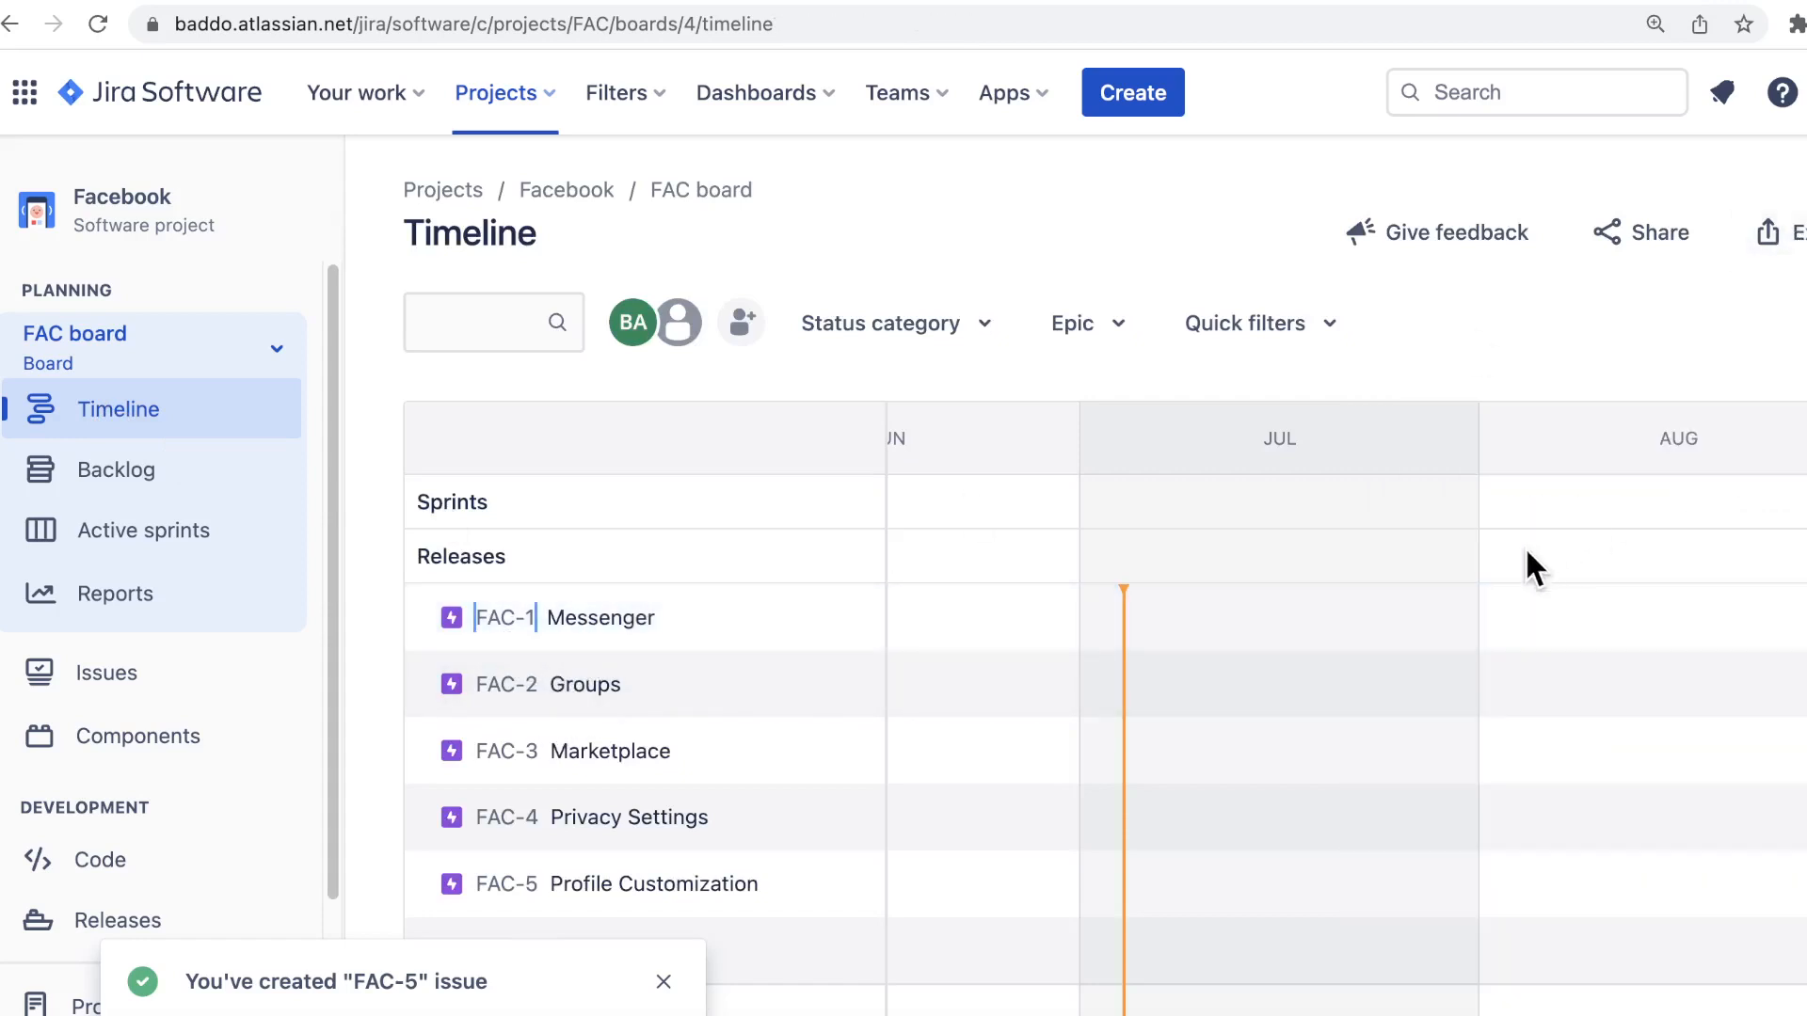
{"action": "left_click", "coordinate": [616, 630]}
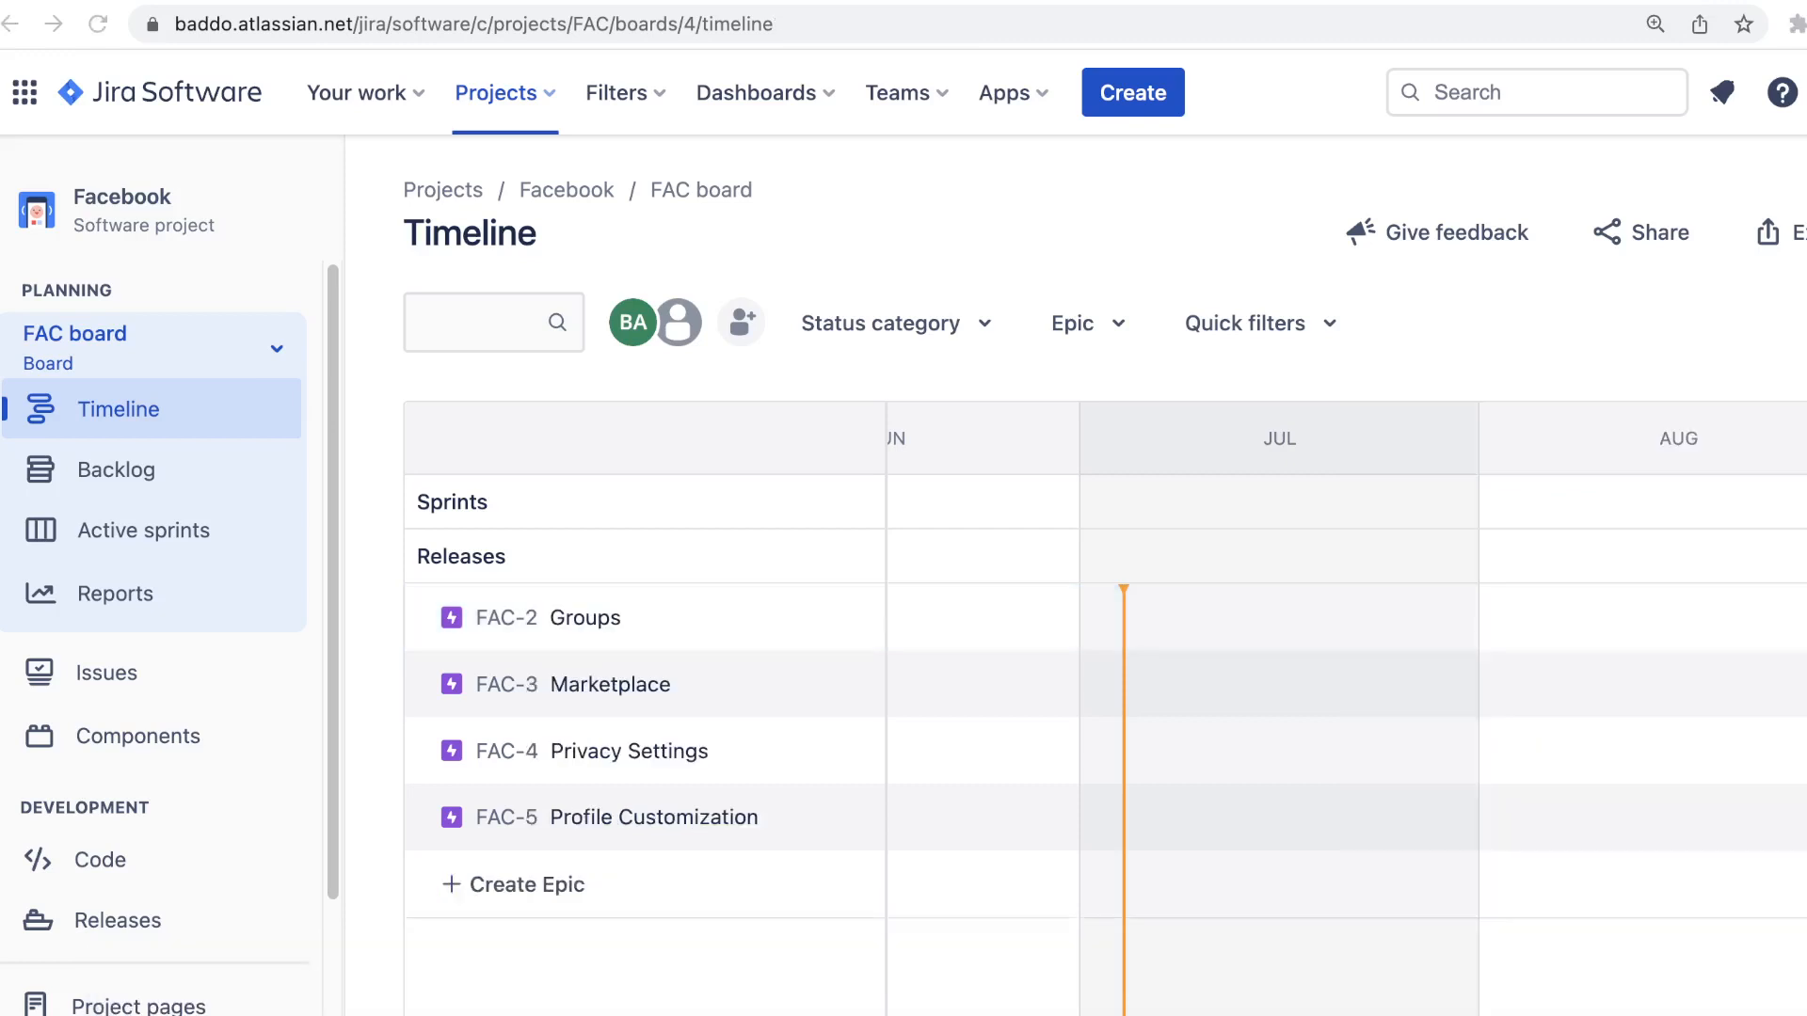
Permanently delete the Groups epic from the Facebook project's timeline
{"action": "left_click", "coordinate": [537, 621]}
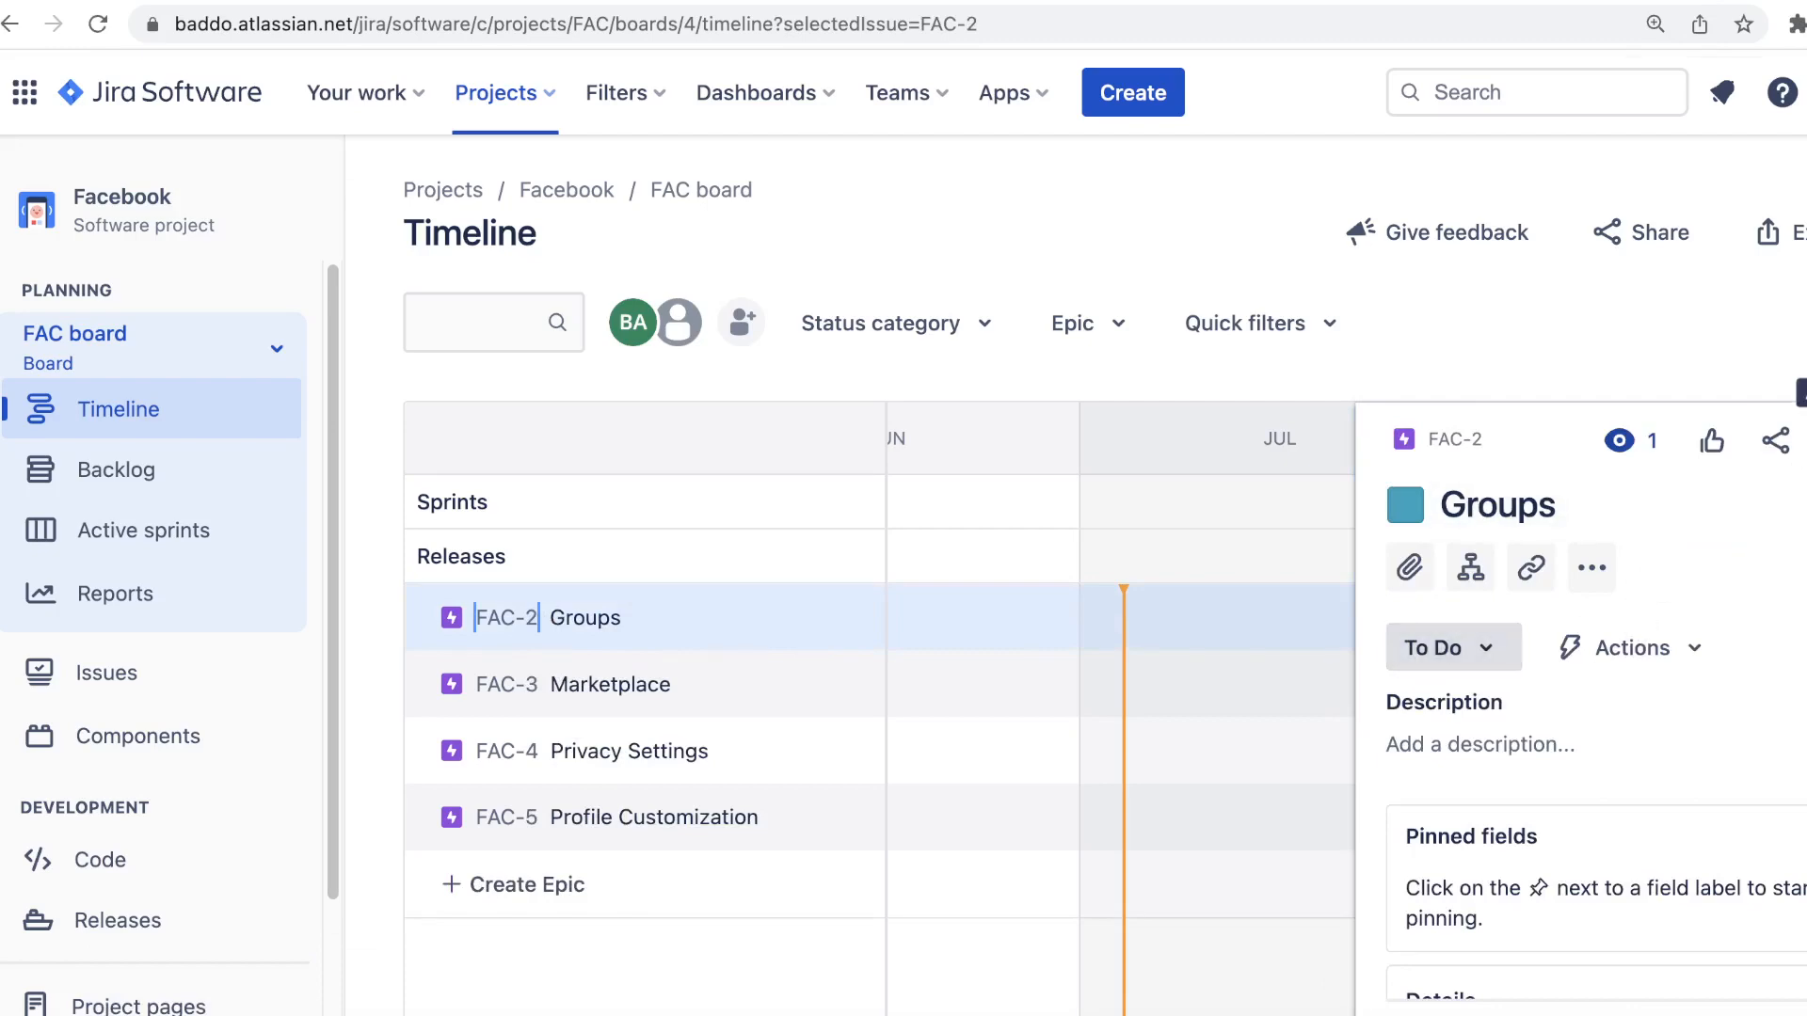
{"action": "left_click", "coordinate": [1799, 440]}
{"action": "left_click", "coordinate": [1570, 508]}
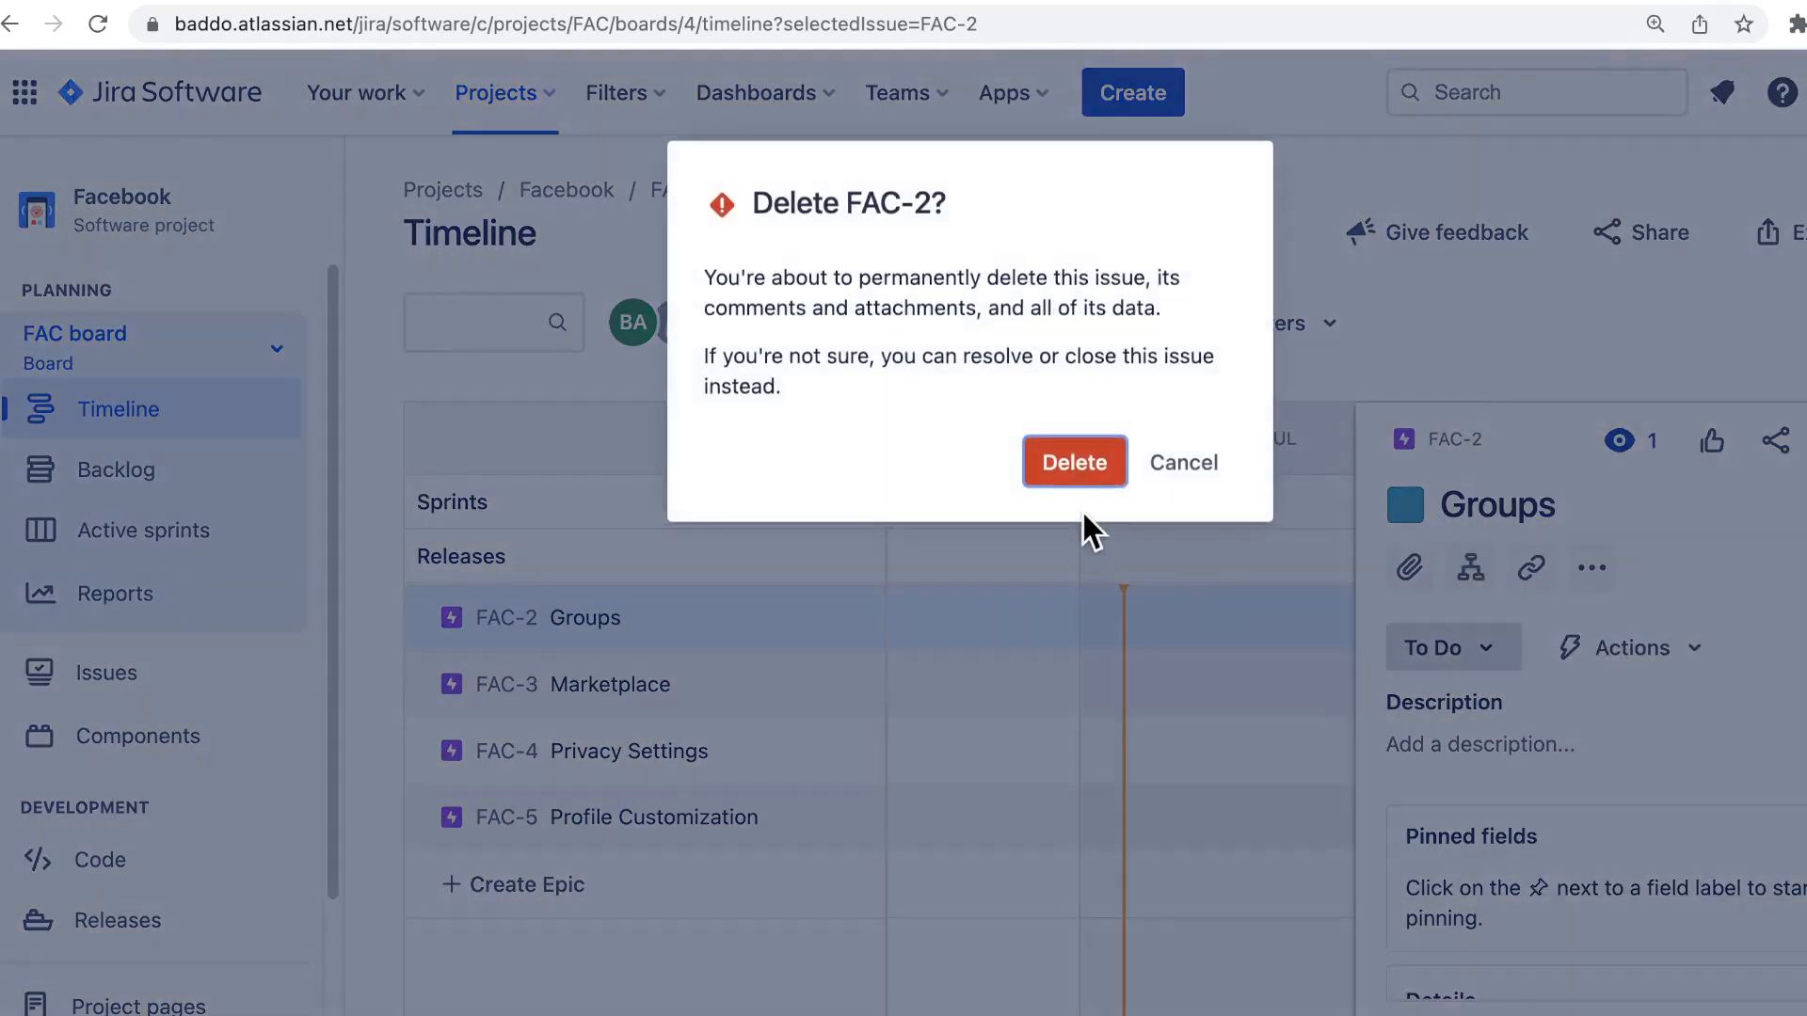
{"action": "key", "text": "Return"}
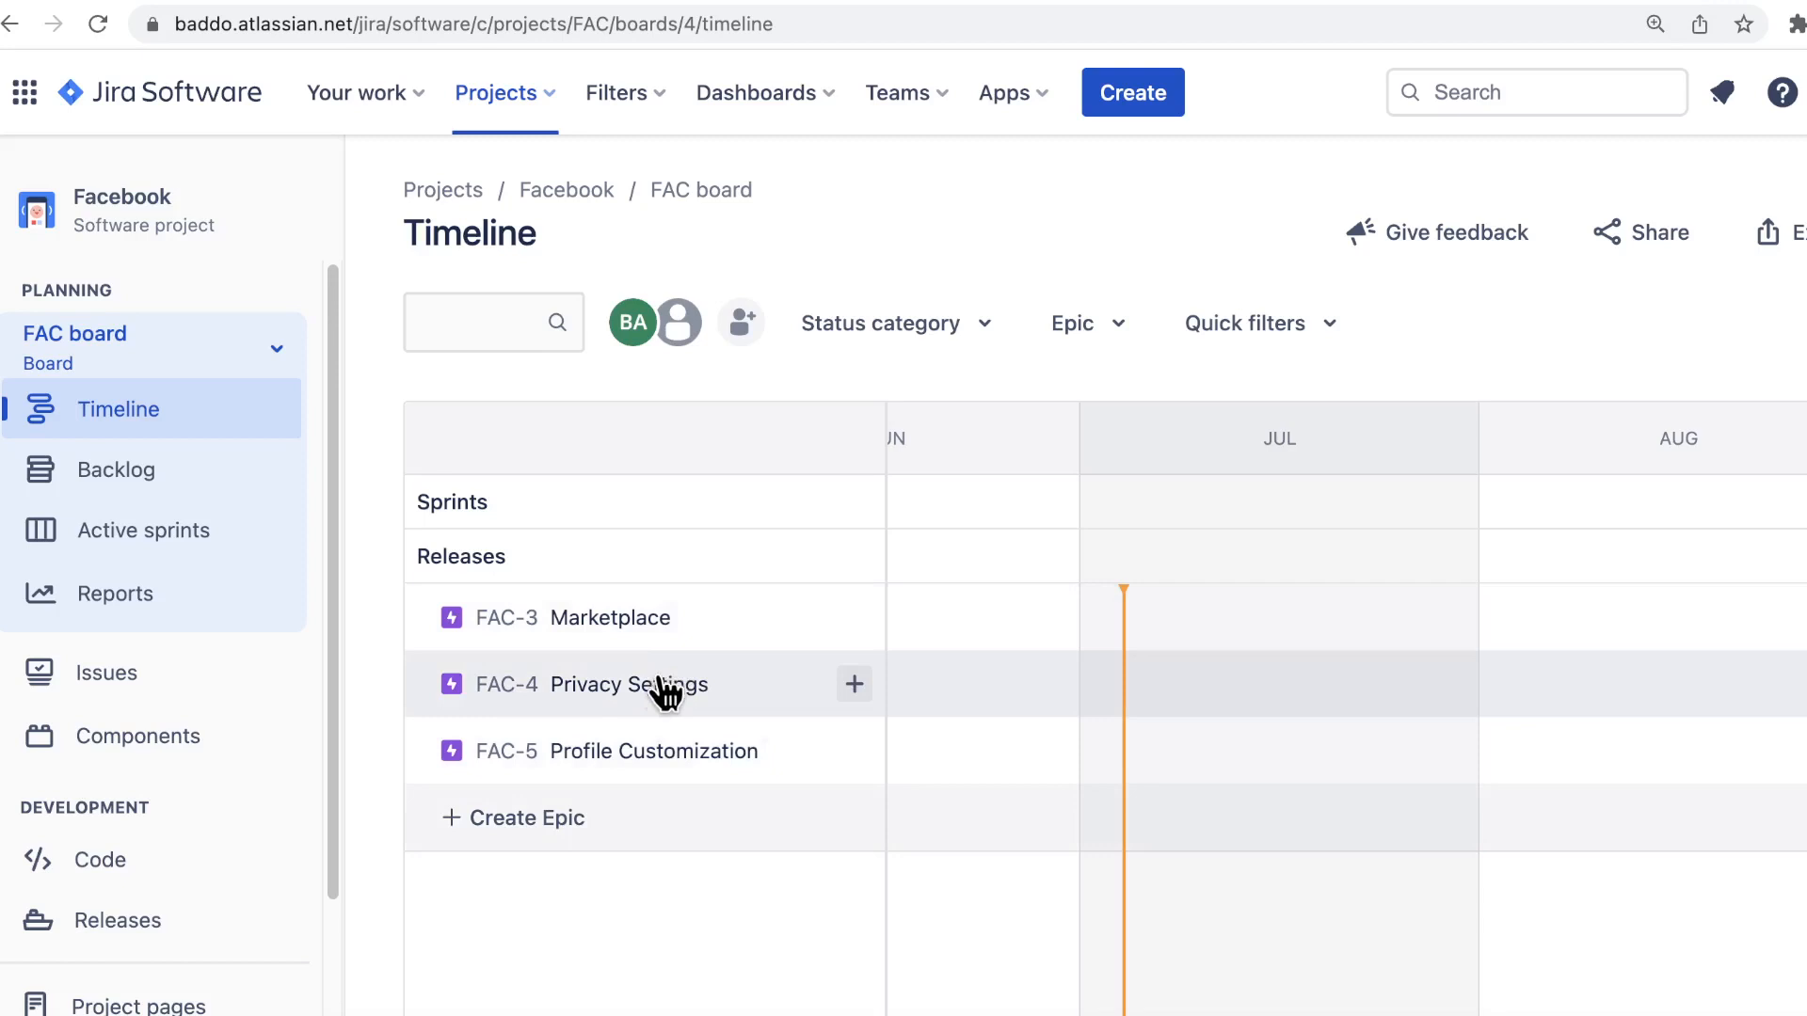
Permanently delete the Marketplace epic from the Facebook project's timeline
{"action": "left_click", "coordinate": [624, 621]}
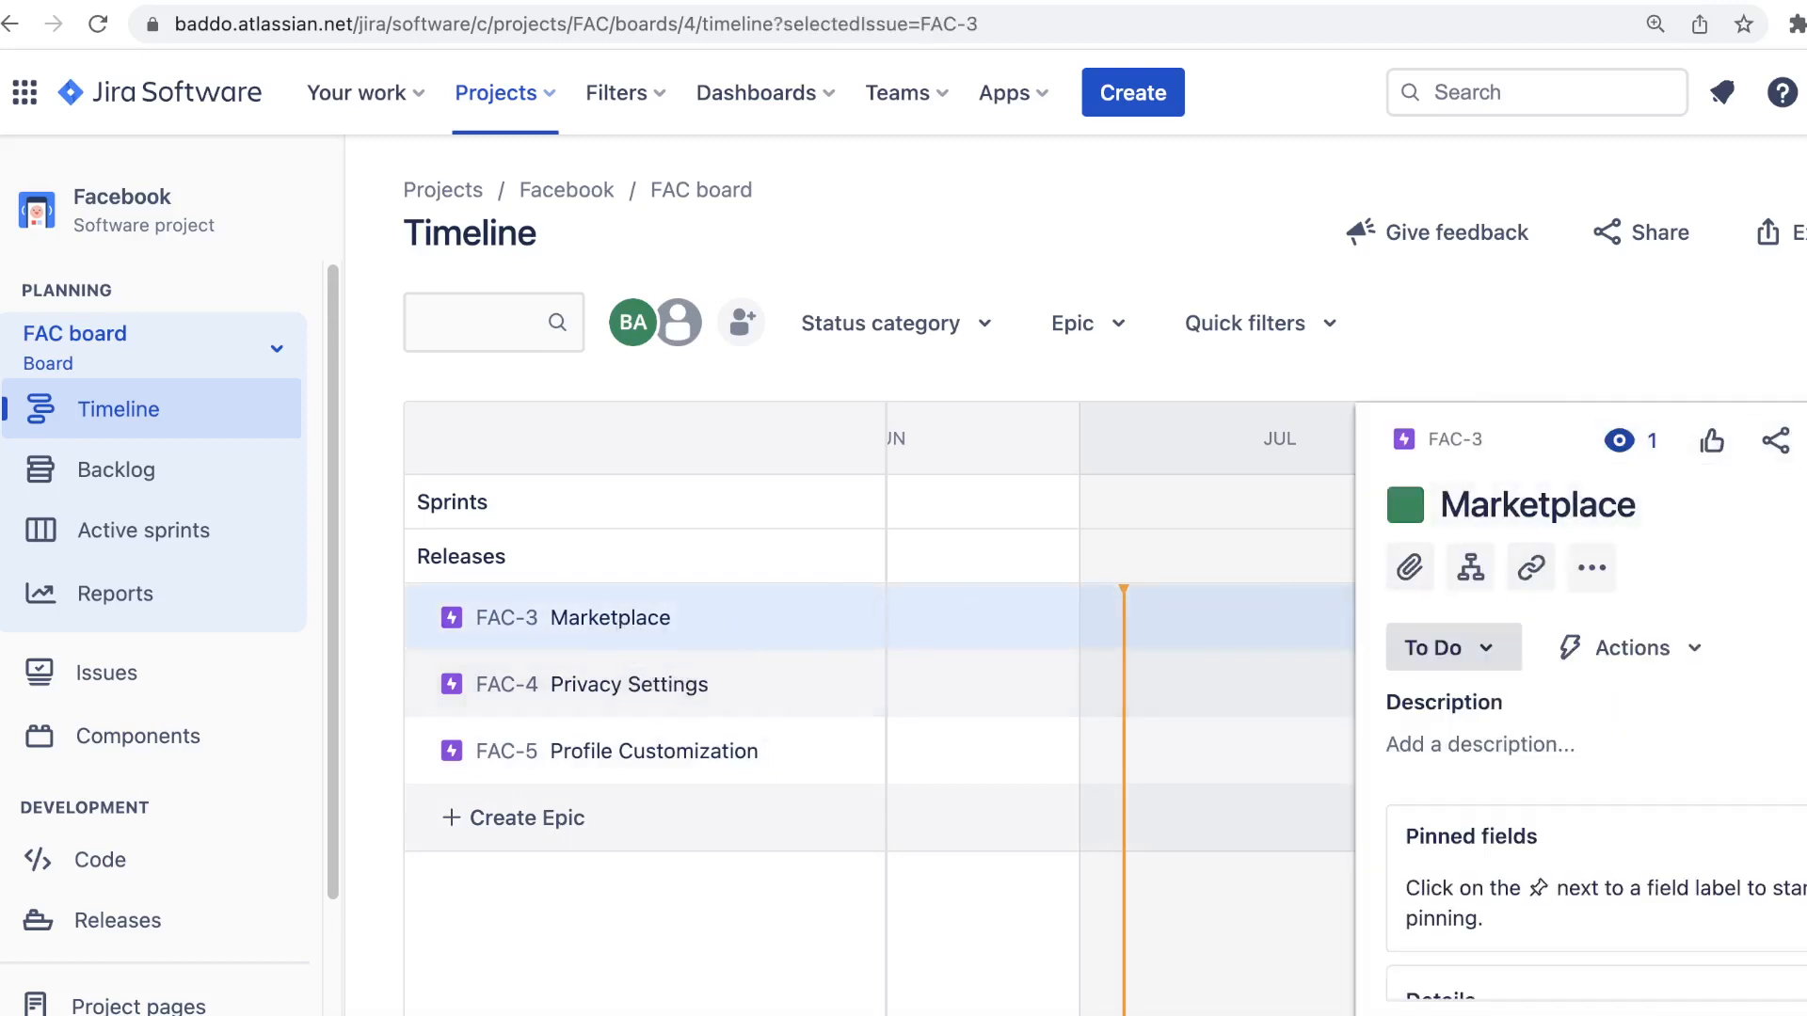
{"action": "left_click", "coordinate": [1799, 439]}
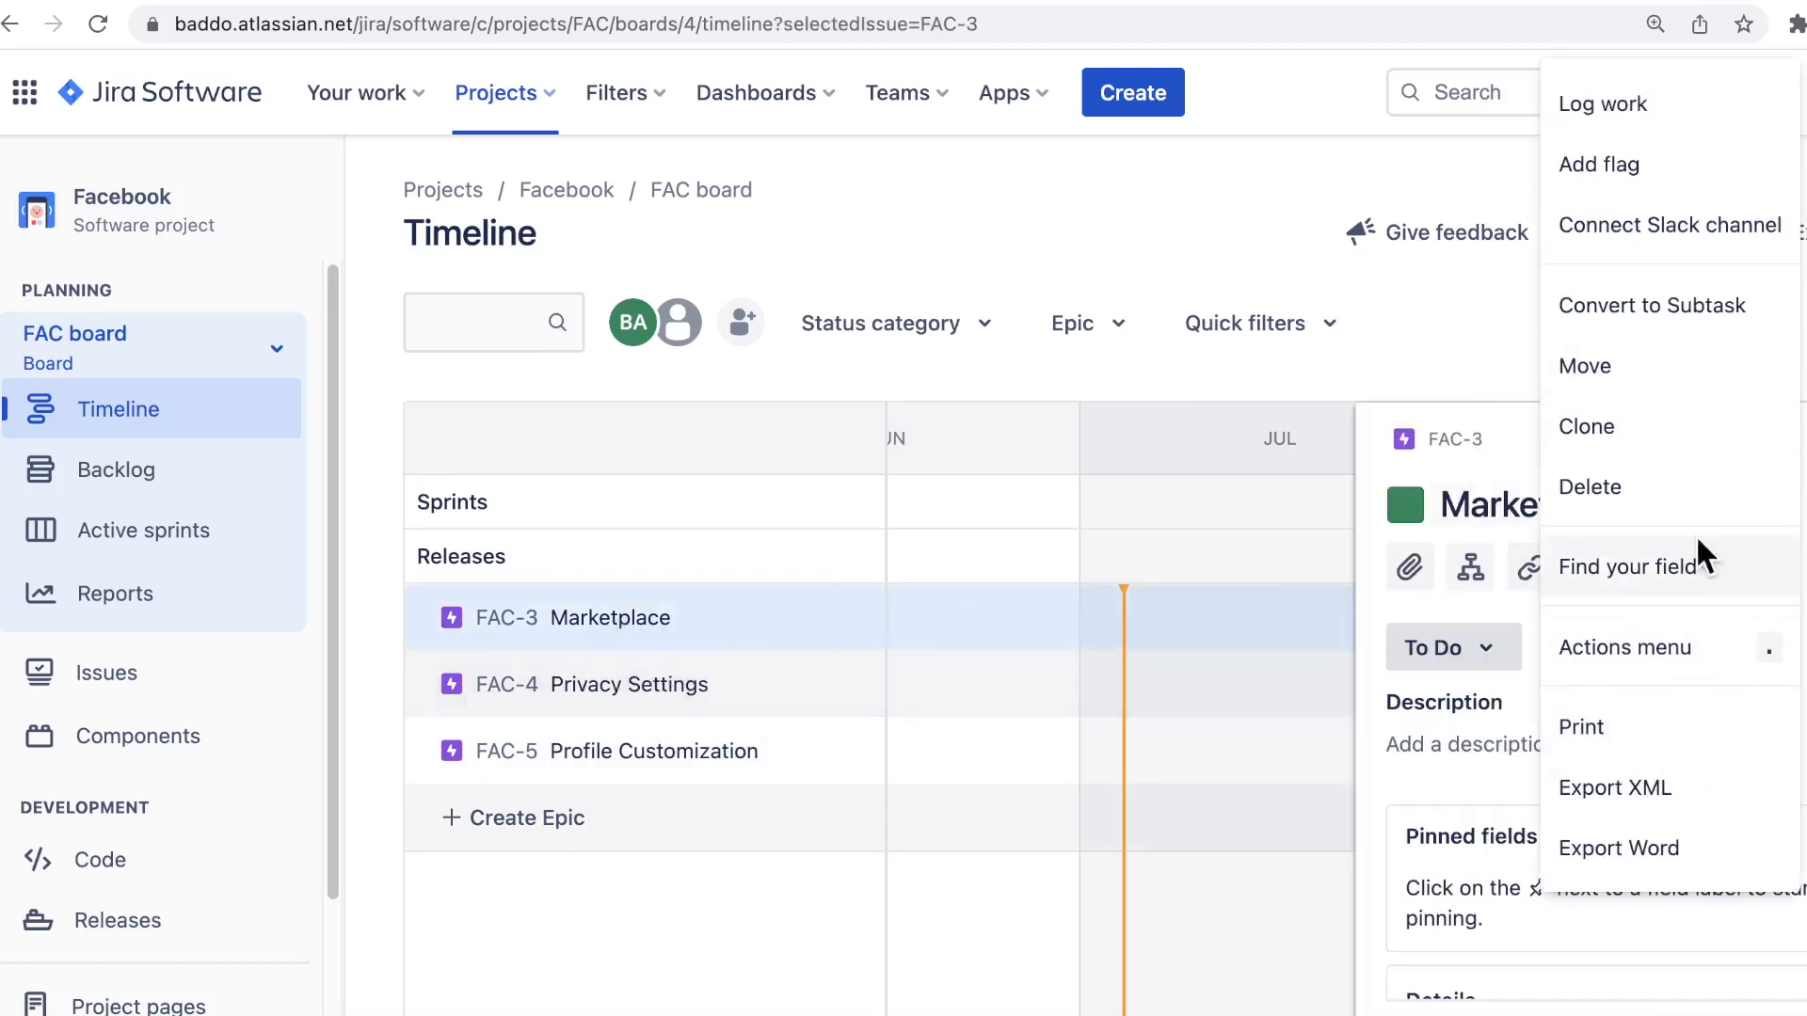
{"action": "left_click", "coordinate": [1658, 513]}
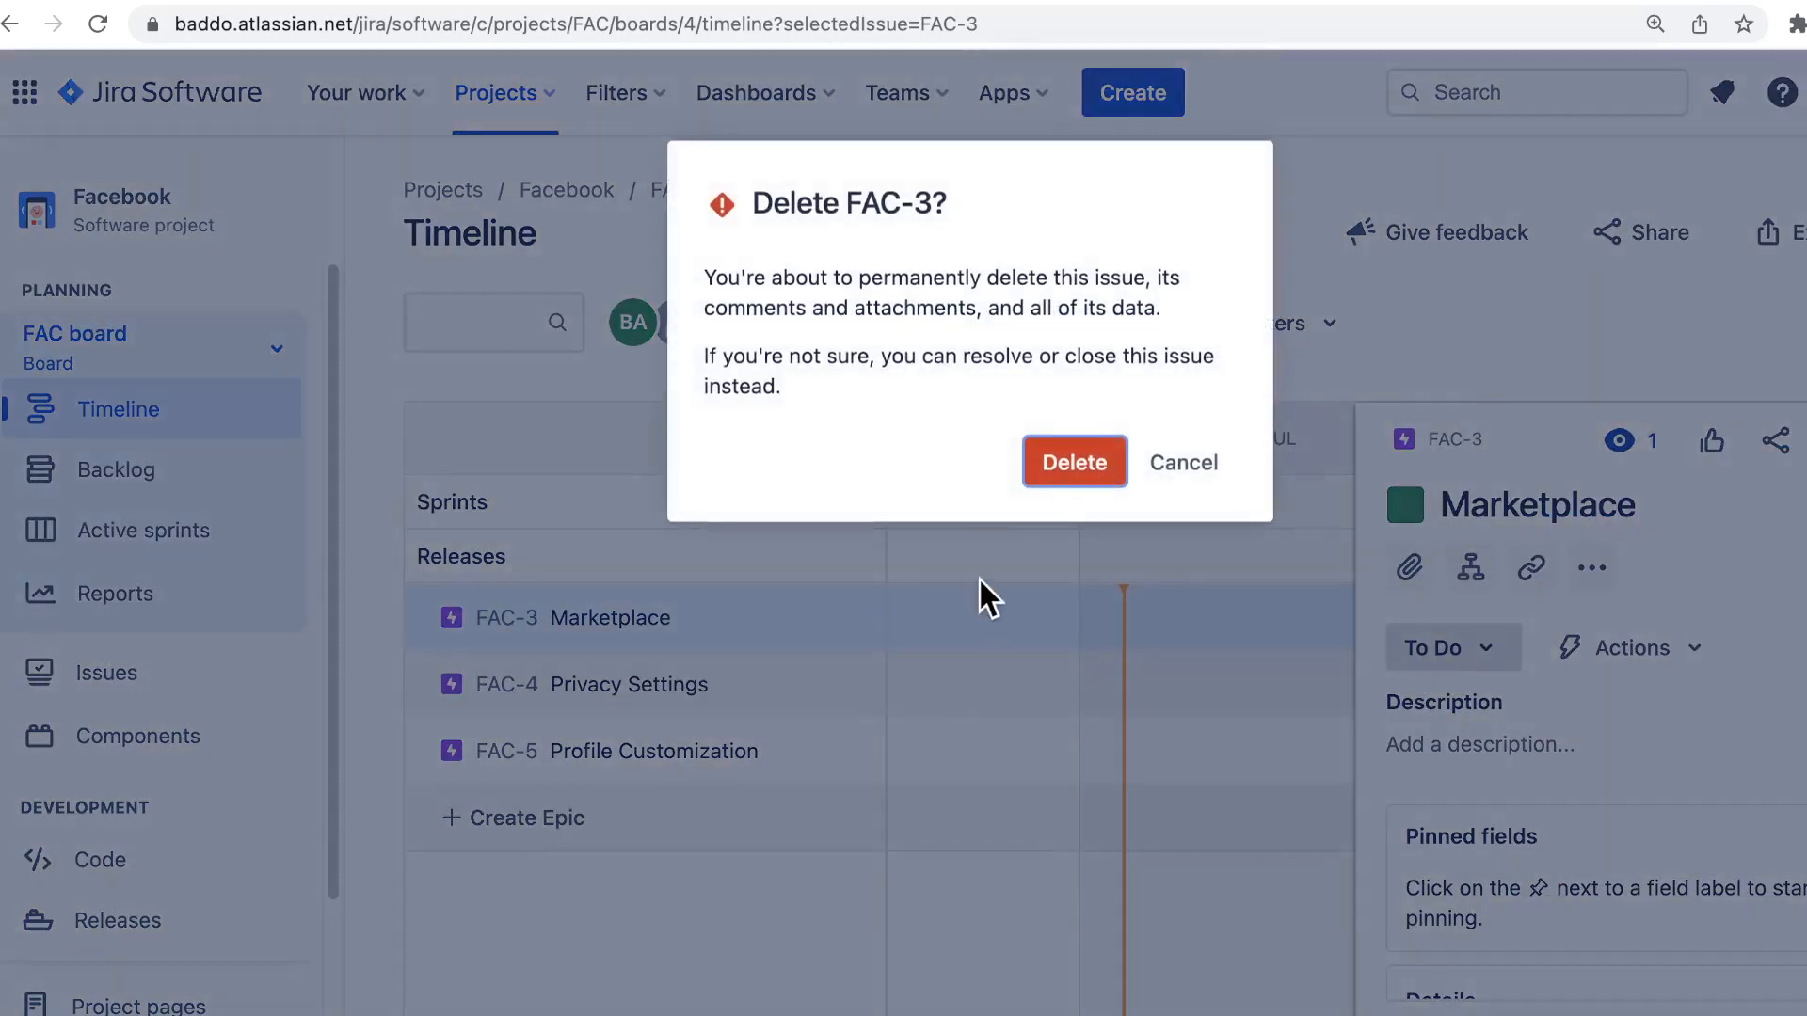
{"action": "key", "text": "Return"}
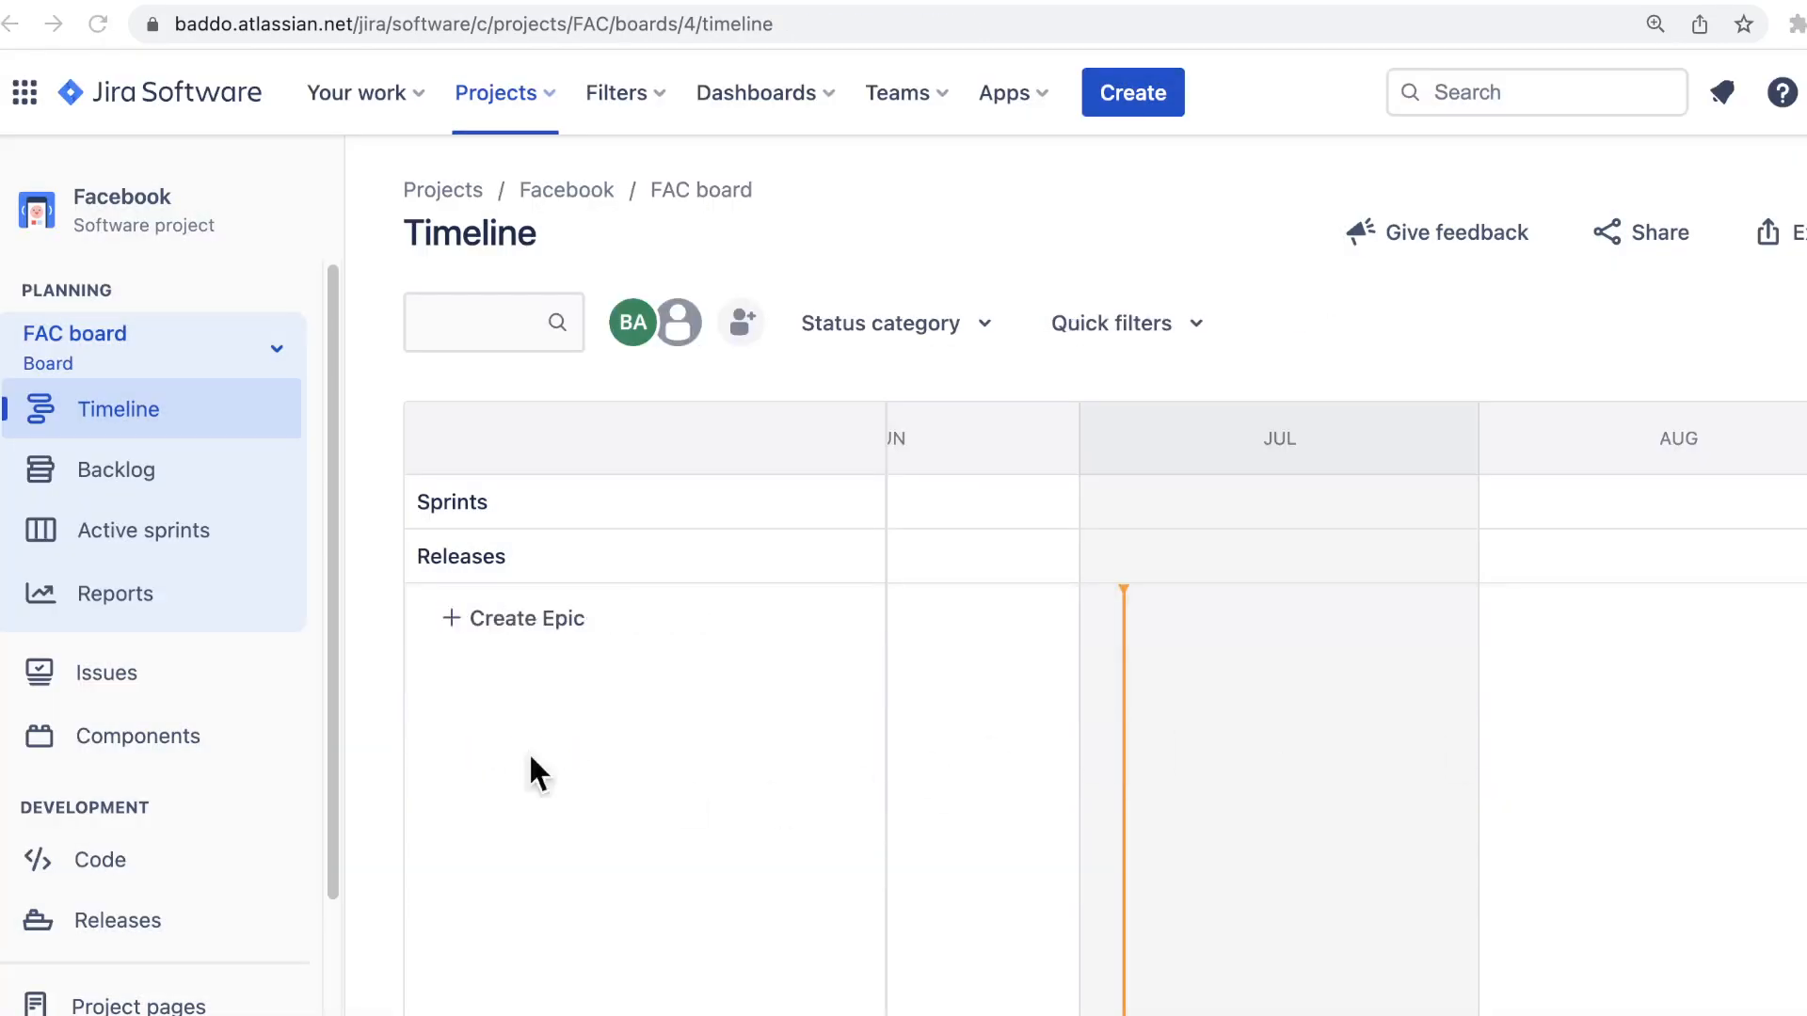
Check the Facebook project's backlog and create an epic named Messaging directly on the timeline
{"action": "left_click", "coordinate": [107, 503]}
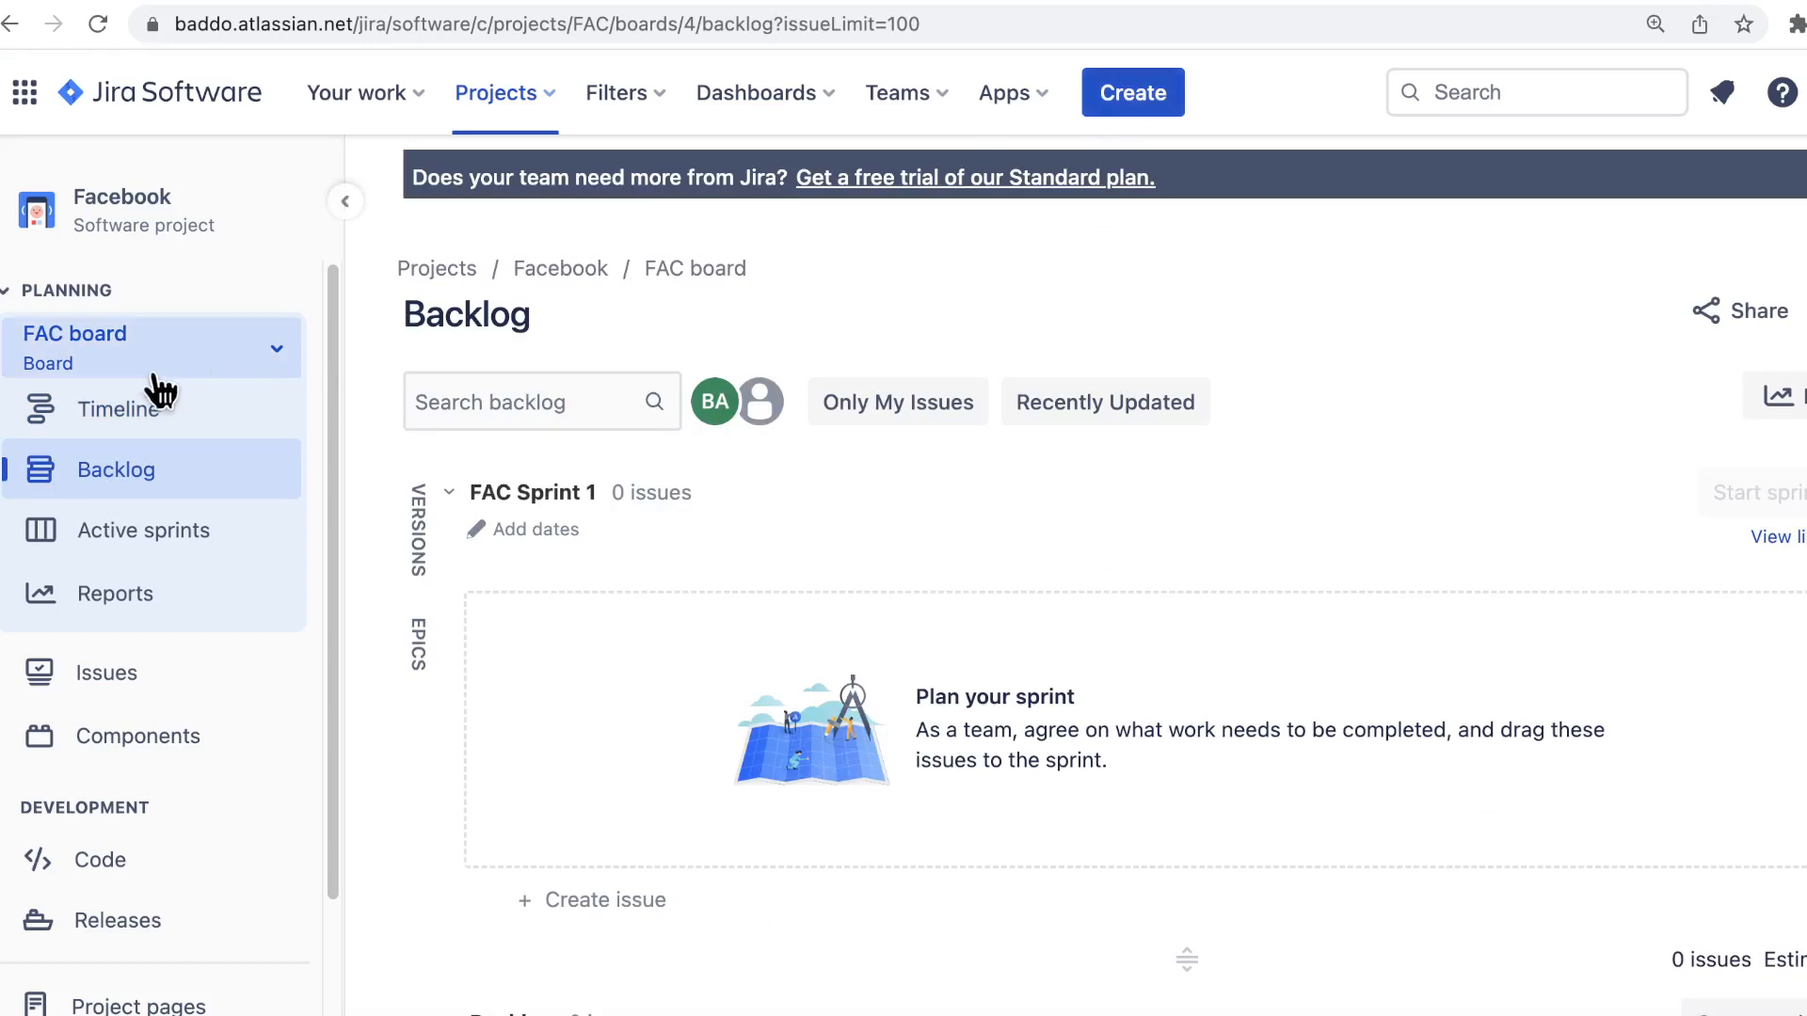
{"action": "left_click", "coordinate": [141, 410]}
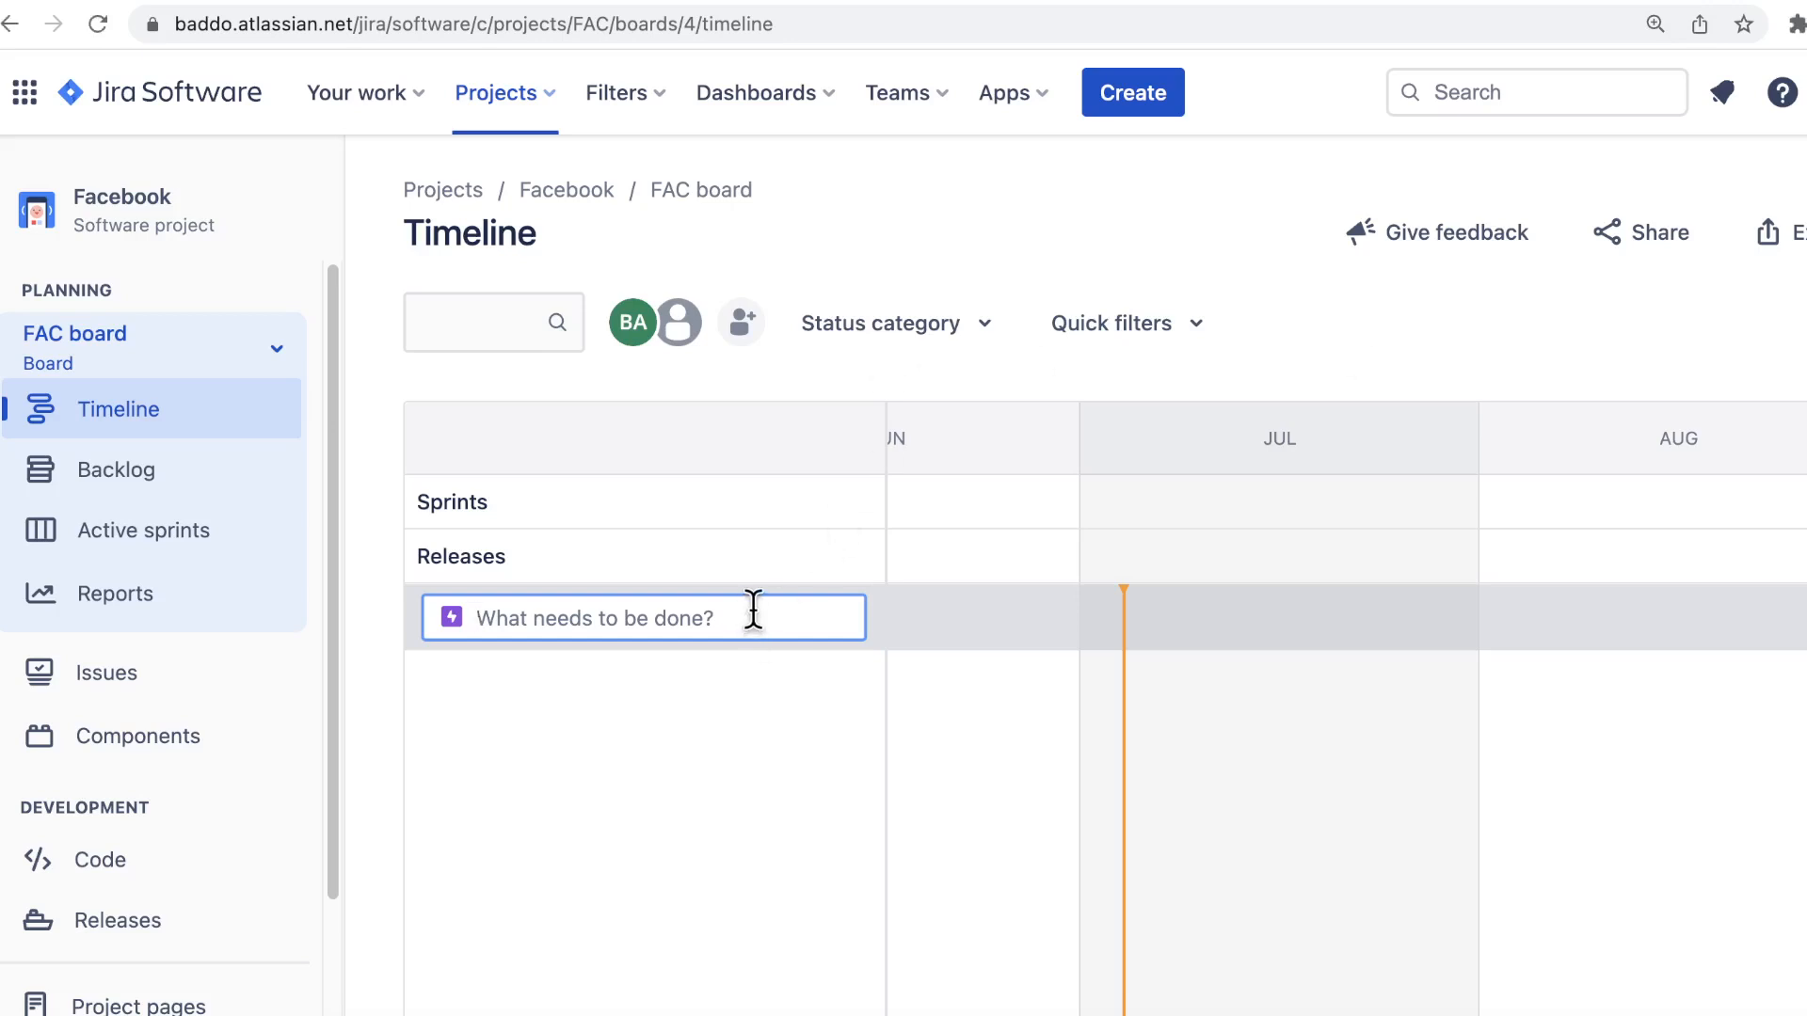
{"action": "type", "text": "Messaging"}
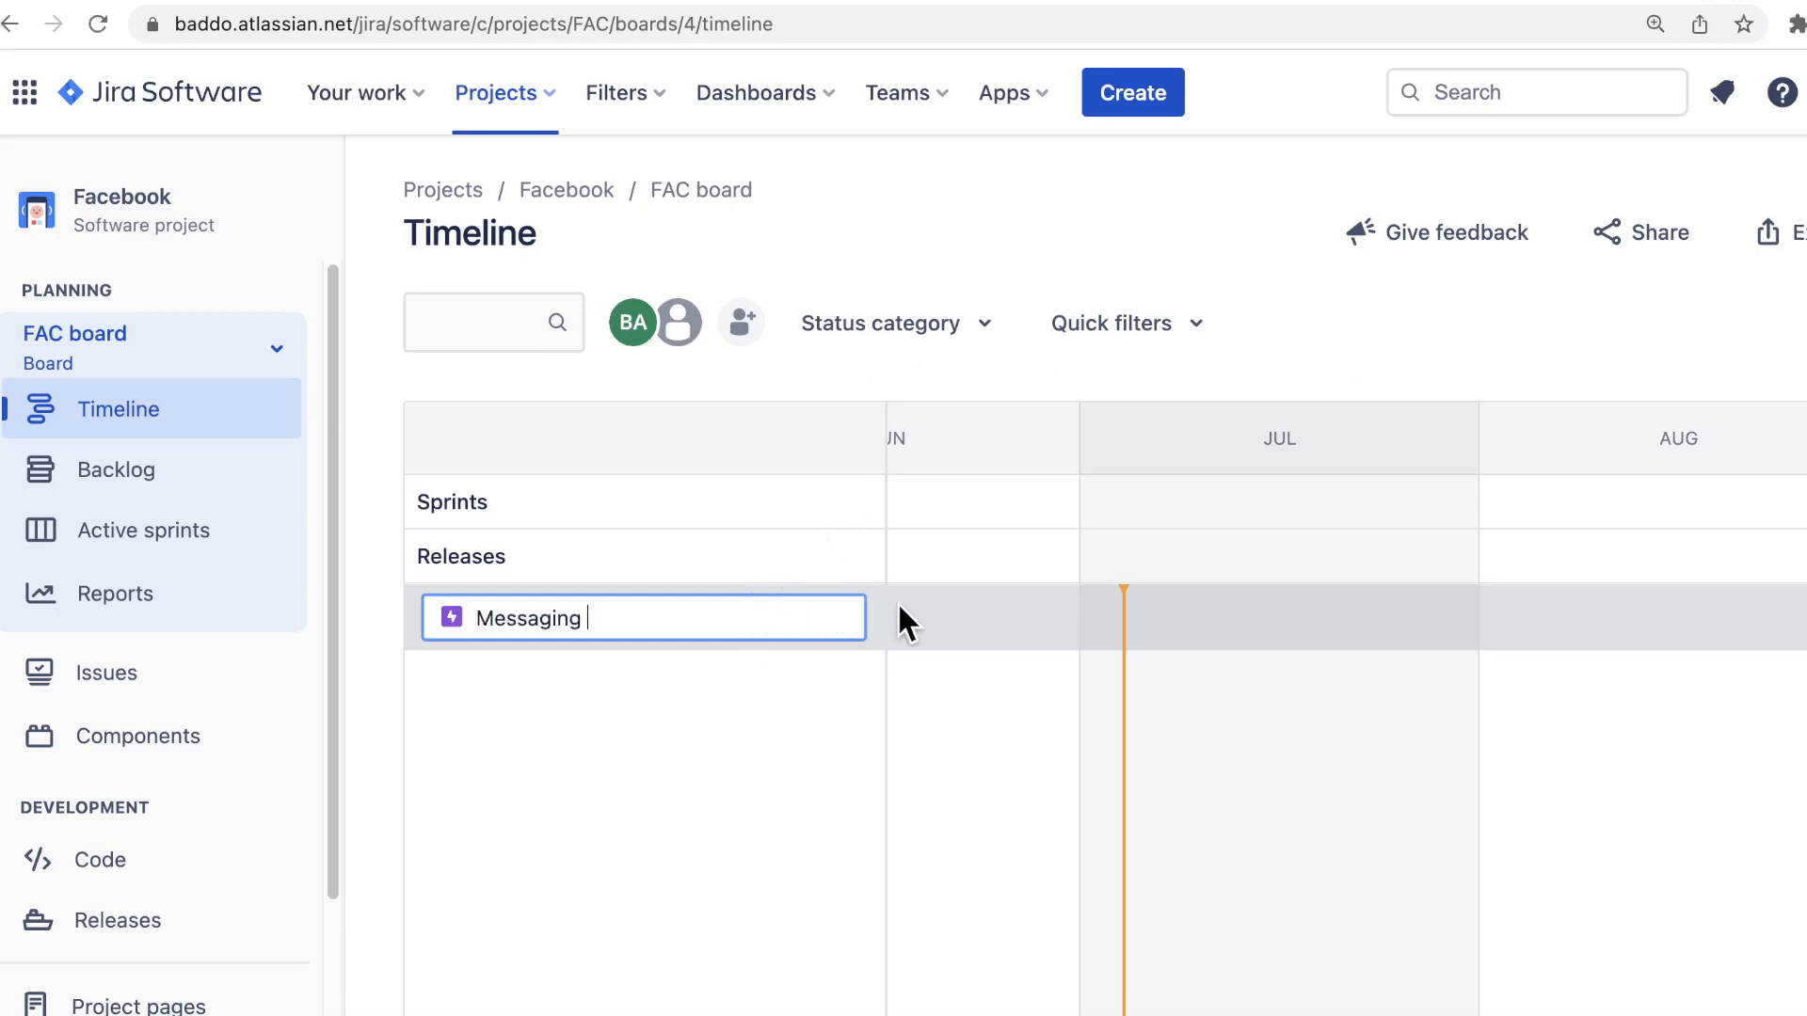
{"action": "key", "text": "Return"}
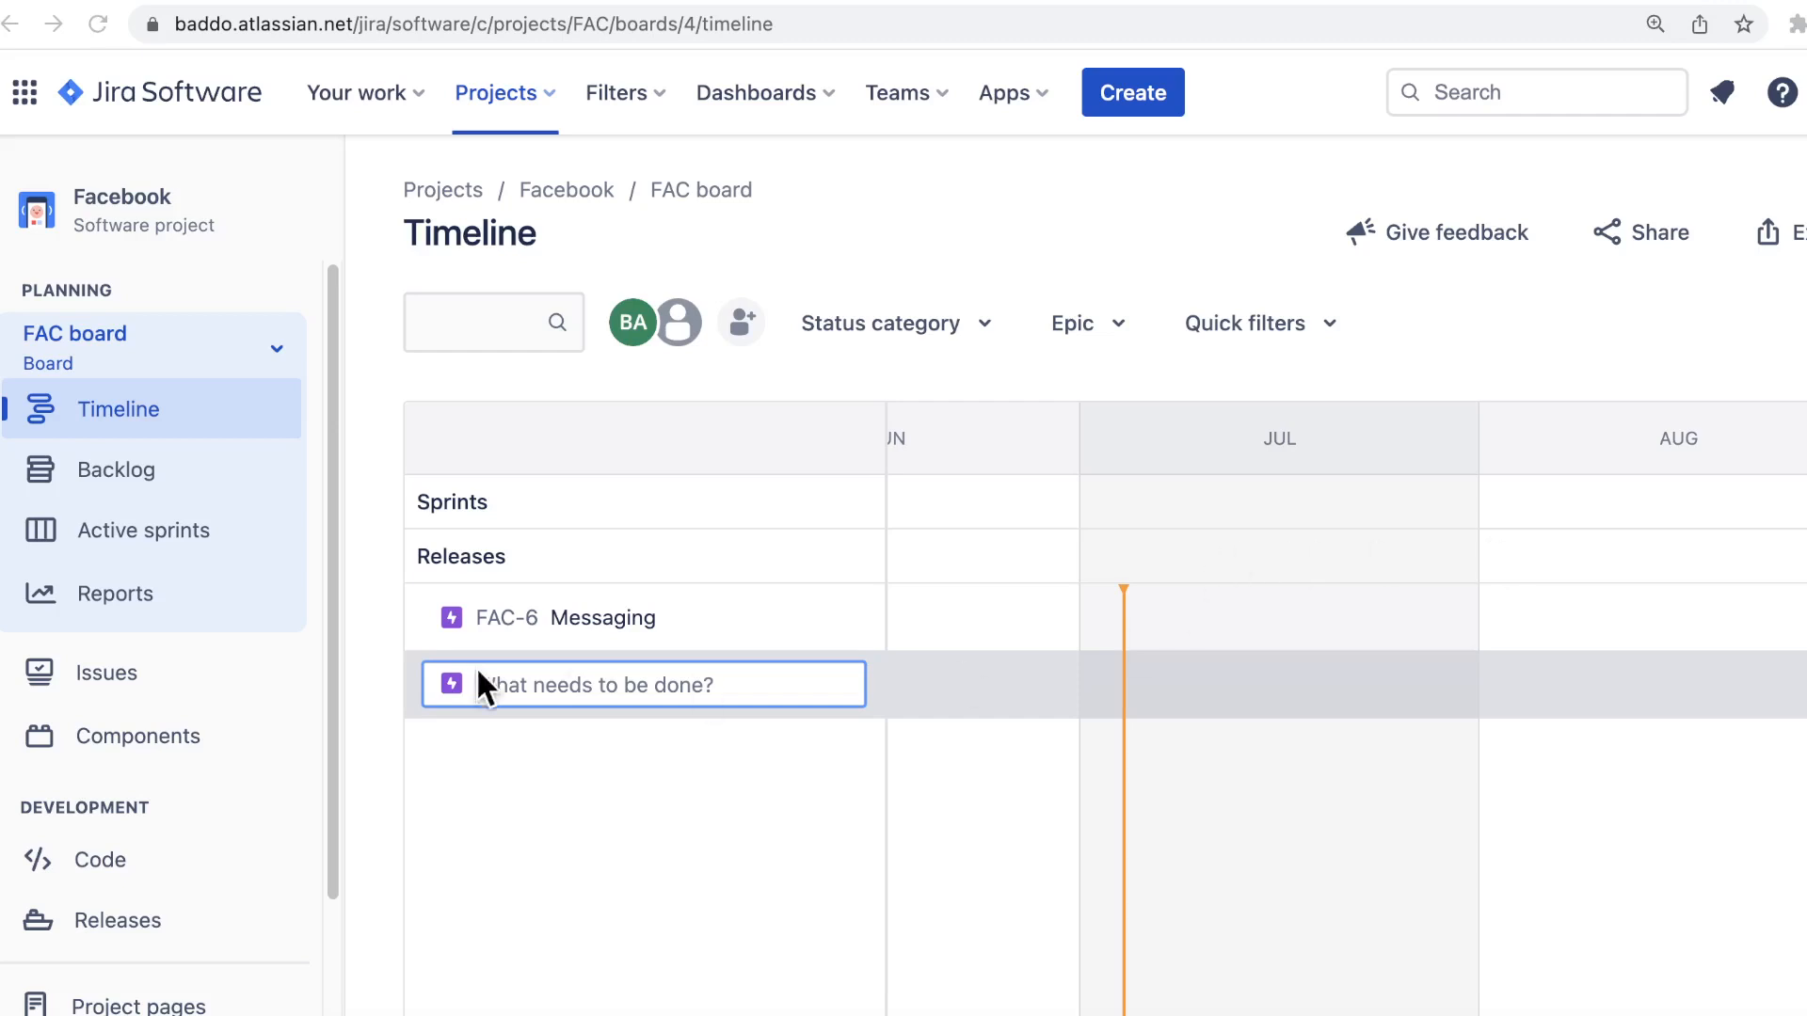
Add two more epics named Groups and Privacy Settings below Messaging on the timeline
{"action": "type", "text": "Groups"}
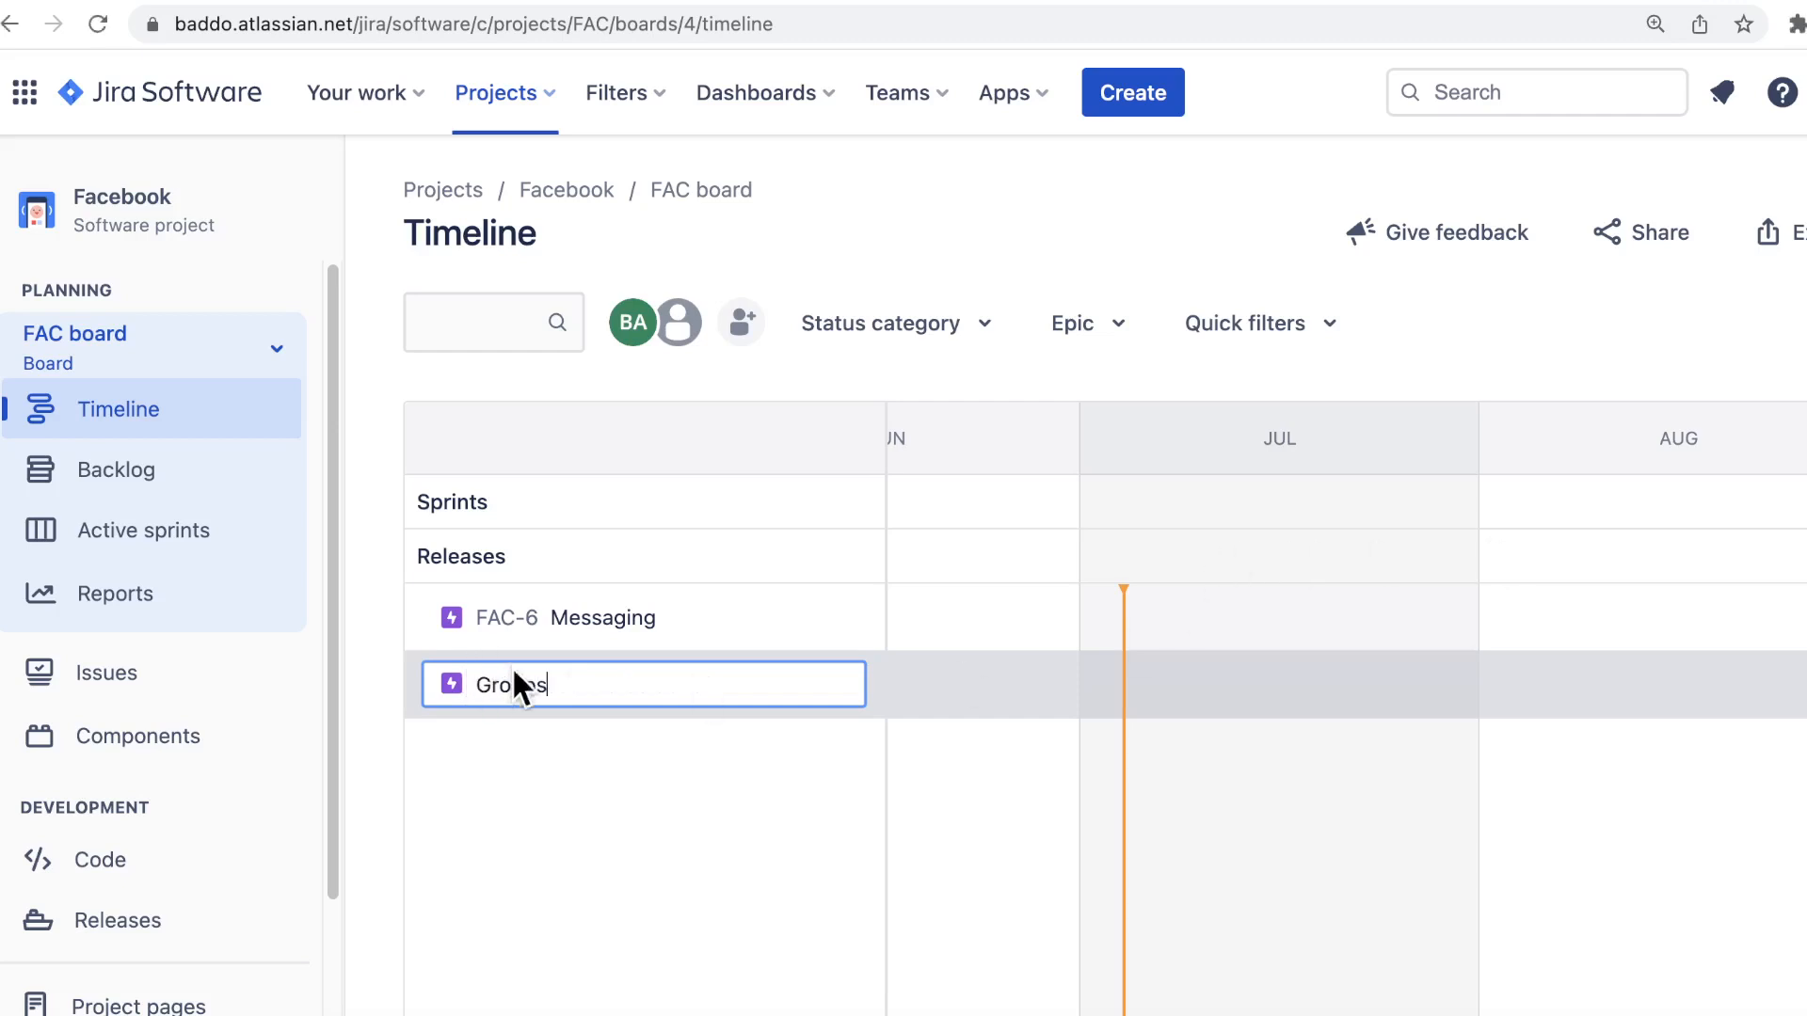
{"action": "key", "text": "Return"}
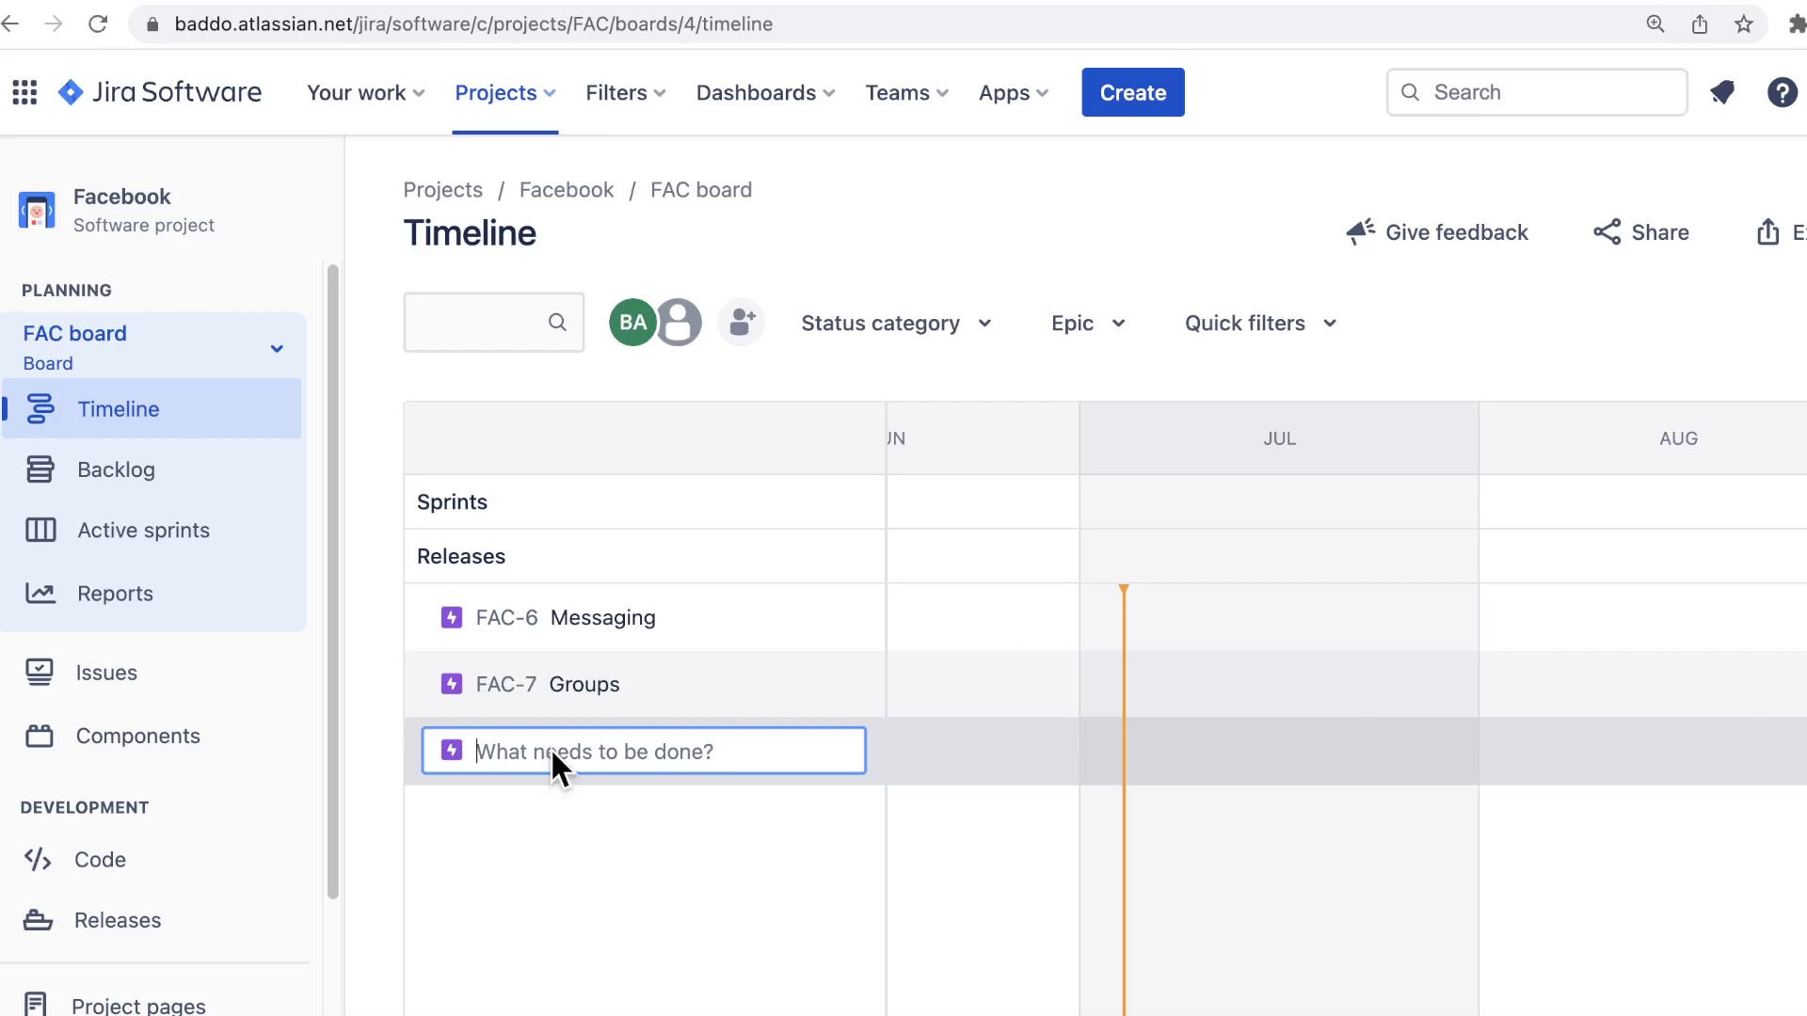
{"action": "type", "text": "Privacy Settings"}
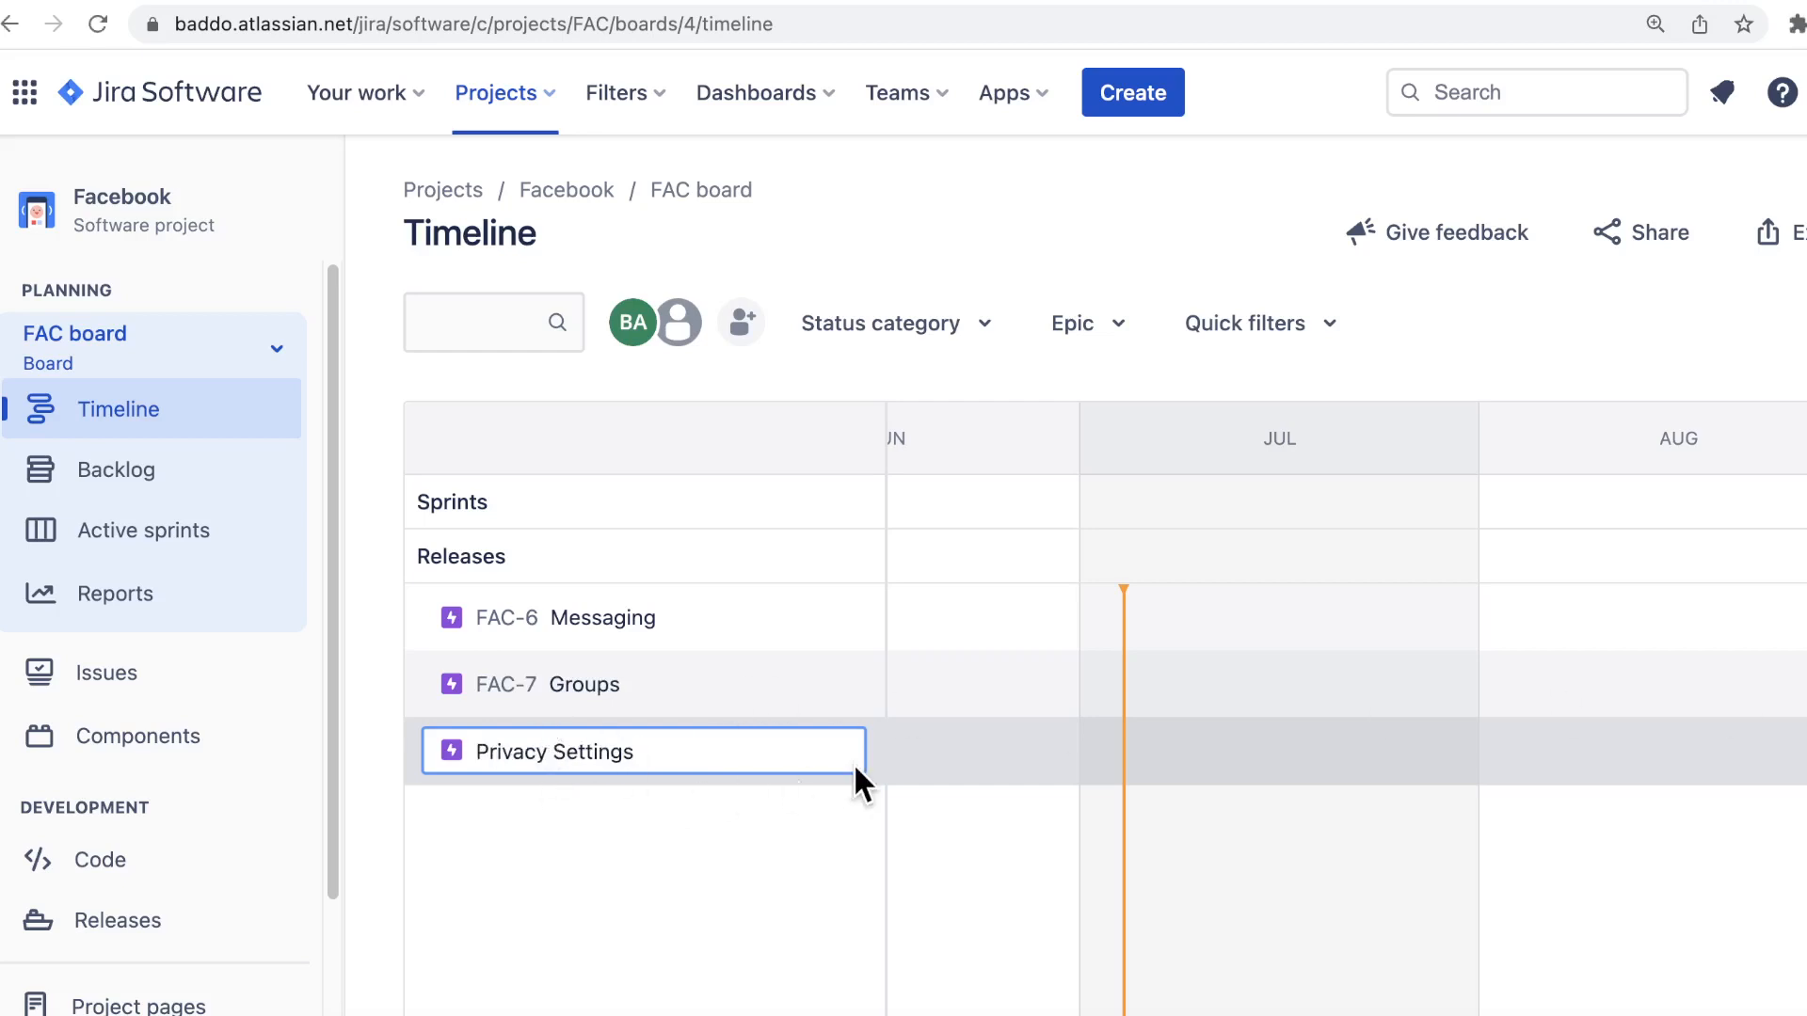
{"action": "key", "text": "Return"}
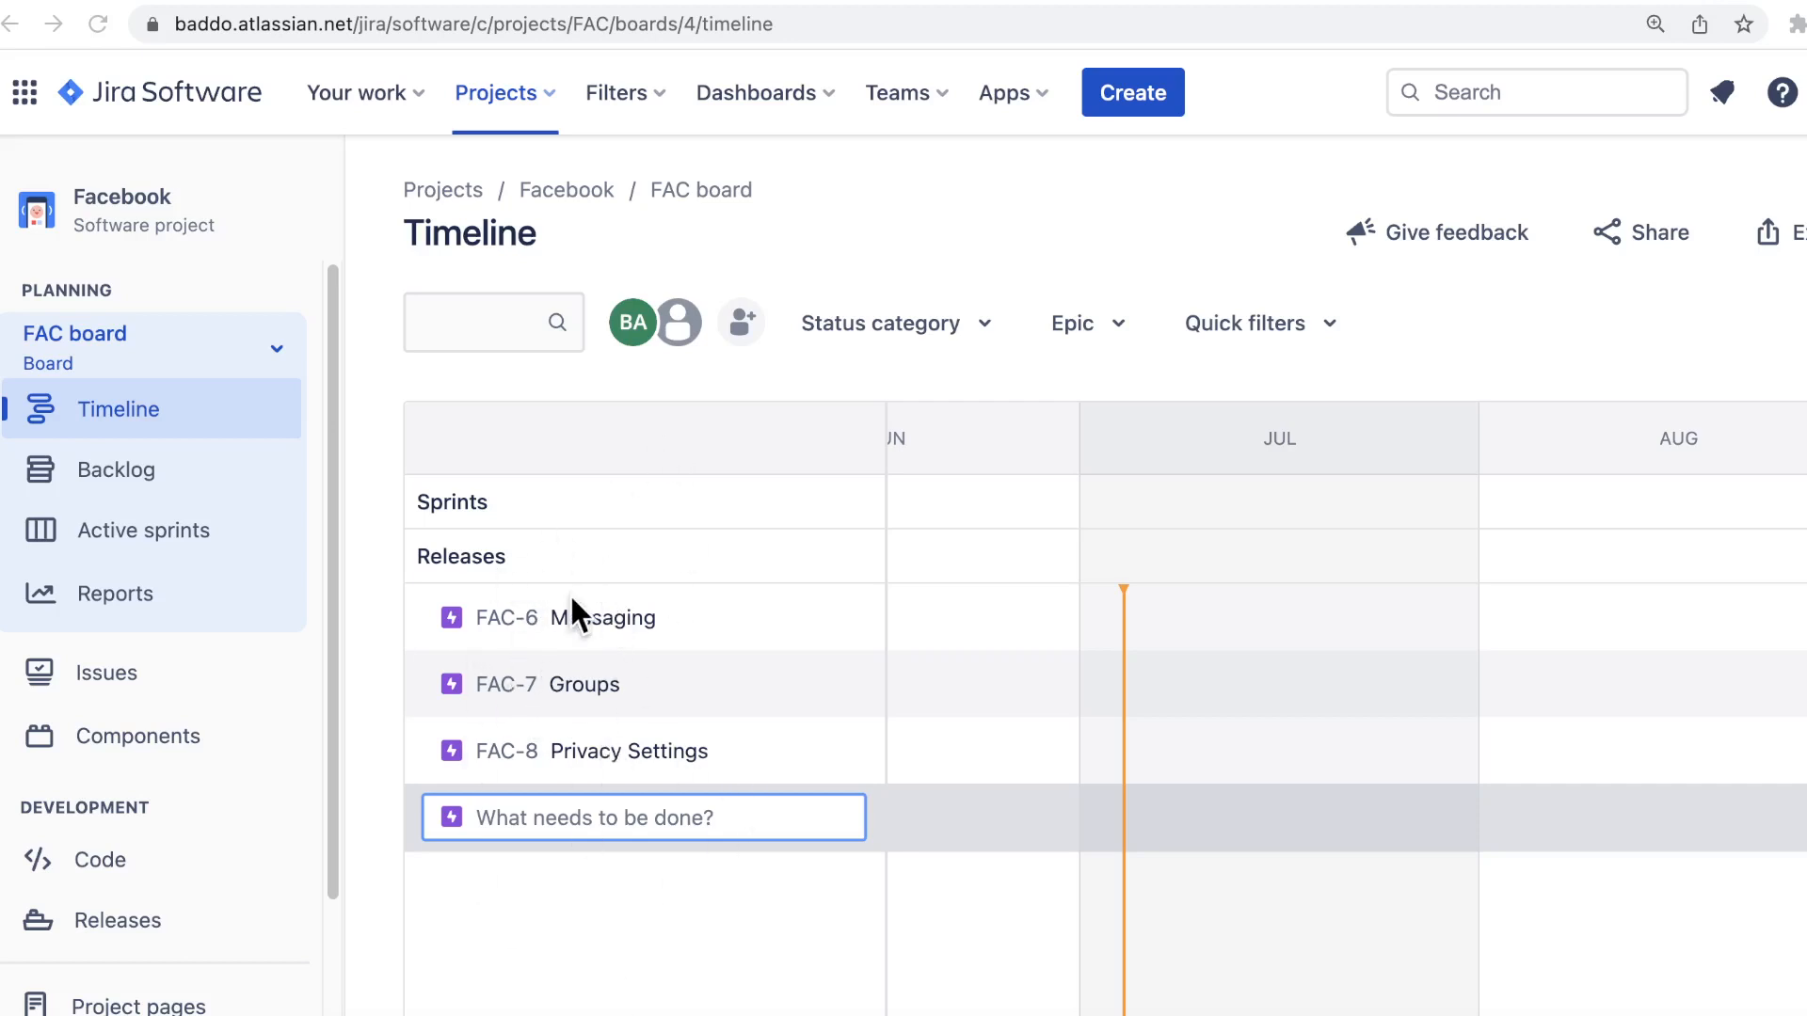
Open the Messaging epic from the timeline and examine its detail fields, from assignee and reporter to labels, priority and epic name
{"action": "left_click", "coordinate": [568, 621]}
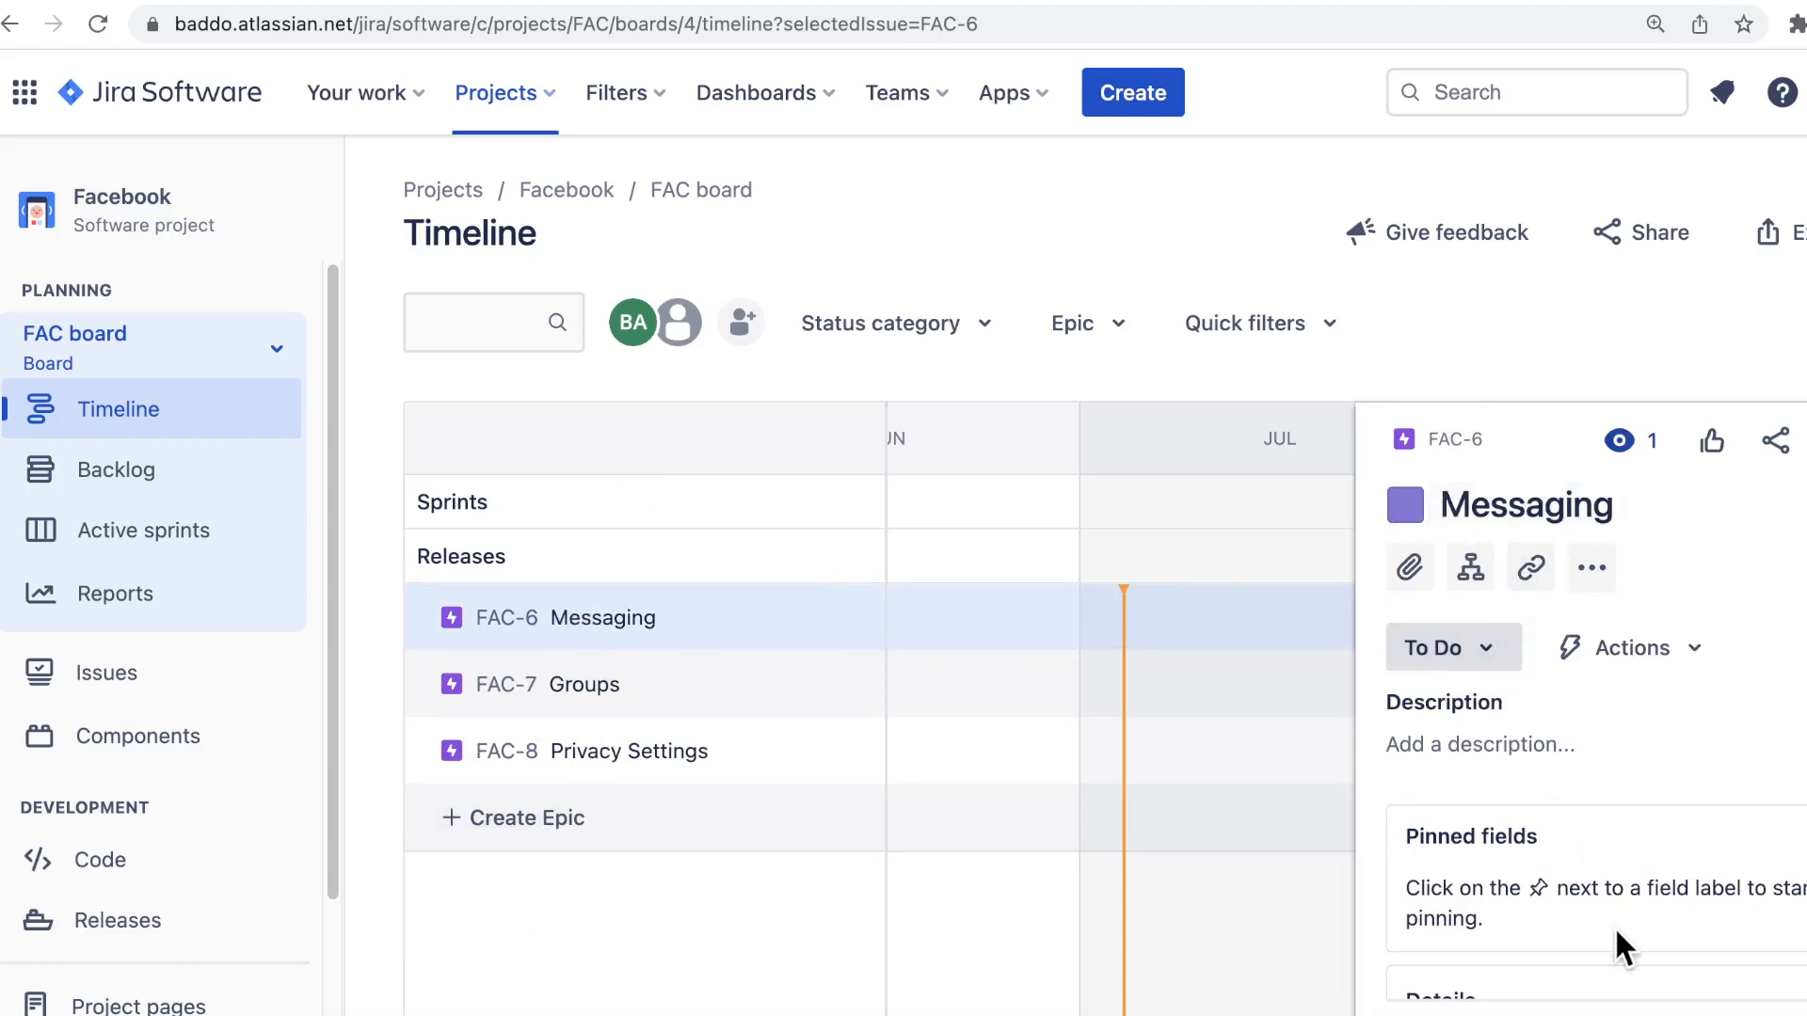
{"action": "scroll", "coordinate": [1610, 777], "scroll_direction": "down", "scroll_amount": 4}
{"action": "scroll", "coordinate": [1612, 760], "scroll_direction": "down", "scroll_amount": 5}
{"action": "scroll", "coordinate": [1611, 719], "scroll_direction": "up", "scroll_amount": 8}
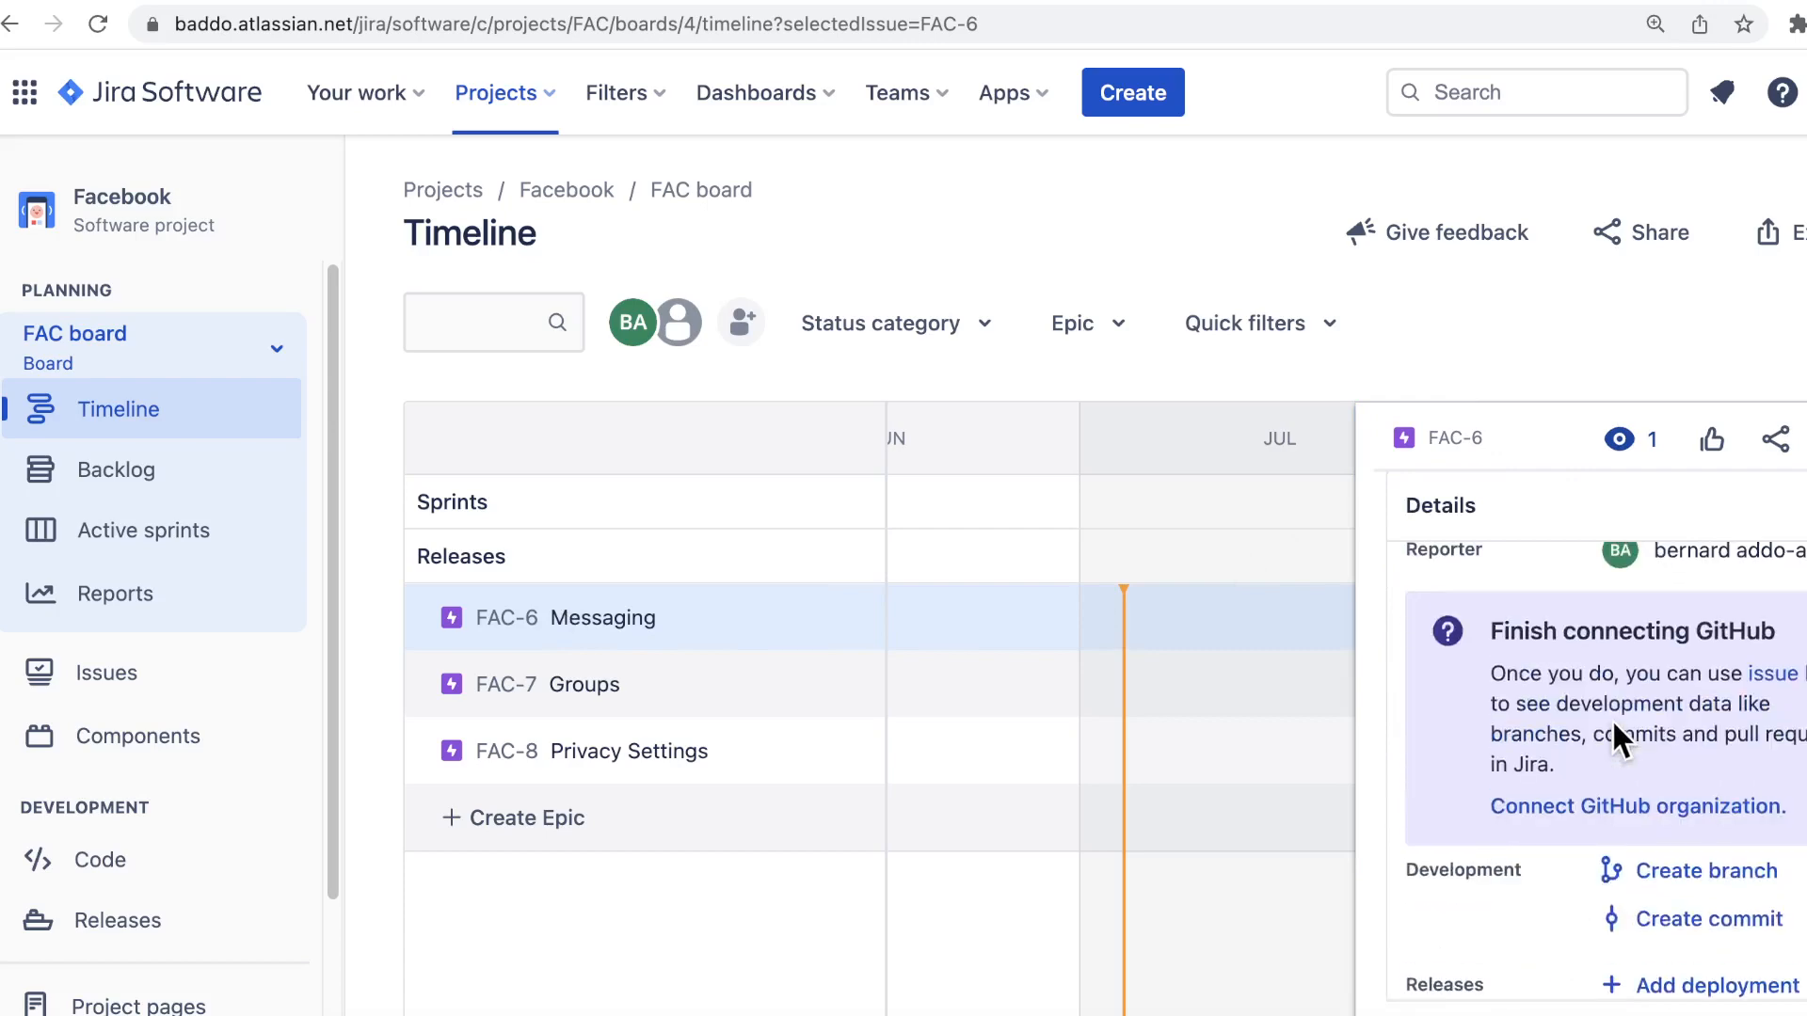
{"action": "scroll", "coordinate": [1612, 720], "scroll_direction": "down", "scroll_amount": 6}
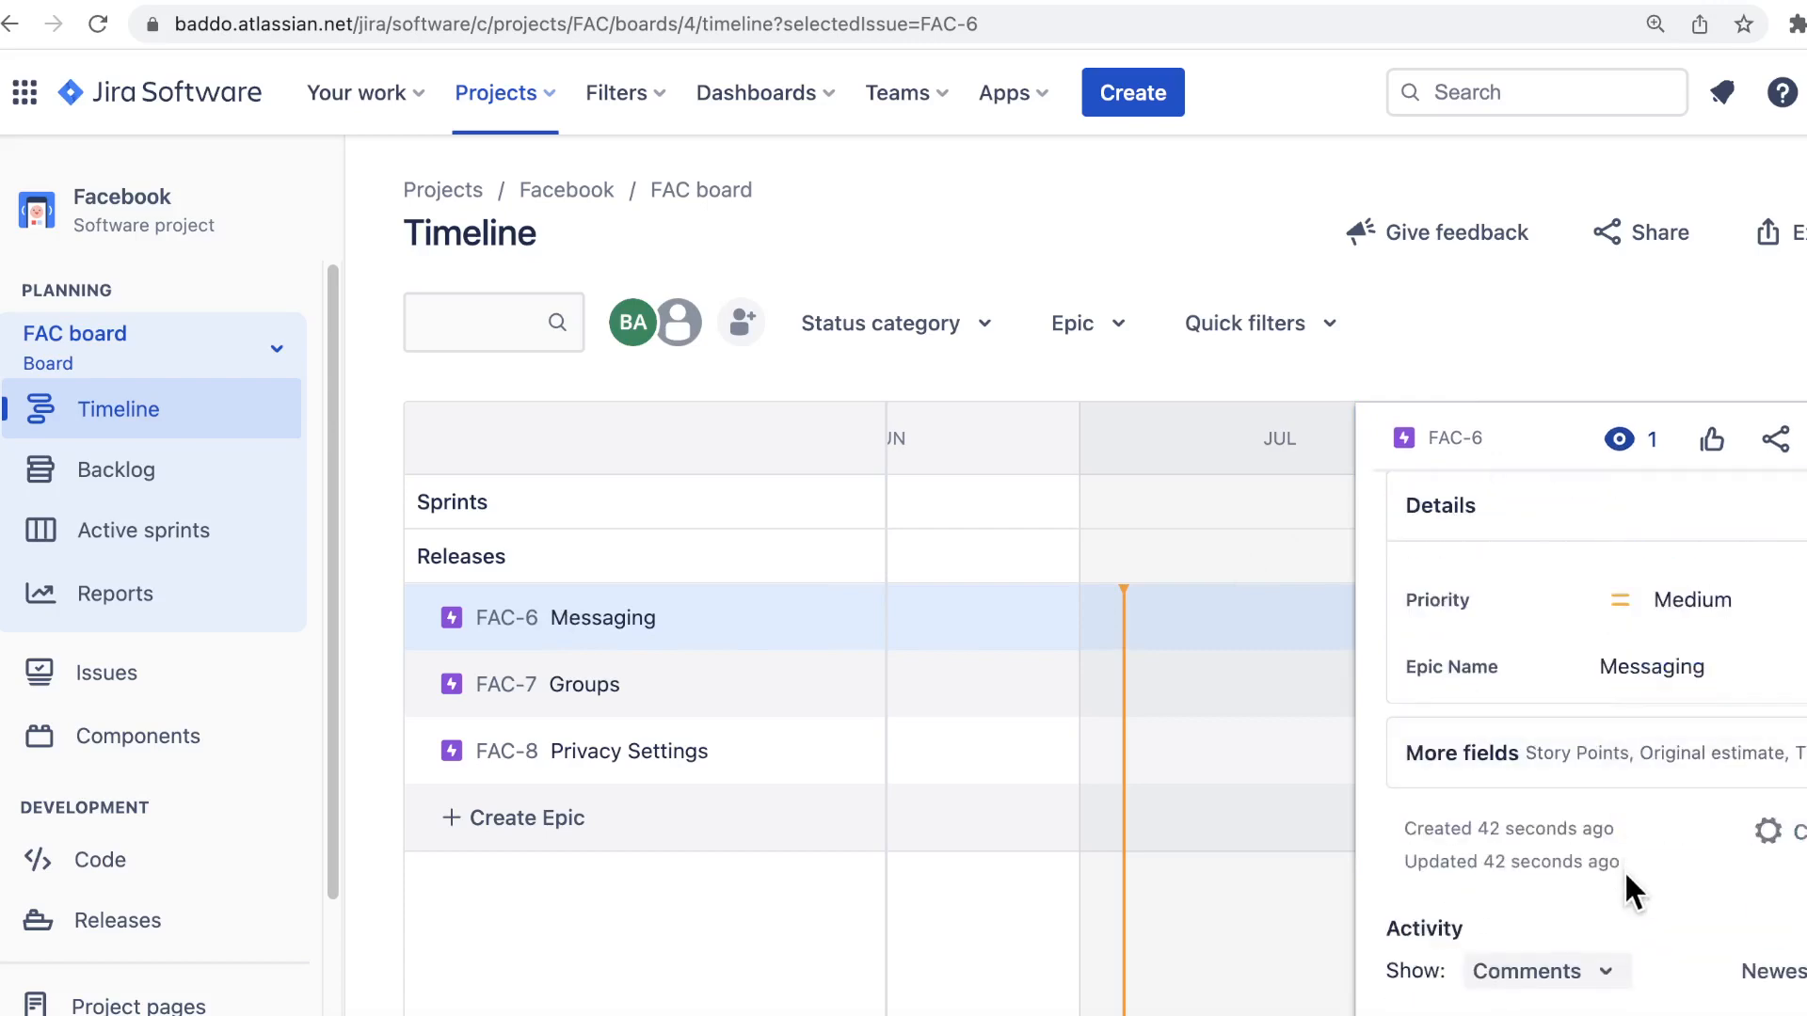
{"action": "scroll", "coordinate": [1624, 861], "scroll_direction": "up", "scroll_amount": 5}
{"action": "scroll", "coordinate": [1622, 847], "scroll_direction": "down", "scroll_amount": 4}
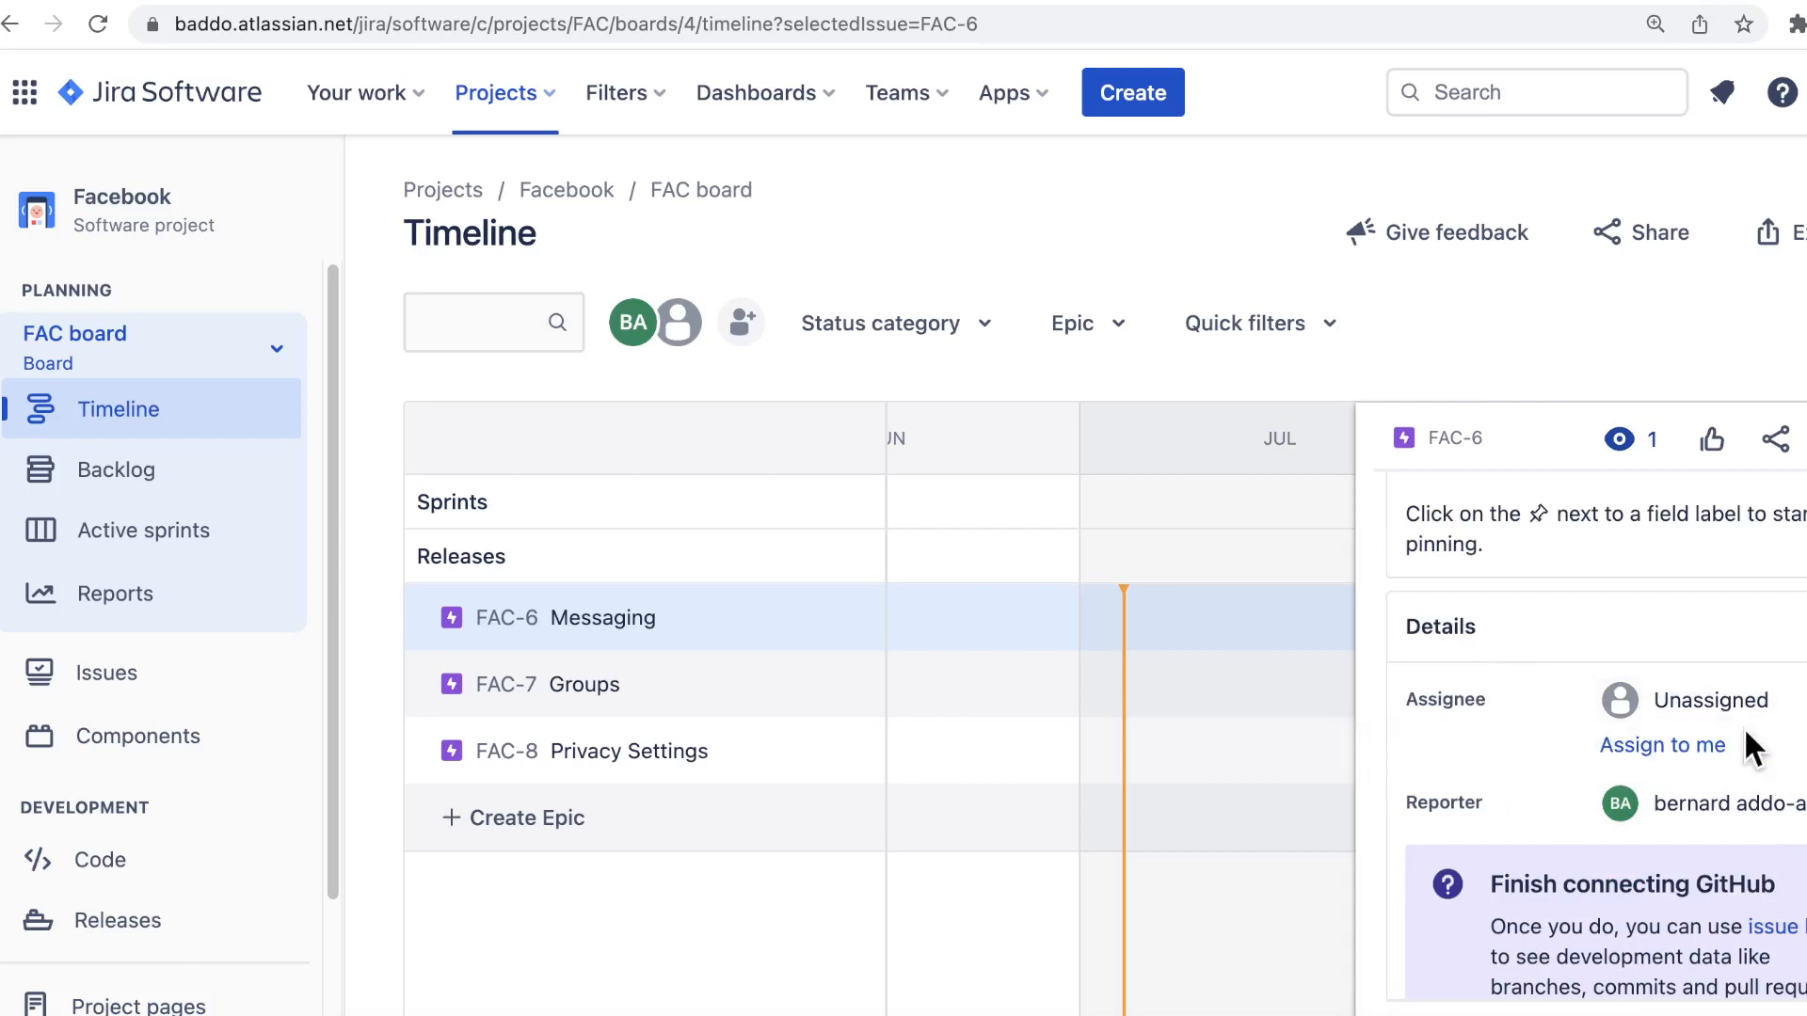
{"action": "scroll", "coordinate": [1658, 821], "scroll_direction": "down", "scroll_amount": 4}
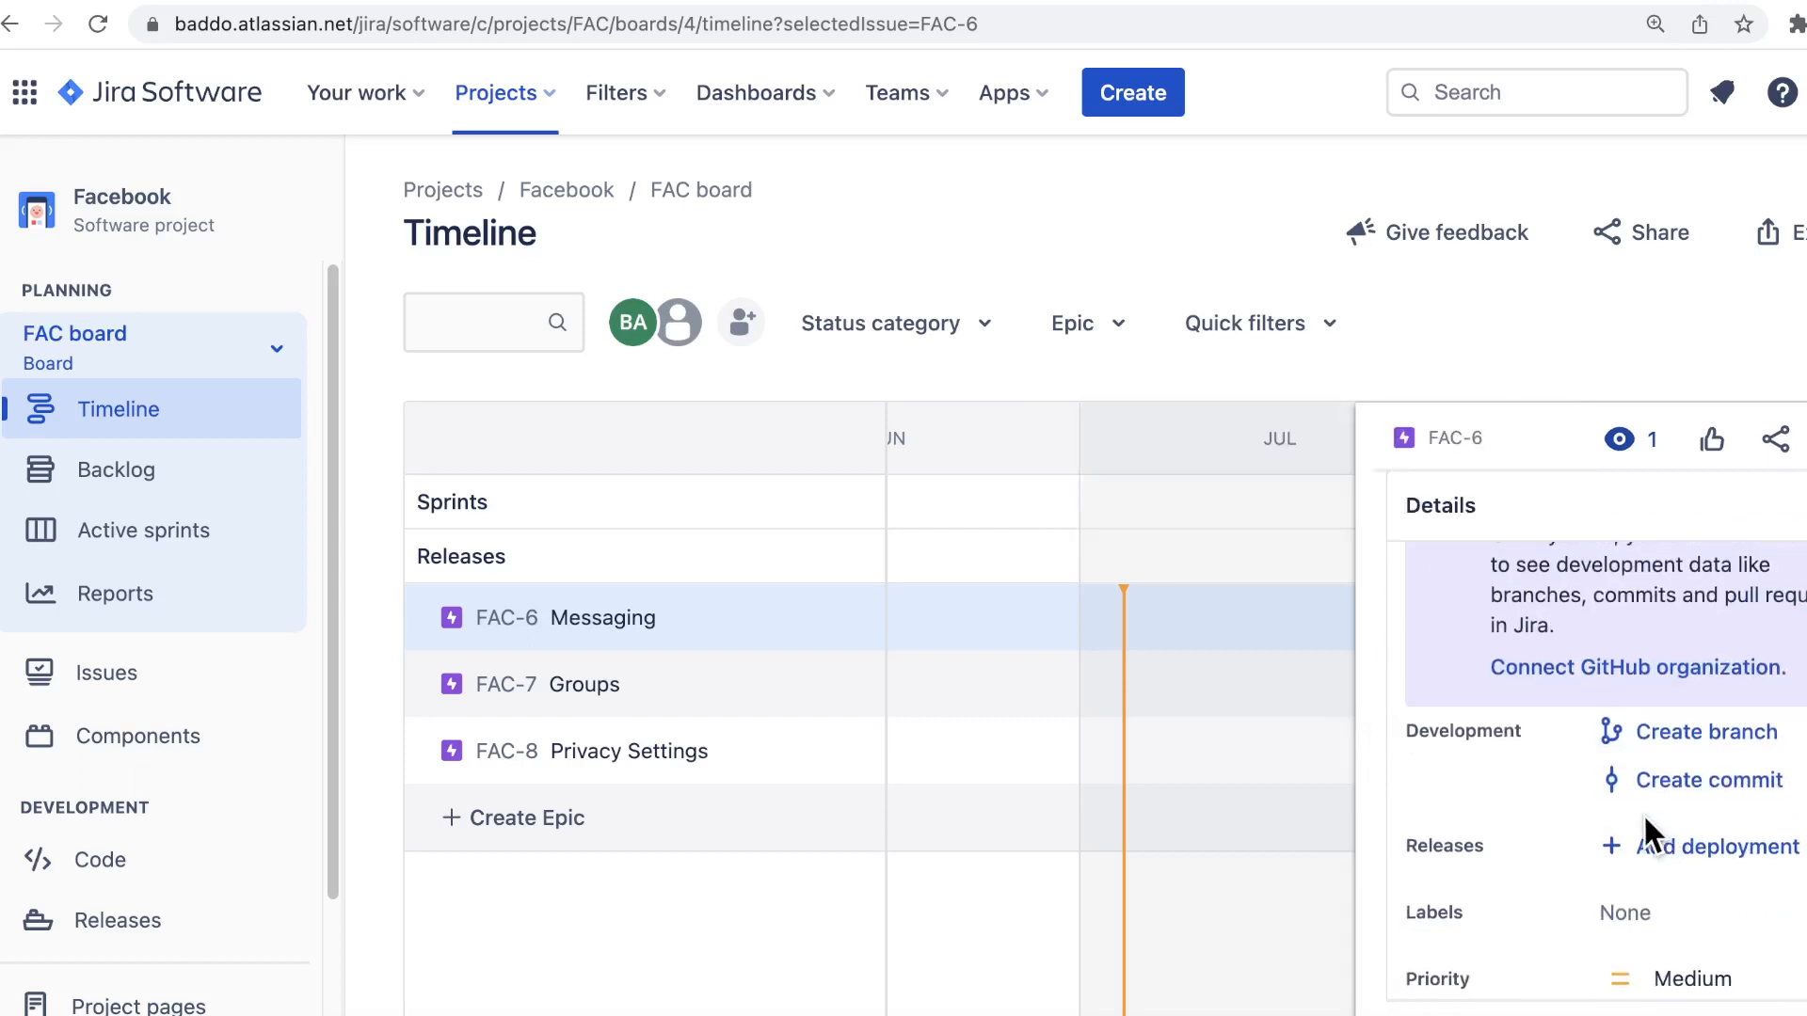